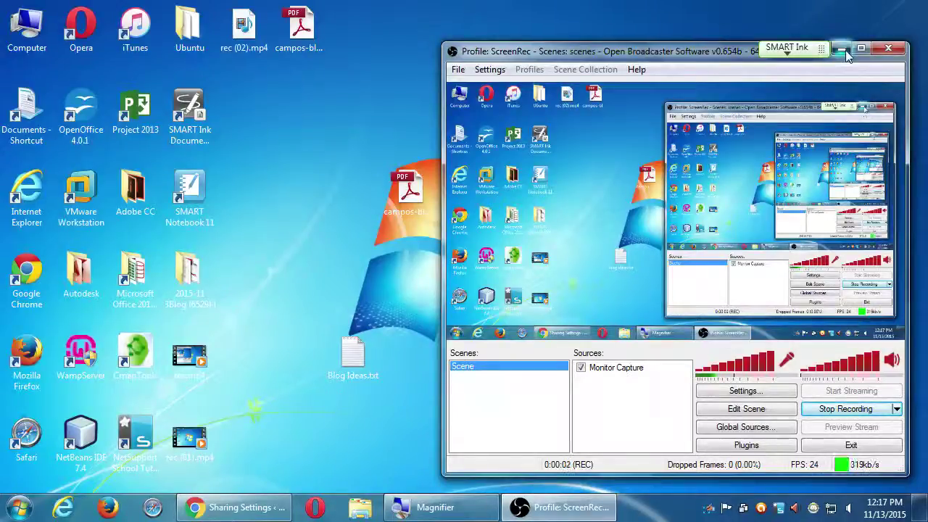
# - Minimize OBS, review the WordPress.com Sharing Settings page in Chrome, then show the desktop with Win+D
pyautogui.click(842, 49)
pyautogui.click(242, 509)
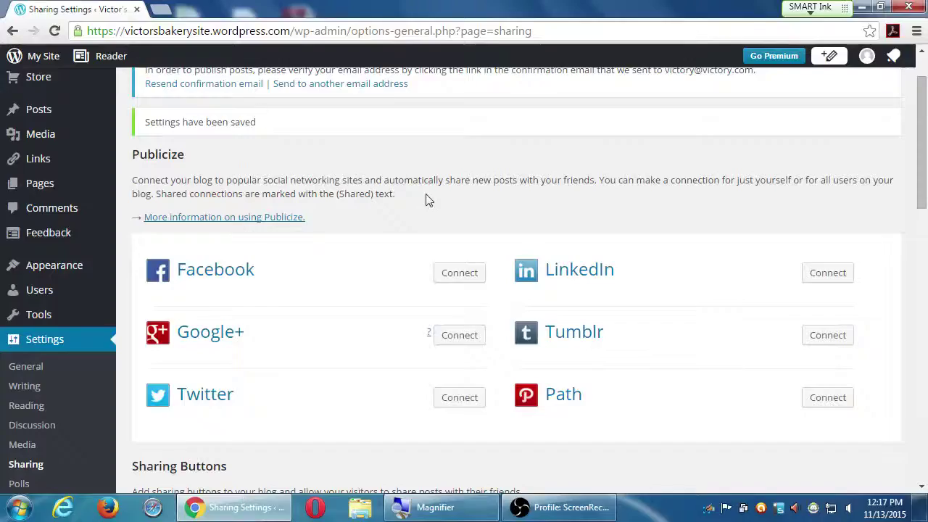
pyautogui.scroll(1, 428, 205)
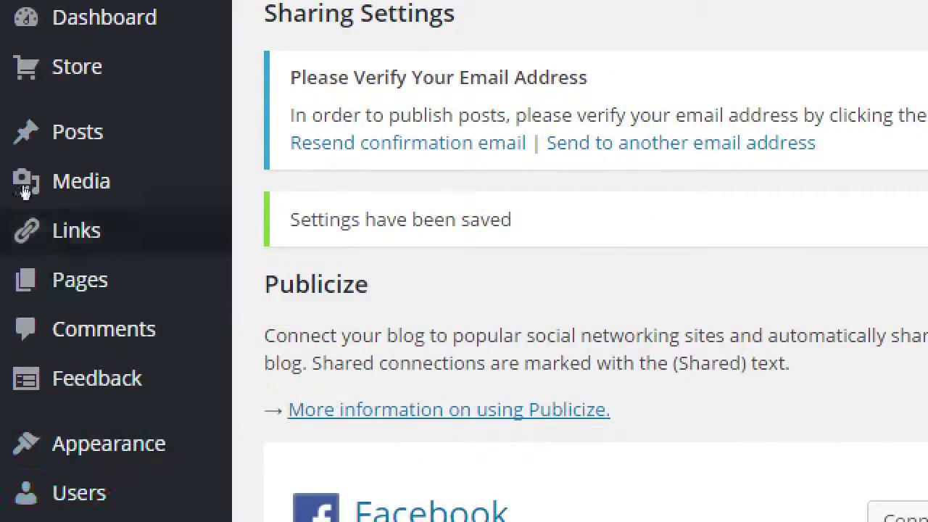
pyautogui.moveTo(40, 283)
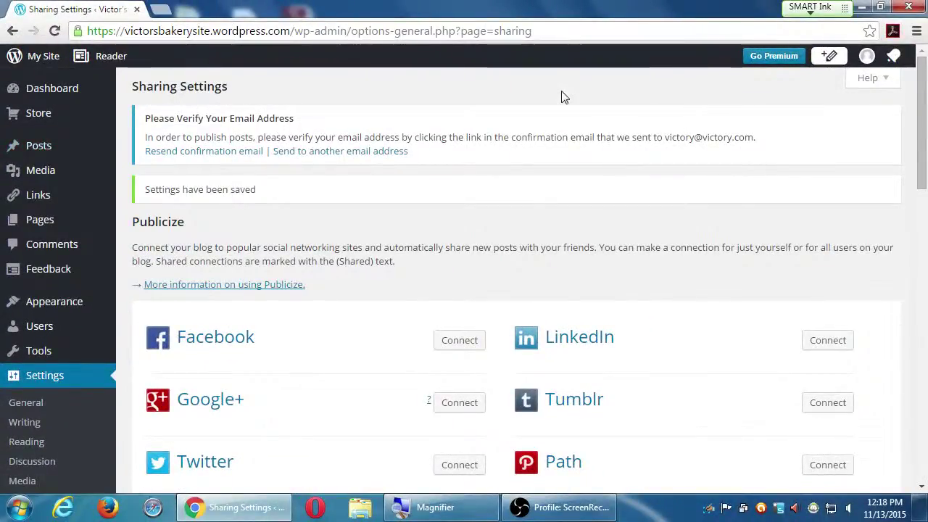
pyautogui.press('super+d')
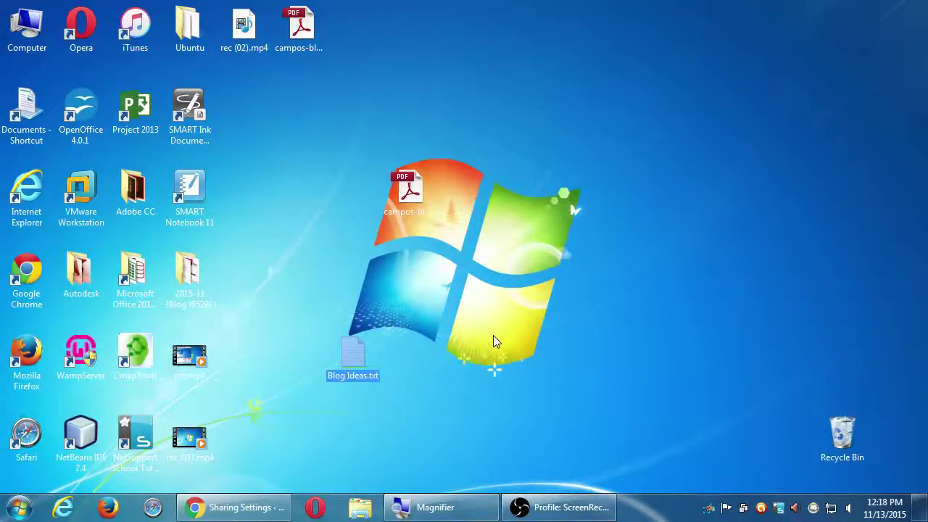
# - Open Blog Ideas.txt magnified and type 'Frequency' and 'Content' lines, adding a tab after Frequency
pyautogui.press('Return')
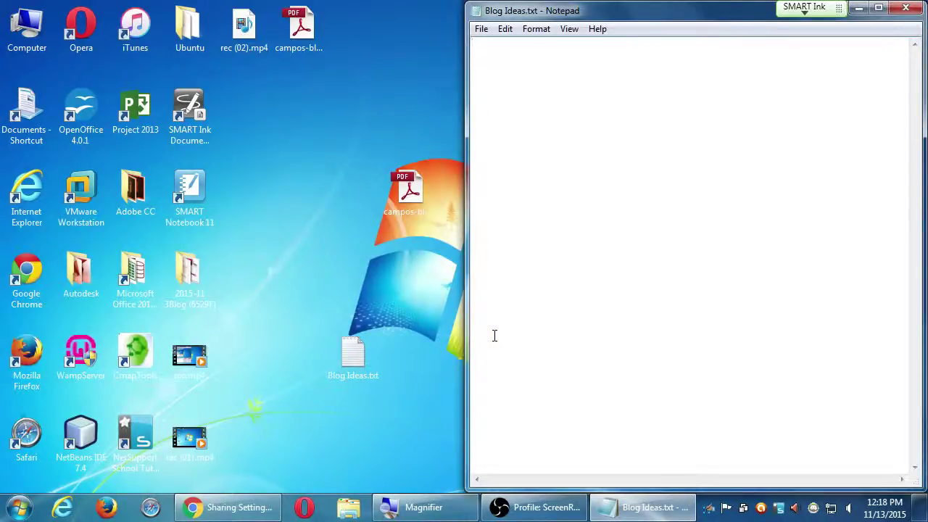
pyautogui.press('super+plus')
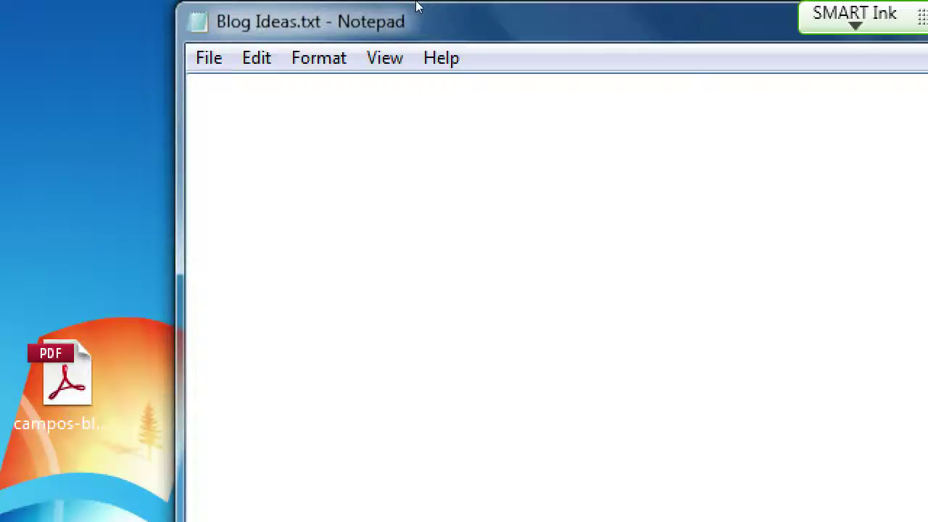
pyautogui.write('Frequency')
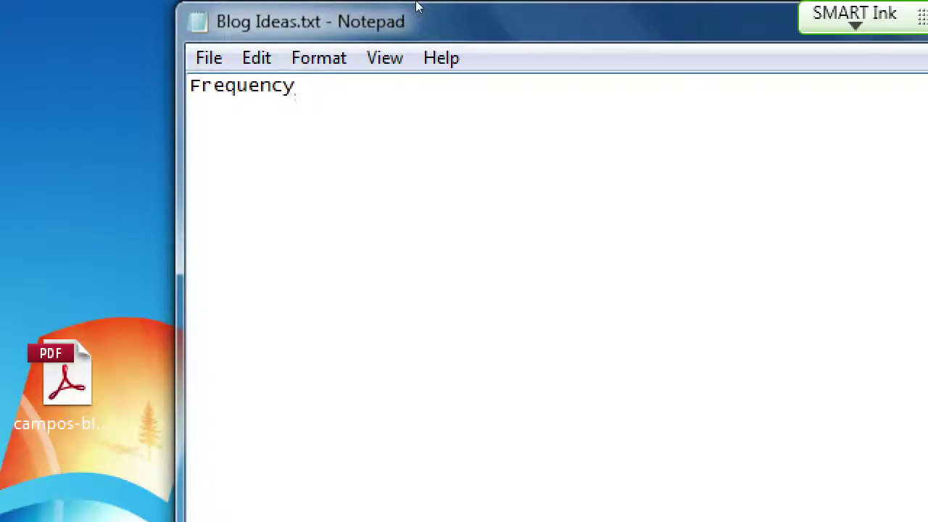
pyautogui.press('Return')
pyautogui.write('Content')
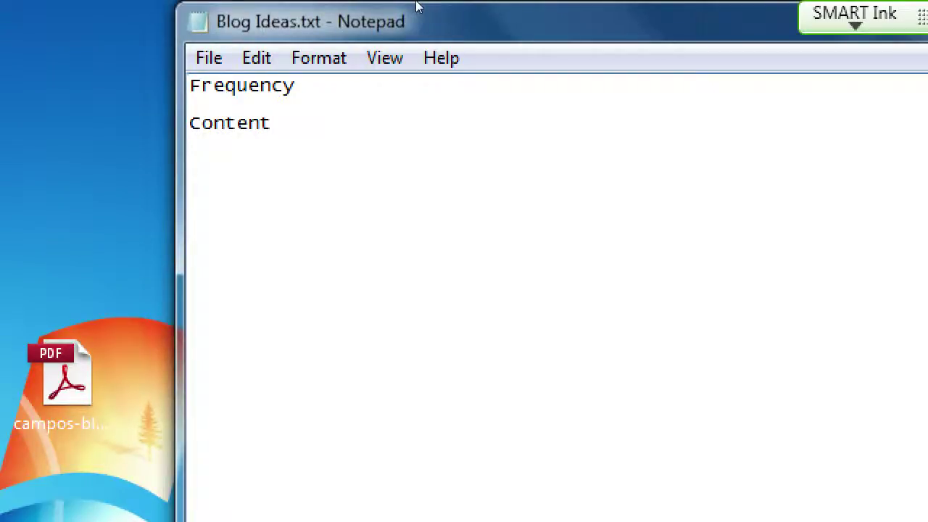
pyautogui.press('Up')
pyautogui.press('Left')
pyautogui.press('Tab')
# - Type 'Beginner: 1/month', 'Intermediate: 1/week' and 'Adv: Daily' tab-separated, then turn off Magnifier
pyautogui.write('Beginner: 1/month')
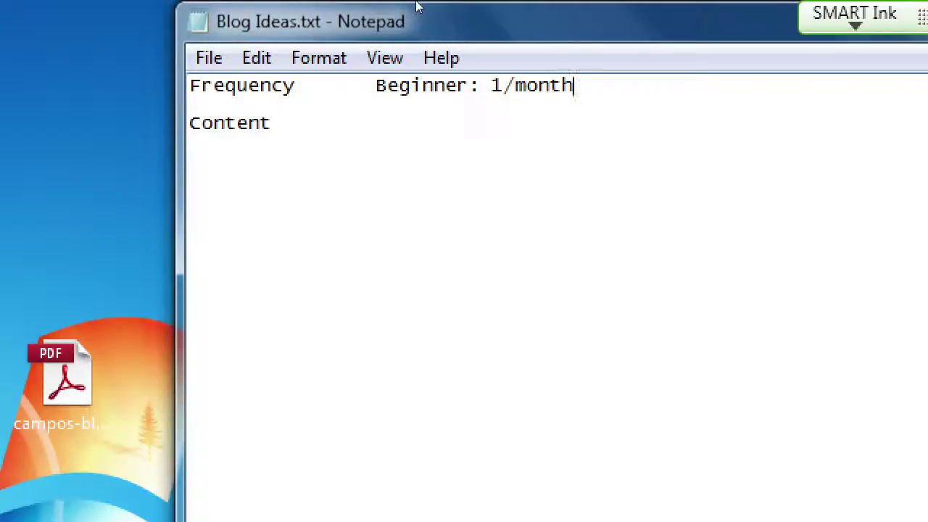
pyautogui.press('Tab')
pyautogui.write('Intermediate')
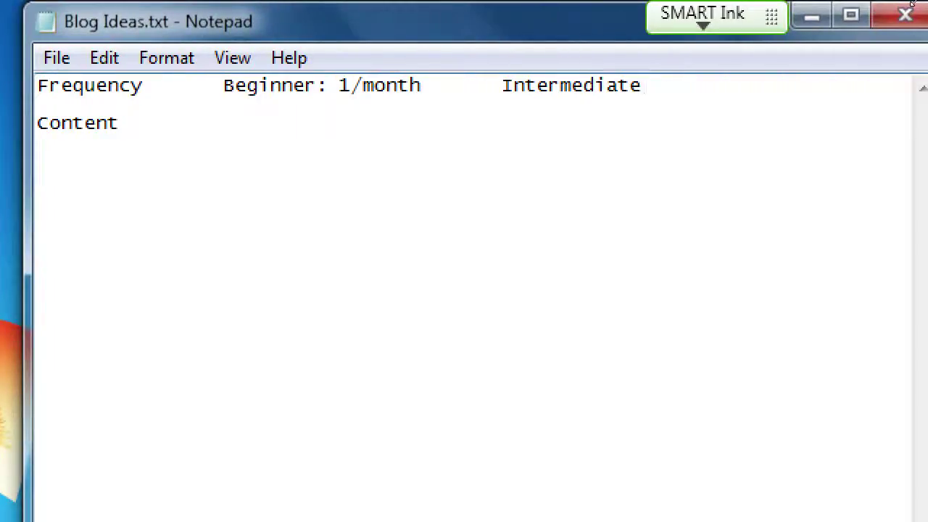
pyautogui.write(': 1/week')
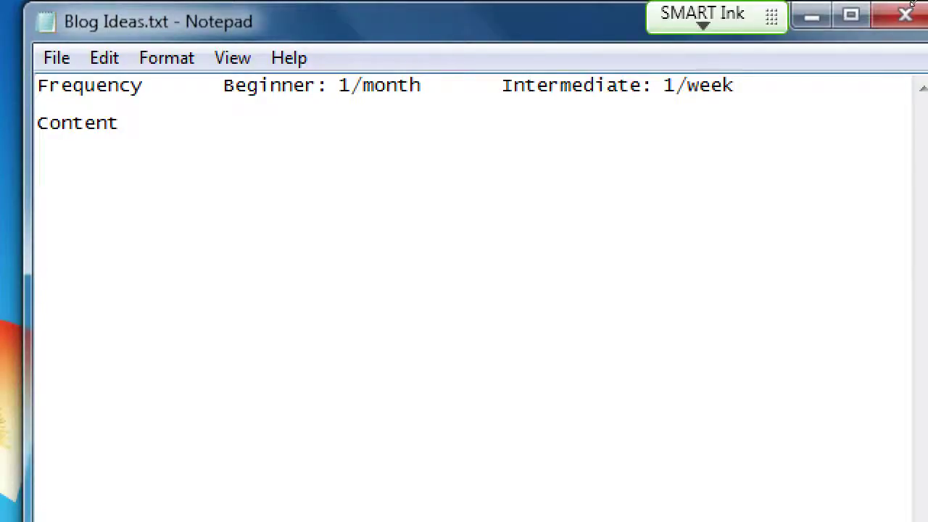
pyautogui.press('Tab')
pyautogui.write('Adv: Daily')
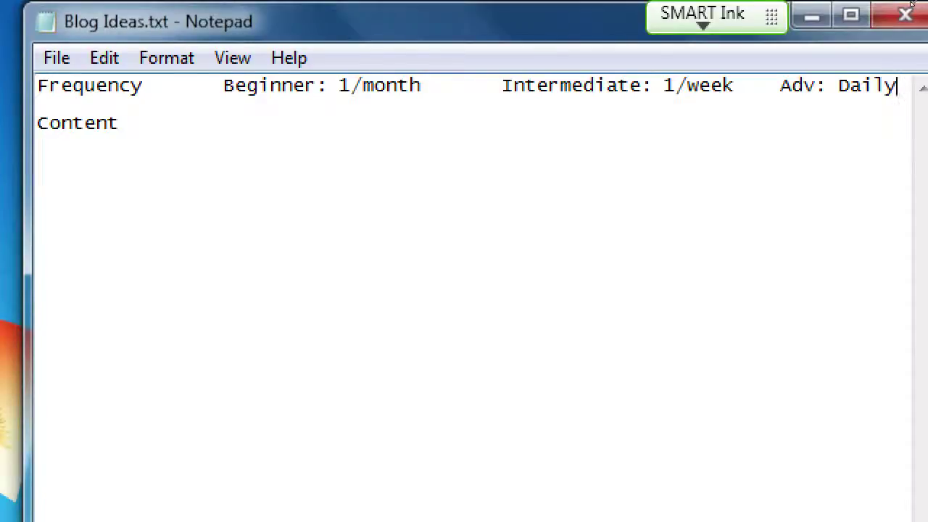
pyautogui.press('super+minus')
# - In a new Chrome tab, search 'brown eyed baker' and open browneyedbaker.com
pyautogui.click(246, 509)
pyautogui.hotkey('ctrl', 't')
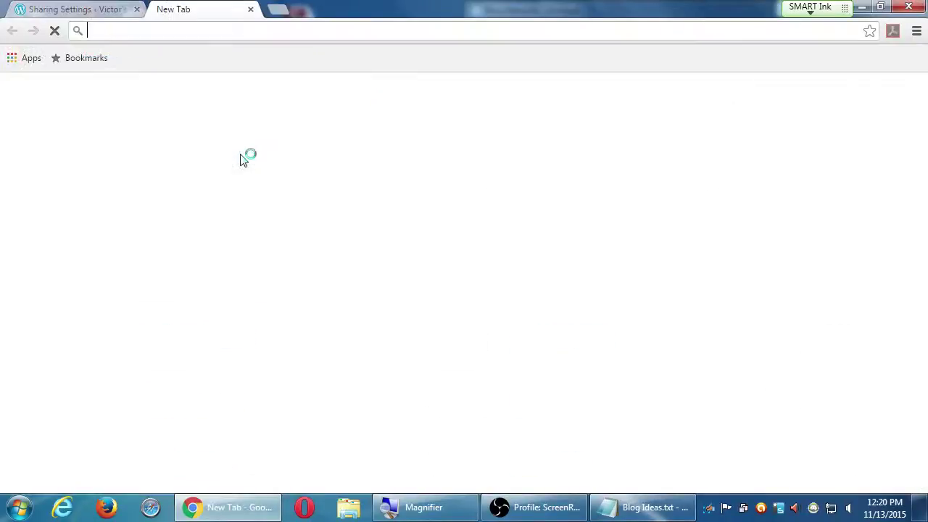
pyautogui.write('brown eyed baker')
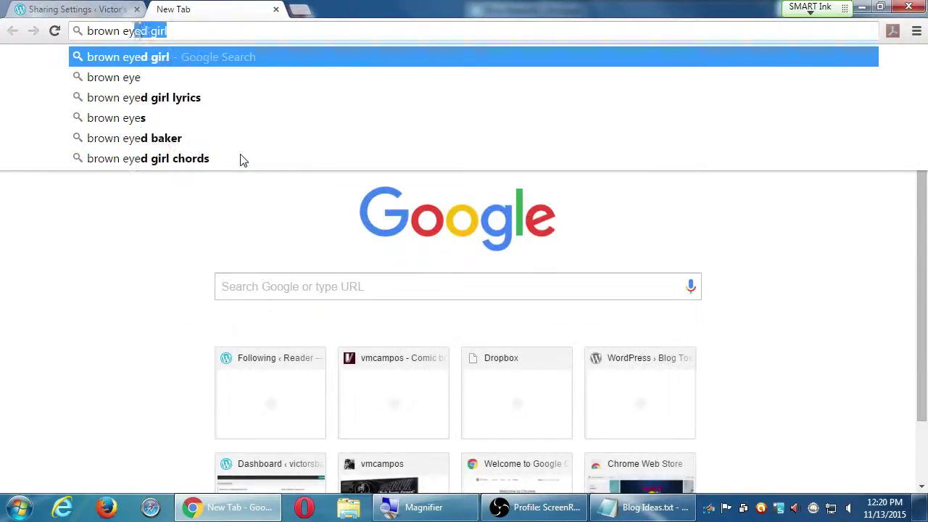
pyautogui.press('Return')
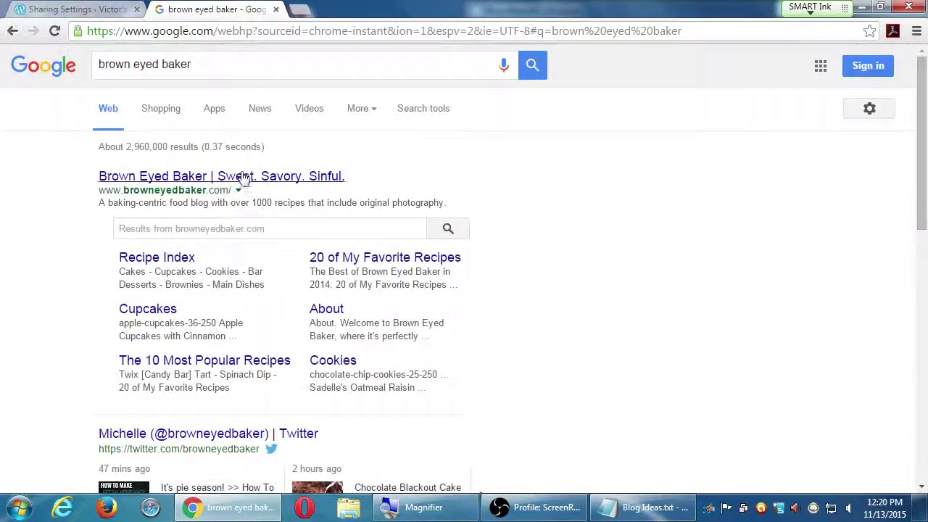
pyautogui.click(325, 170)
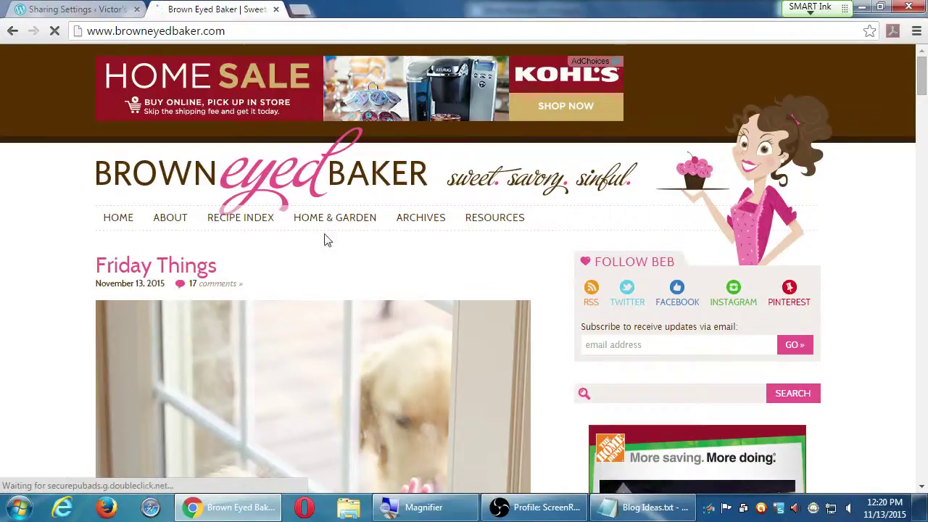
# - Scroll through the Brown Eyed Baker home page until the Friday Things post header shows
pyautogui.scroll(-1, 86, 284)
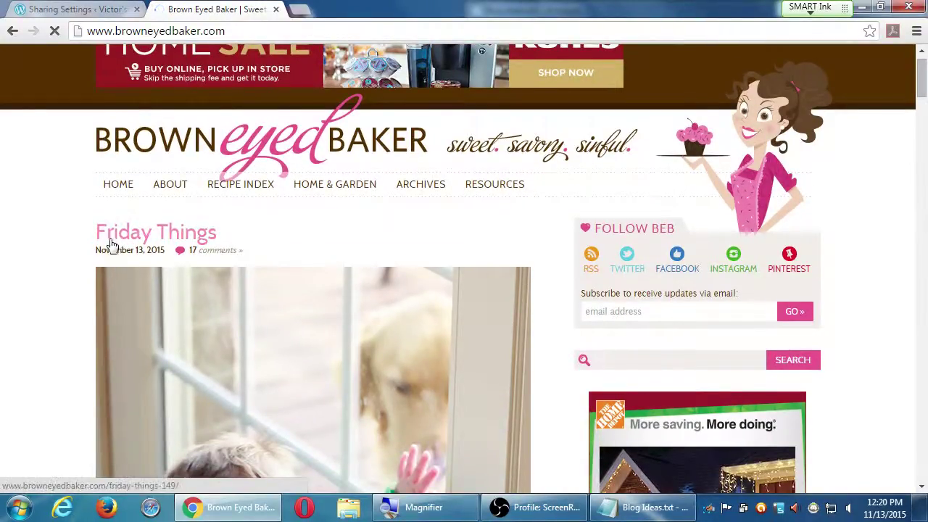
pyautogui.scroll(-3, 85, 295)
pyautogui.scroll(-7, 85, 295)
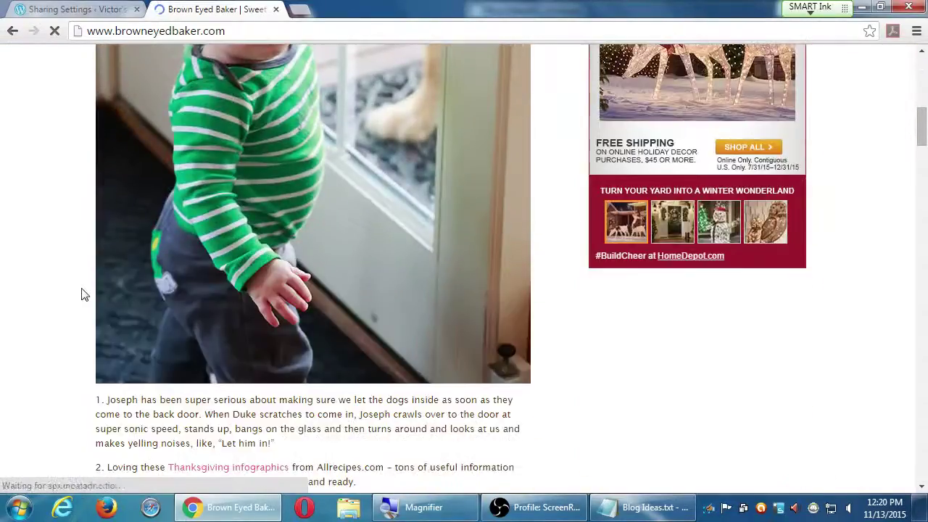
pyautogui.scroll(-9, 90, 282)
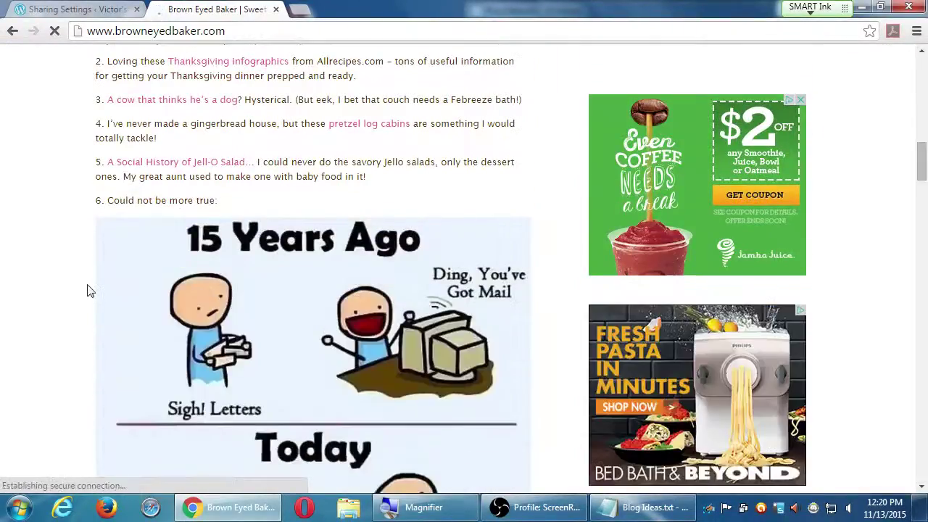
pyautogui.scroll(-6, 88, 290)
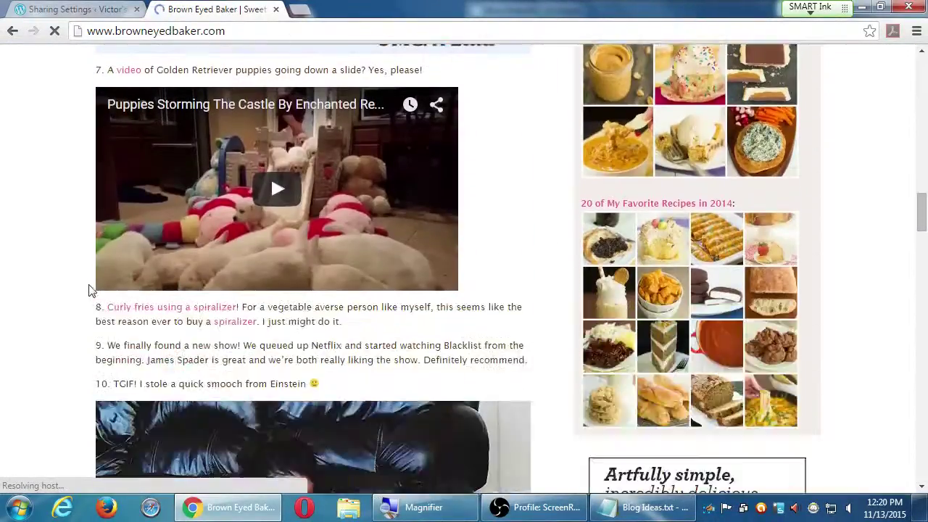
pyautogui.scroll(-9, 88, 290)
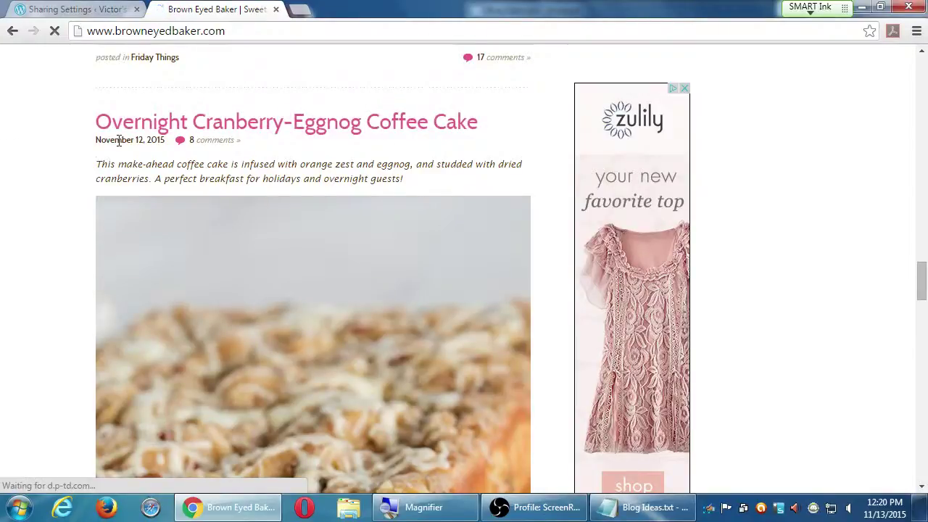
pyautogui.scroll(-4, 120, 139)
pyautogui.scroll(-10, 112, 137)
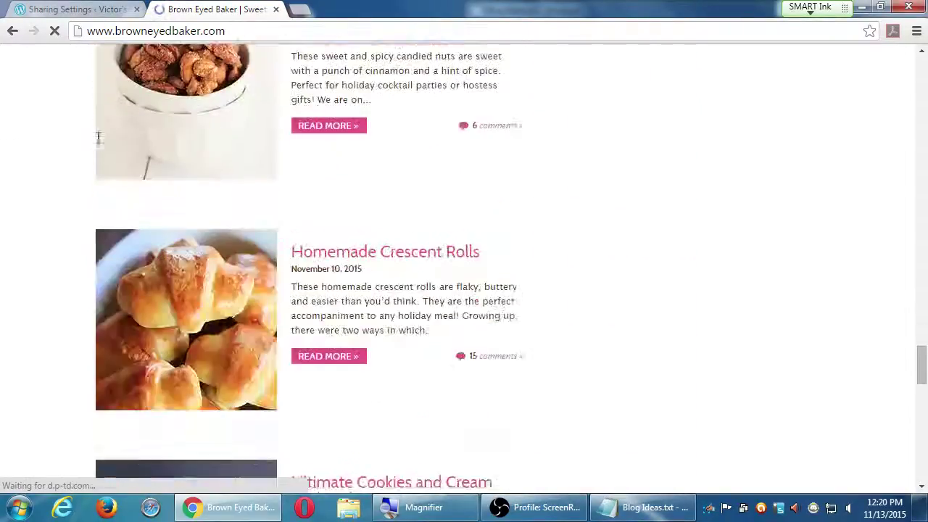
pyautogui.scroll(2, 111, 144)
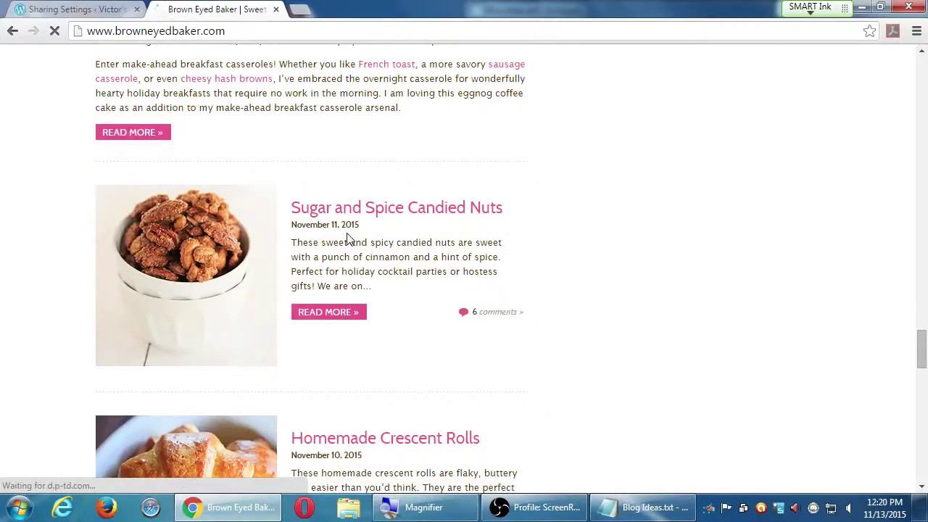
pyautogui.scroll(-3, 354, 264)
pyautogui.scroll(-2, 359, 290)
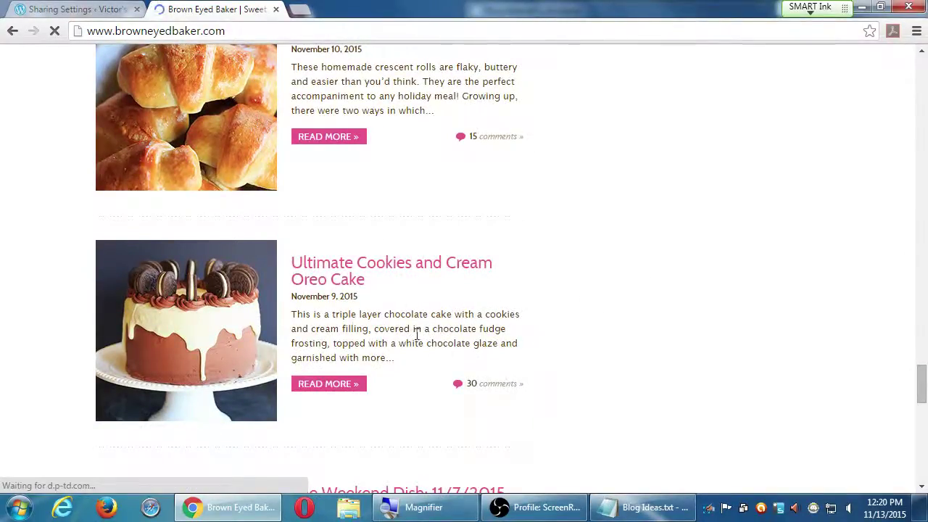
pyautogui.scroll(2, 470, 341)
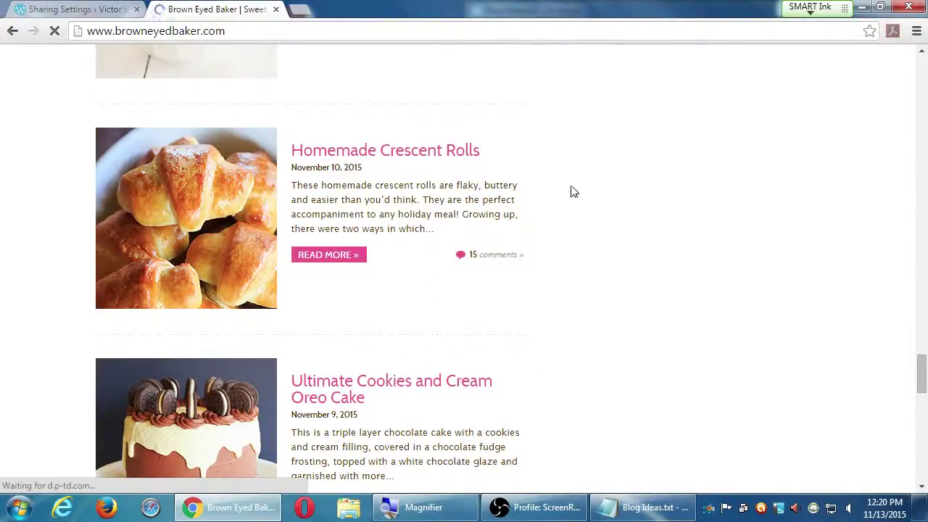
pyautogui.scroll(-5, 590, 238)
pyautogui.scroll(-9, 614, 219)
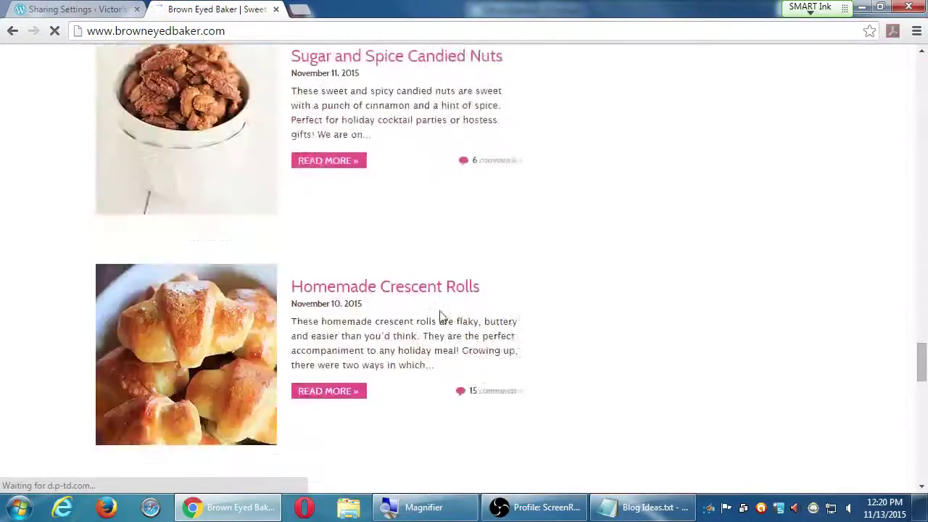
pyautogui.scroll(15, 441, 317)
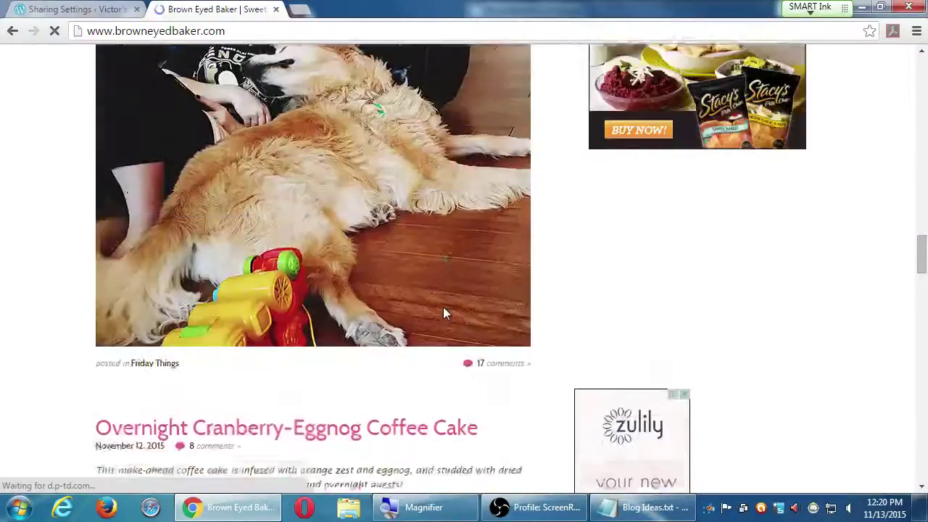
pyautogui.scroll(15, 445, 312)
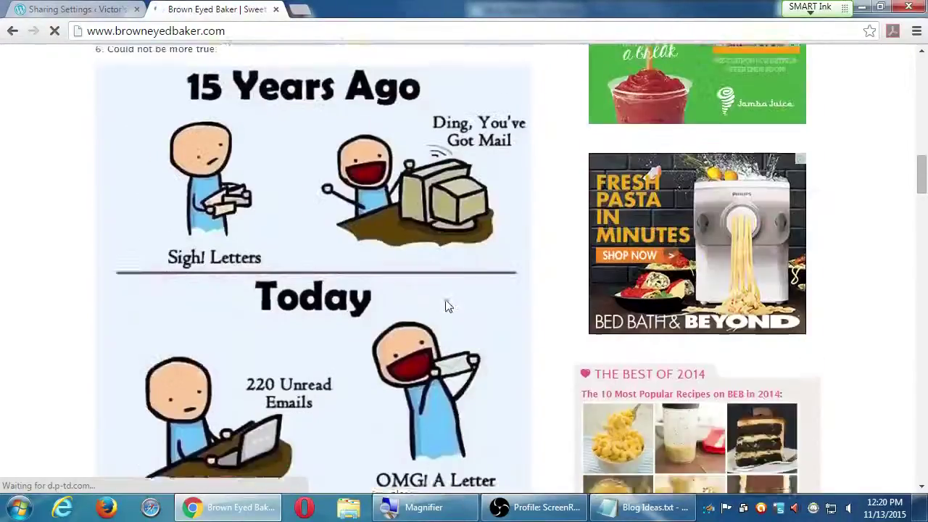
pyautogui.scroll(5, 446, 301)
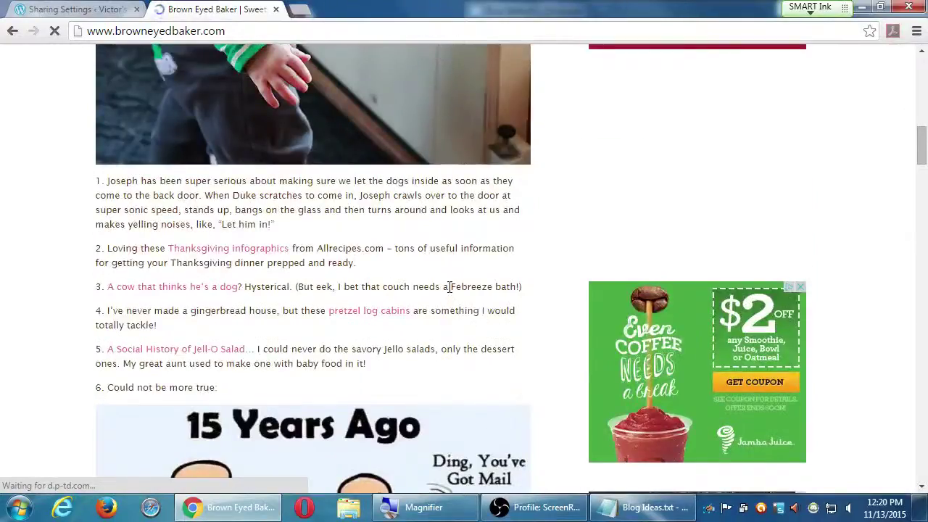
pyautogui.scroll(12, 448, 286)
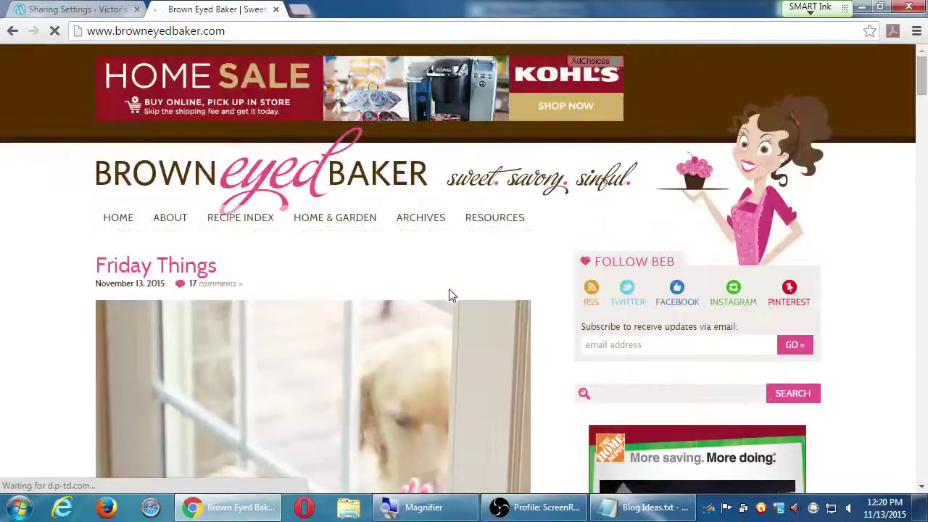
# - Replace the address with 'investoryjunikkie.com' and try loading it
pyautogui.click(292, 29)
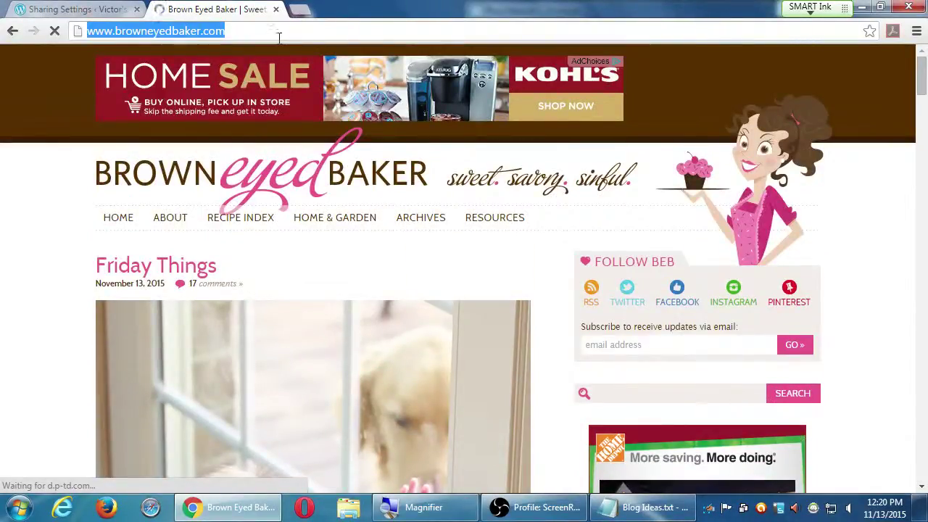
pyautogui.press('BackSpace')
pyautogui.write('inves')
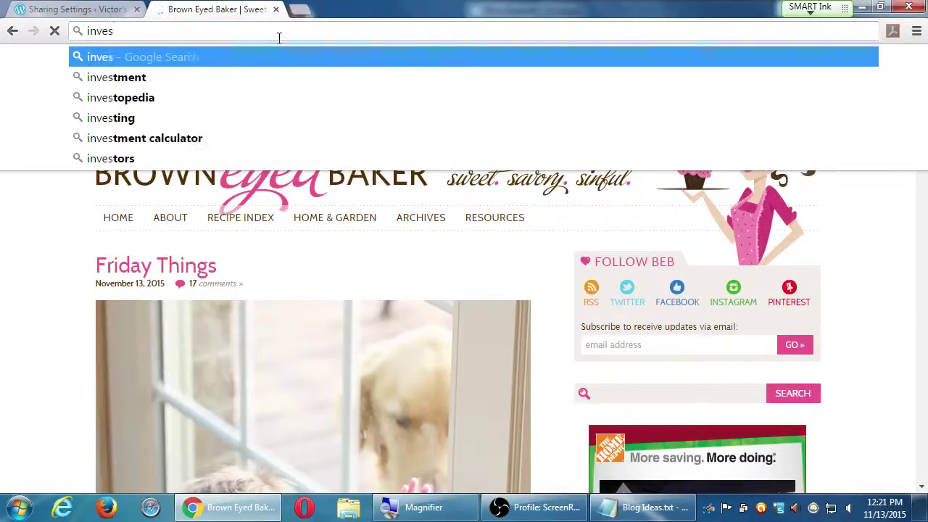
pyautogui.write('toryjun')
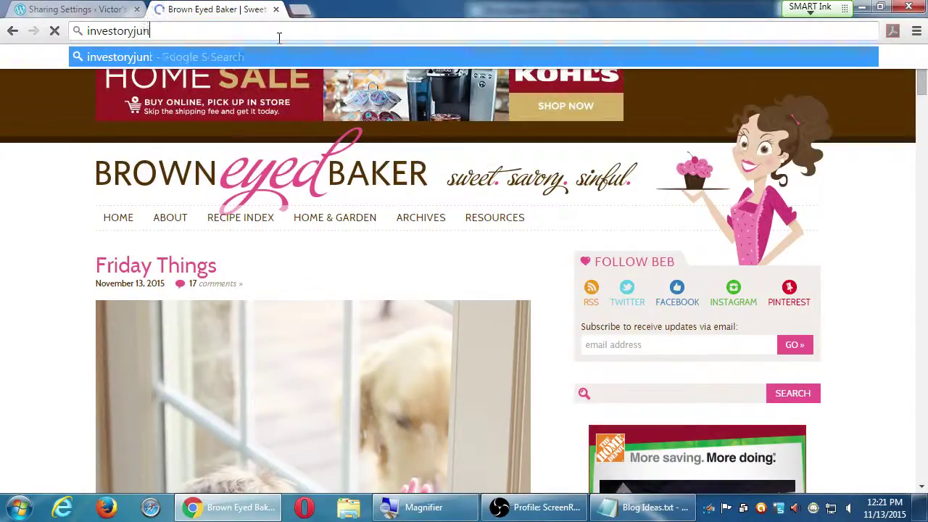
pyautogui.write('ikkie.com')
pyautogui.press('Return')
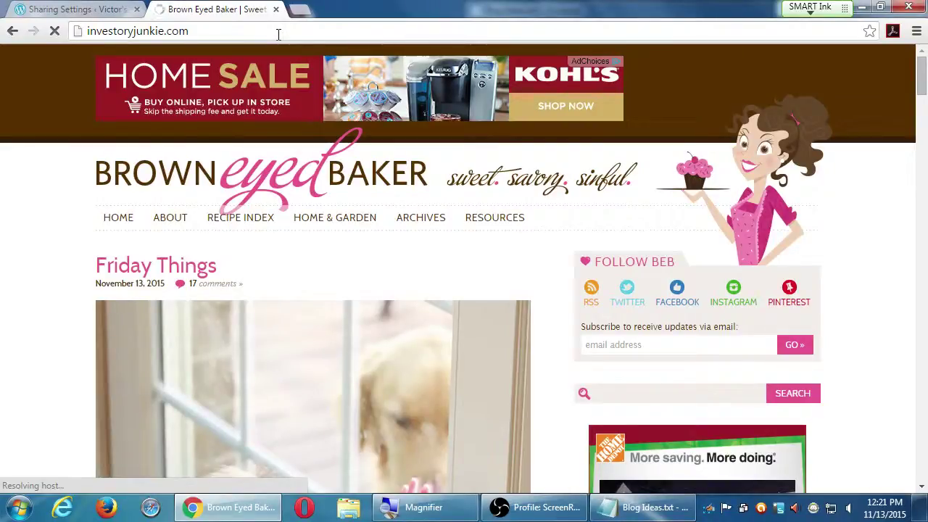
# - Google 'investor junky' in a new tab and go to Investor Junkie's ARTICLES page
pyautogui.click(299, 9)
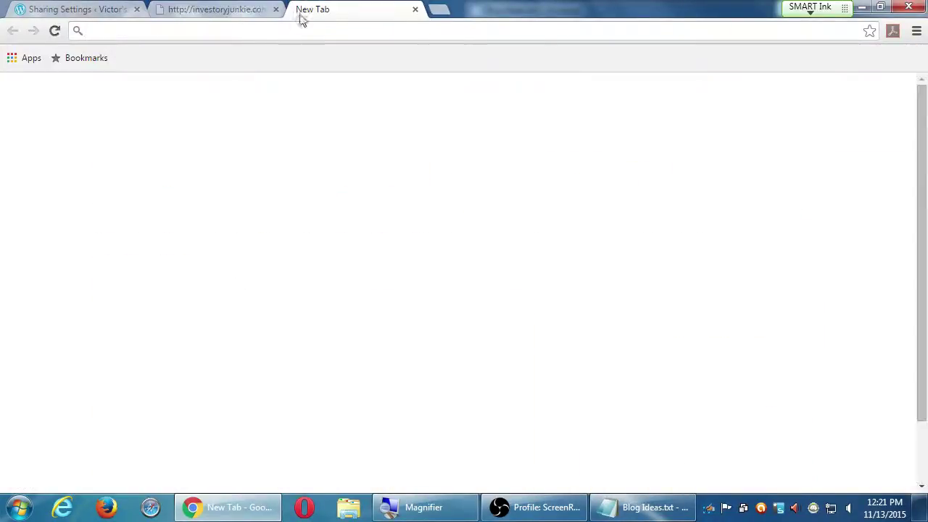
pyautogui.write('i')
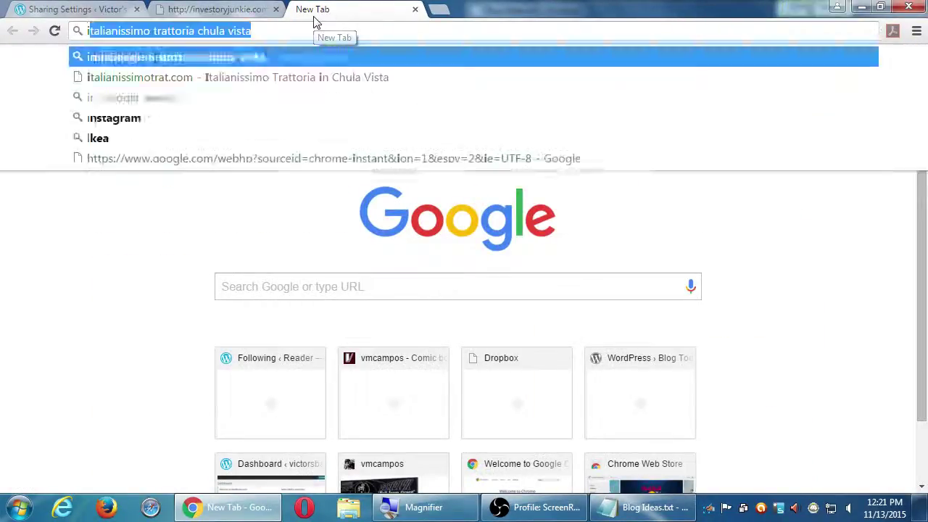
pyautogui.write('nvestor jun')
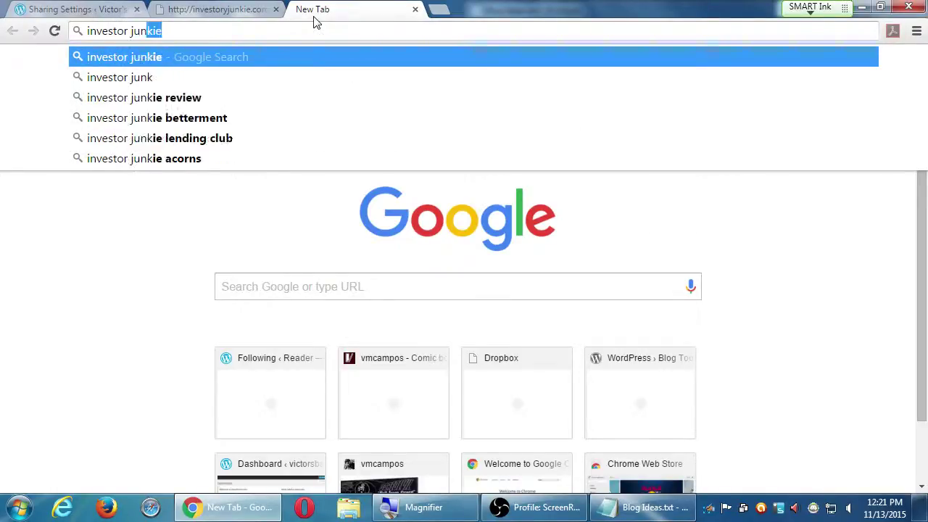
pyautogui.write('ky')
pyautogui.press('Return')
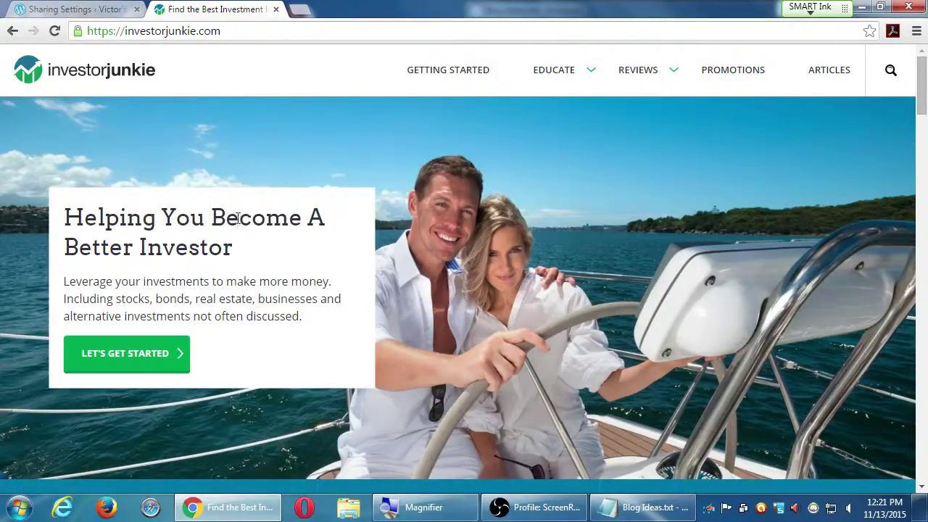
pyautogui.moveTo(569, 76)
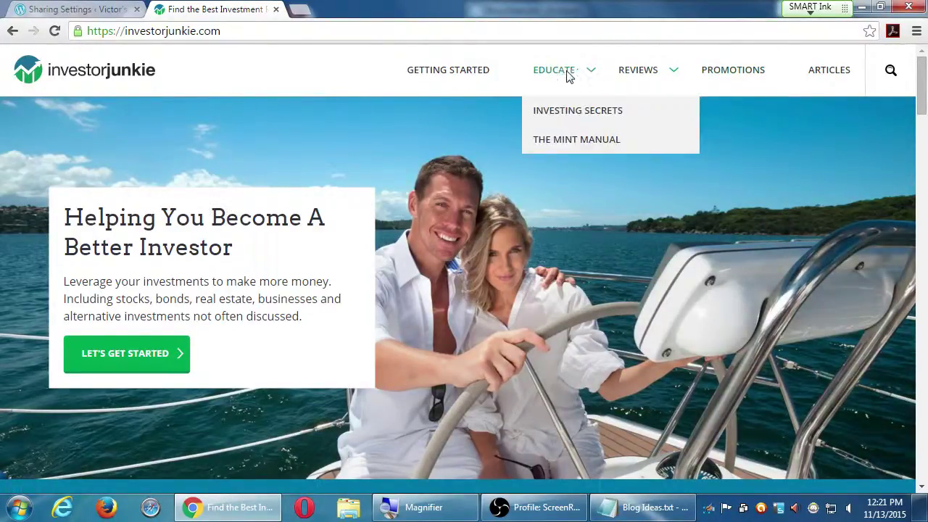
pyautogui.click(818, 77)
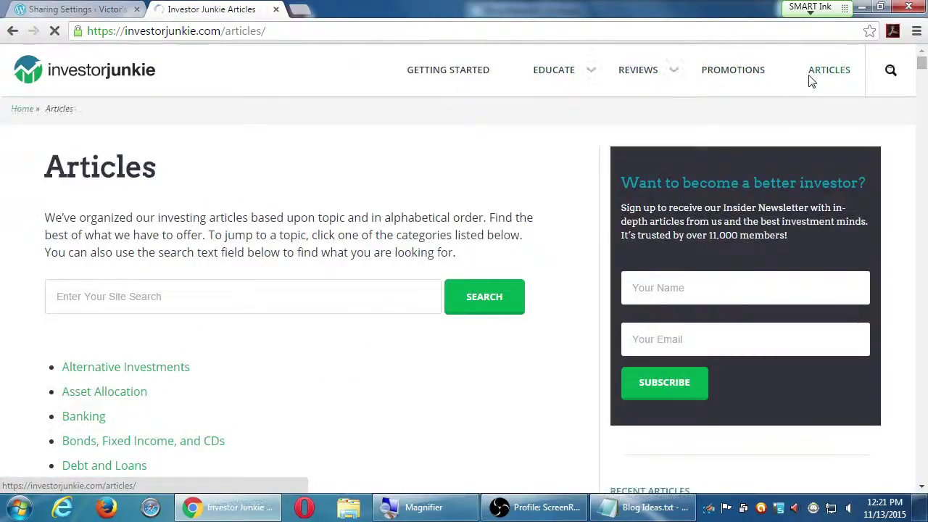
# - Open the Asset Allocation category and its '6 Reasons Why Diversification Can Be Tricky' article
pyautogui.scroll(-1, 247, 398)
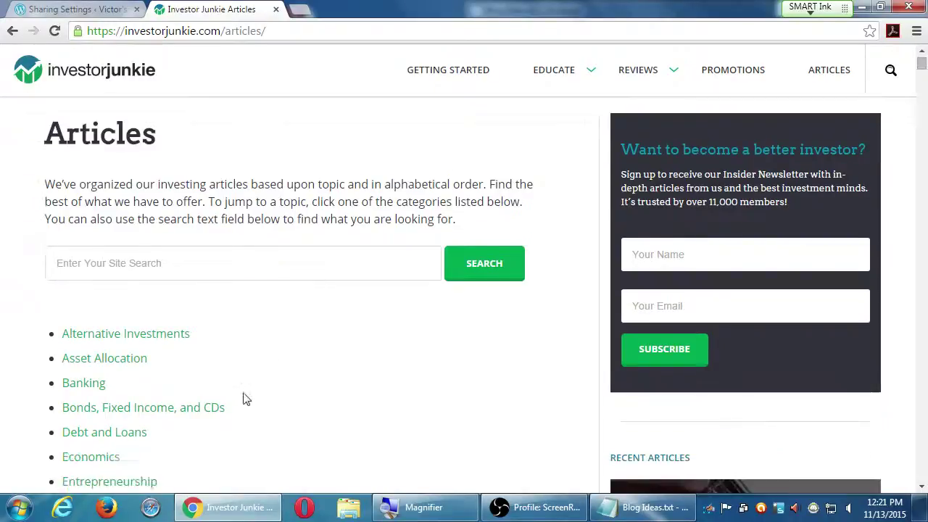
pyautogui.scroll(-3, 247, 398)
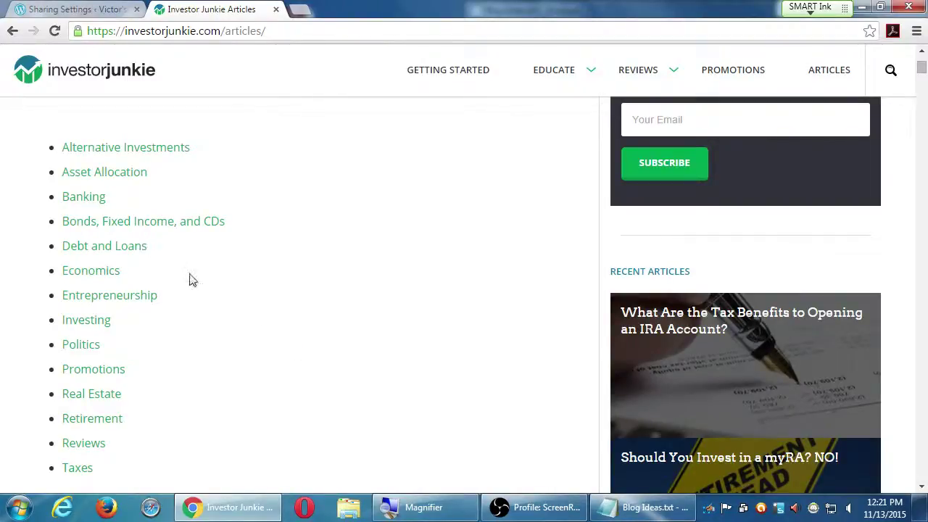
pyautogui.click(107, 176)
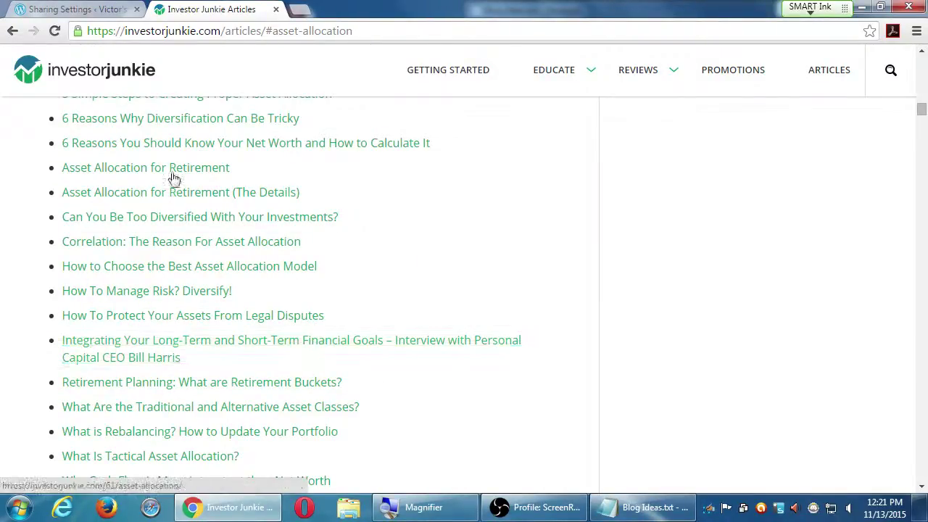
pyautogui.click(186, 144)
# - Scroll through the '6 Reasons Why Diversification Can Be Tricky' article, then return to Blog Ideas.txt
pyautogui.scroll(-1, 186, 145)
pyautogui.scroll(-2, 335, 197)
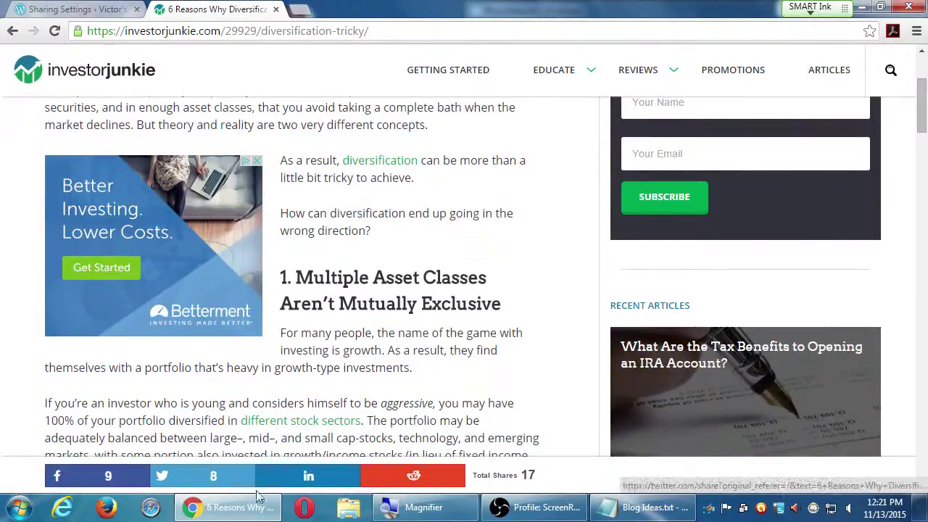
pyautogui.scroll(2, 677, 354)
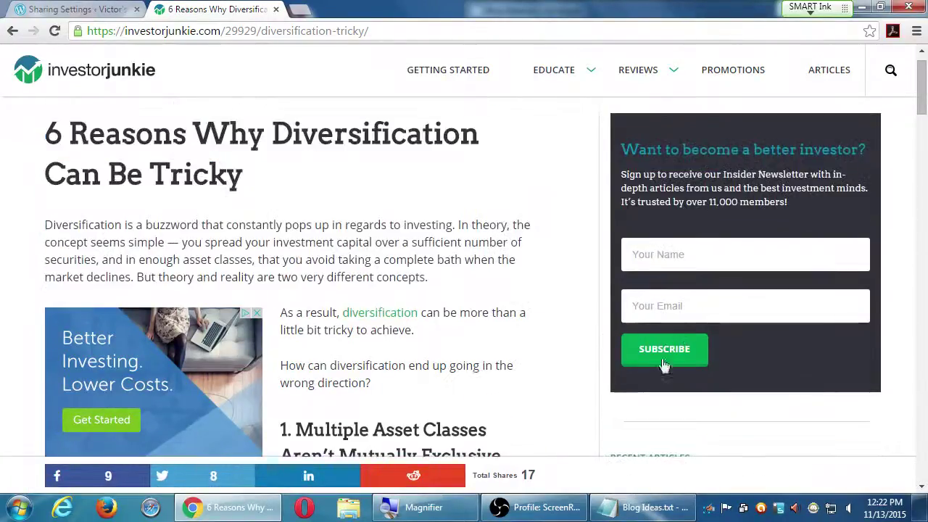
pyautogui.scroll(-4, 382, 327)
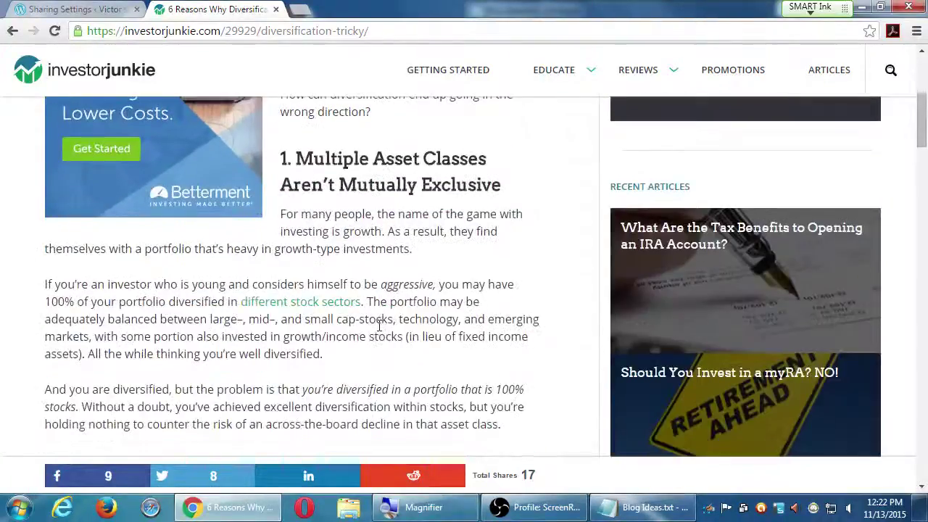
pyautogui.scroll(-18, 377, 331)
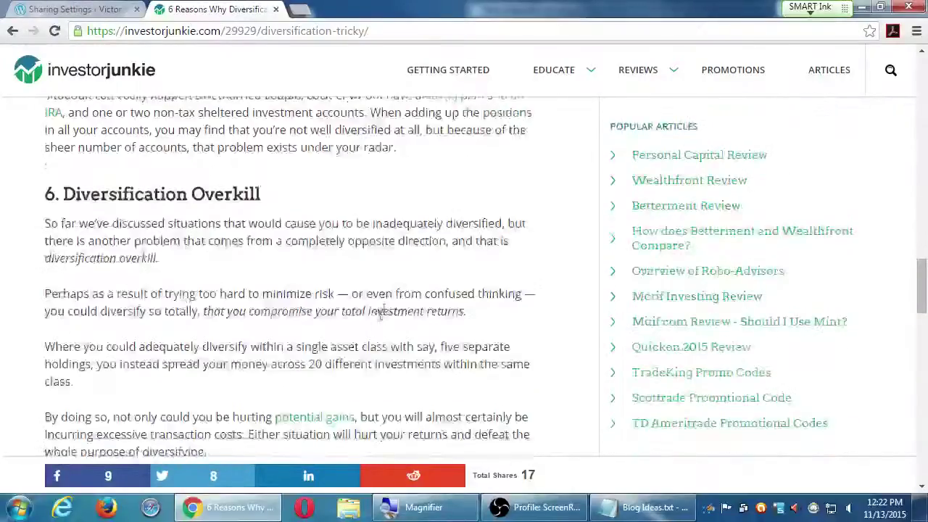
pyautogui.scroll(-15, 382, 311)
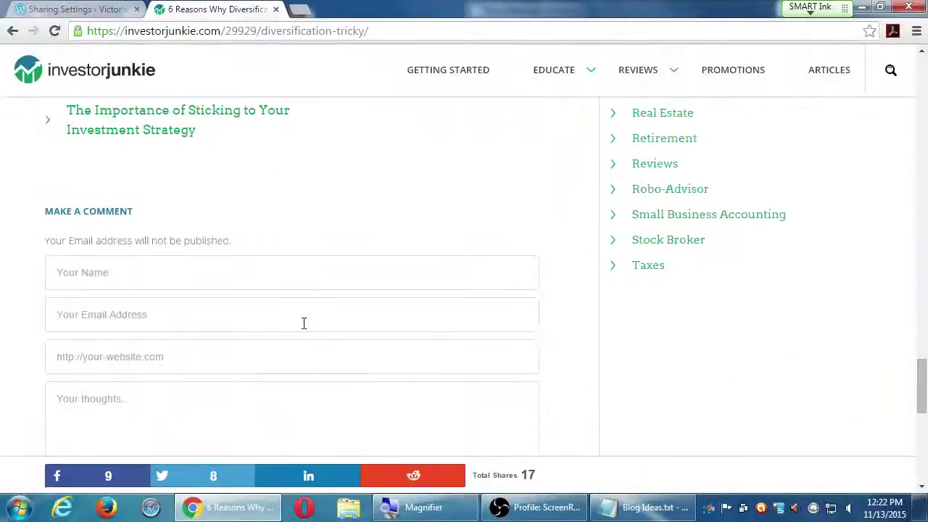
pyautogui.scroll(-1, 139, 337)
pyautogui.scroll(-2, 141, 342)
pyautogui.scroll(6, 161, 322)
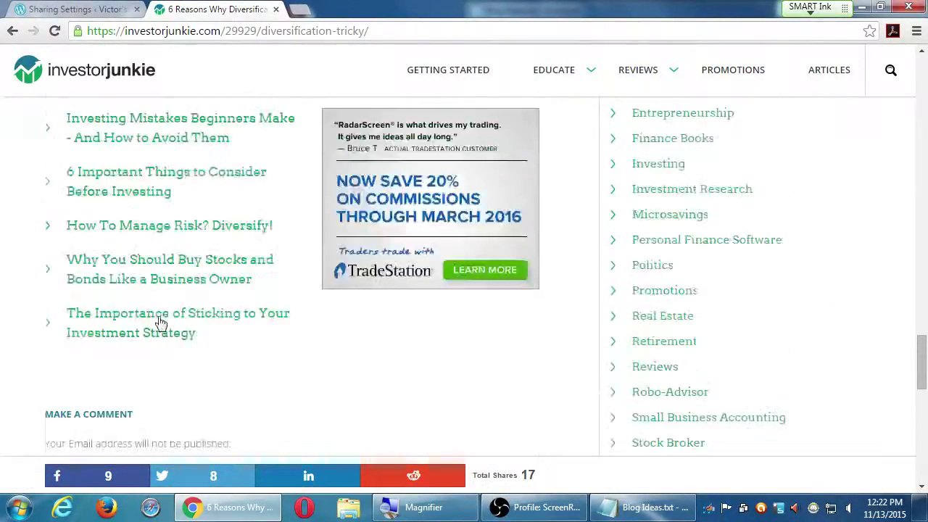
pyautogui.scroll(10, 161, 322)
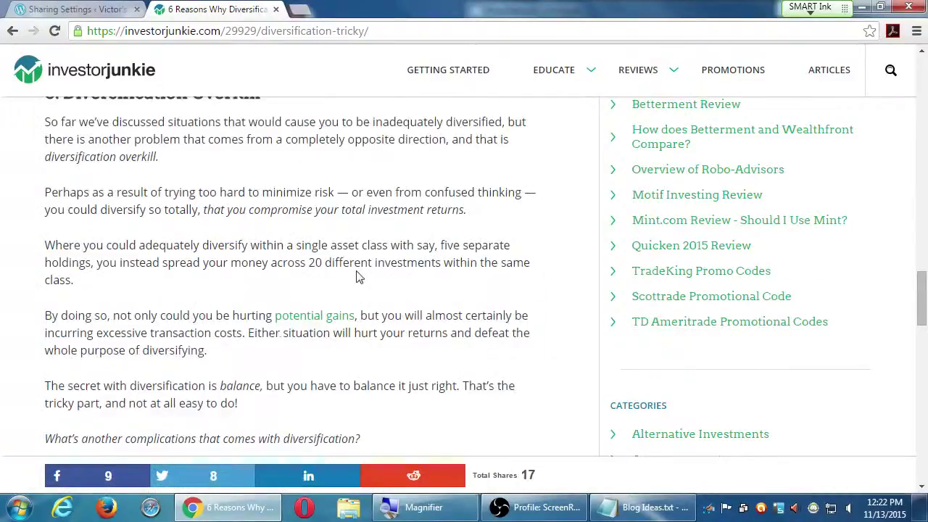
pyautogui.click(641, 507)
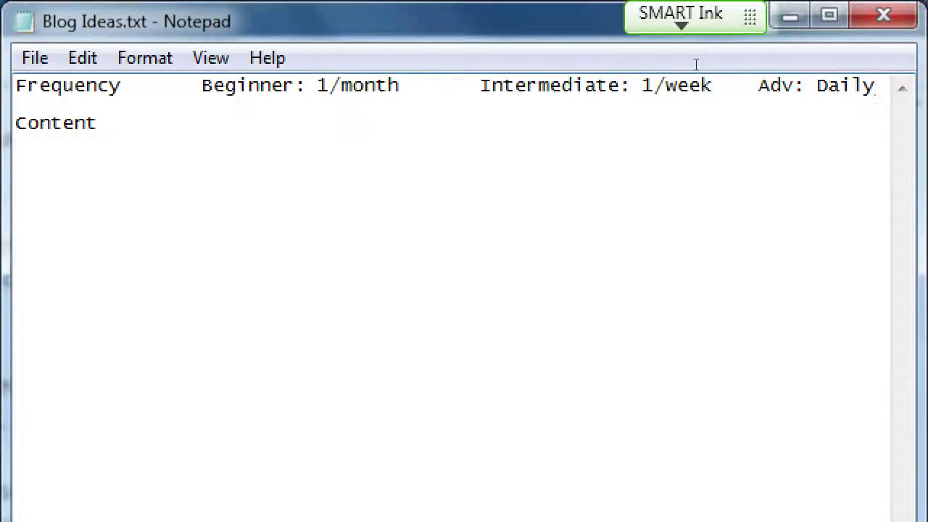
# - On the Content line, enter '100 words' under Beginner and '300' under Intermediate
pyautogui.press('Down')
pyautogui.press('Down')
pyautogui.press('Tab')
pyautogui.write('100')
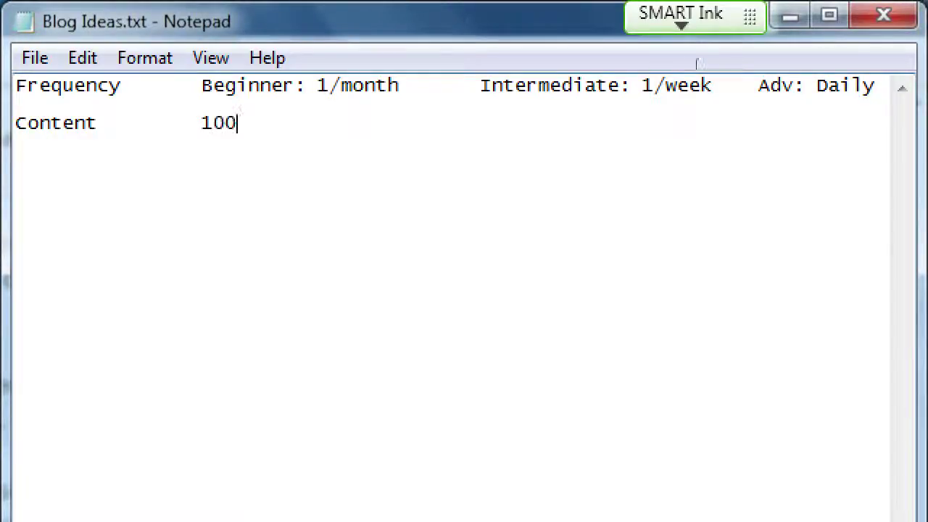
pyautogui.write(' words')
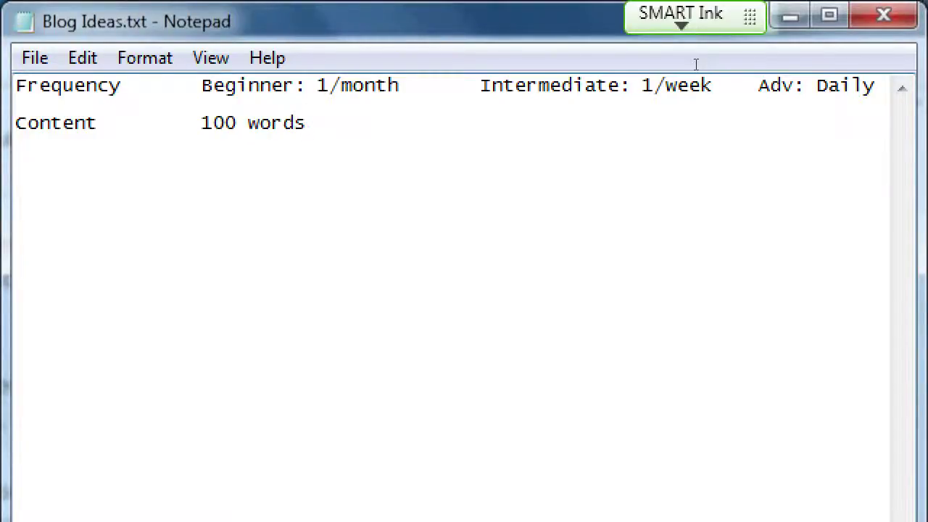
pyautogui.press('Tab')
pyautogui.write('300')
# - Add '500 words' under Adv, append 'words' after 300, then begin a tab-indented new line
pyautogui.press('Tab')
pyautogui.press('Tab')
pyautogui.write('500')
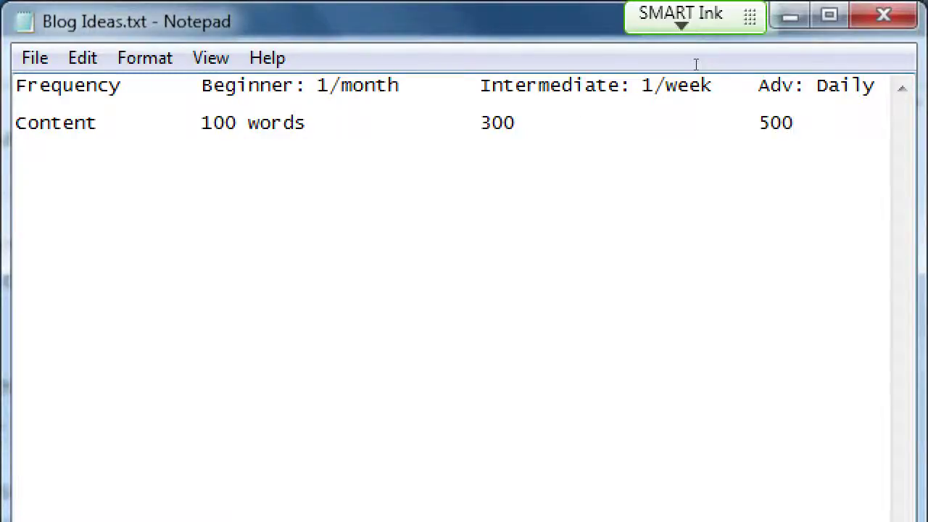
pyautogui.write(' words')
pyautogui.hotkey('ctrl', 'Left')
pyautogui.hotkey('ctrl', 'Left')
pyautogui.hotkey('ctrl', 'Left')
pyautogui.press('Right')
pyautogui.press('Right')
pyautogui.press('Right')
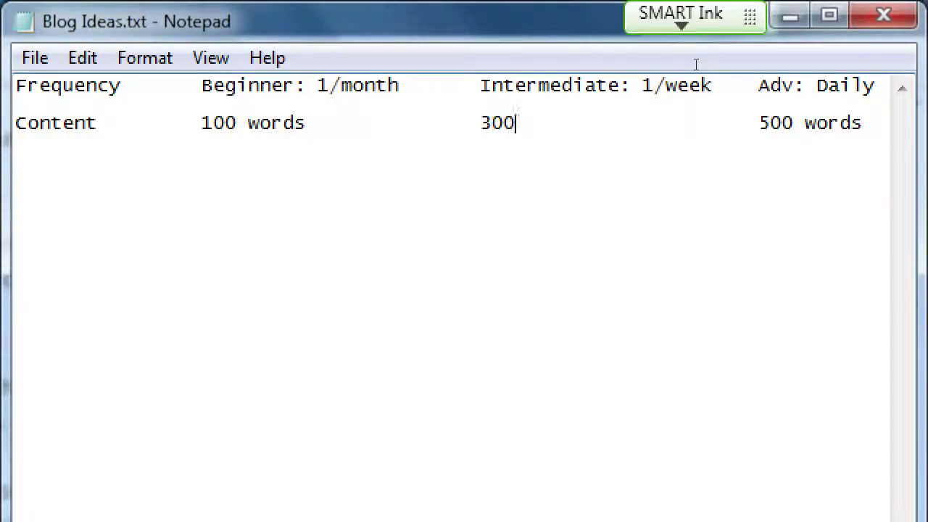
pyautogui.write('words')
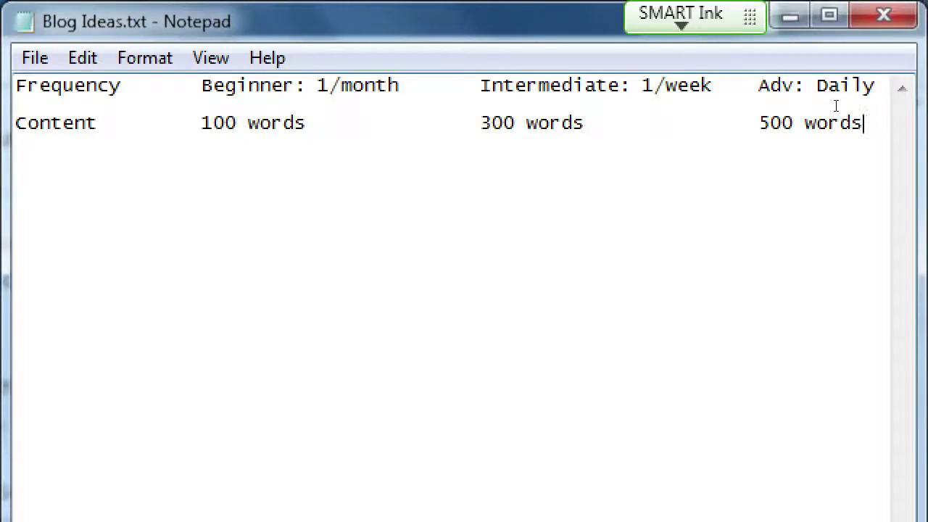
pyautogui.press('Return')
pyautogui.press('Tab')
# - Type 'Relevant, Timely Cotent - Write about your topic/niche/related' on the indented line
pyautogui.write('Relevant')
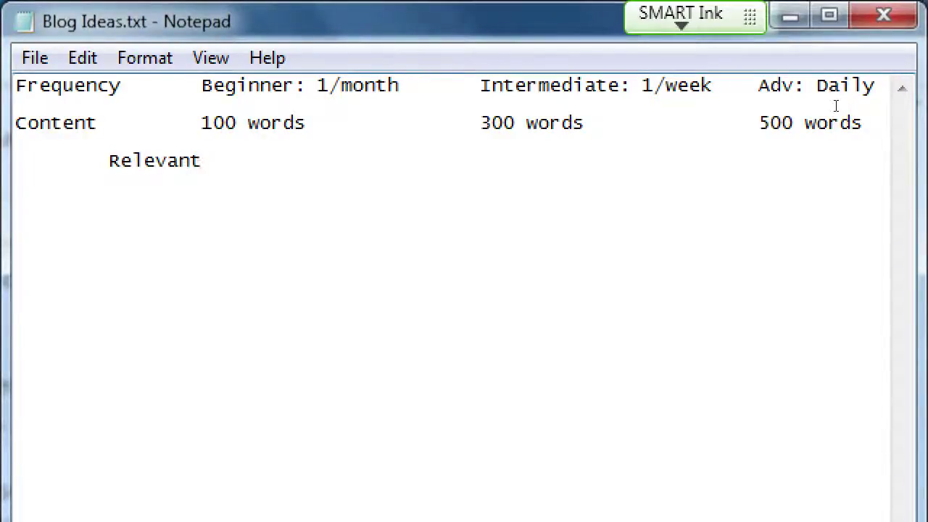
pyautogui.write(', Timely')
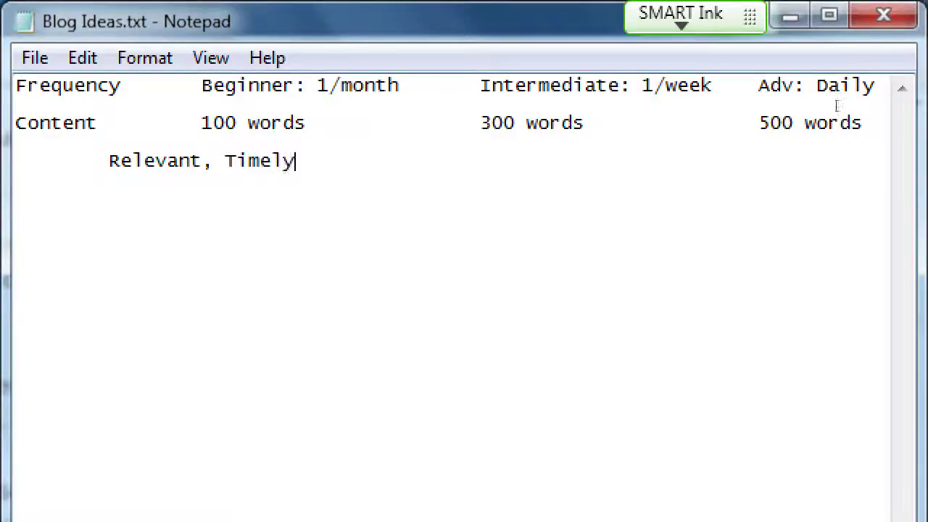
pyautogui.write(' Cotent ')
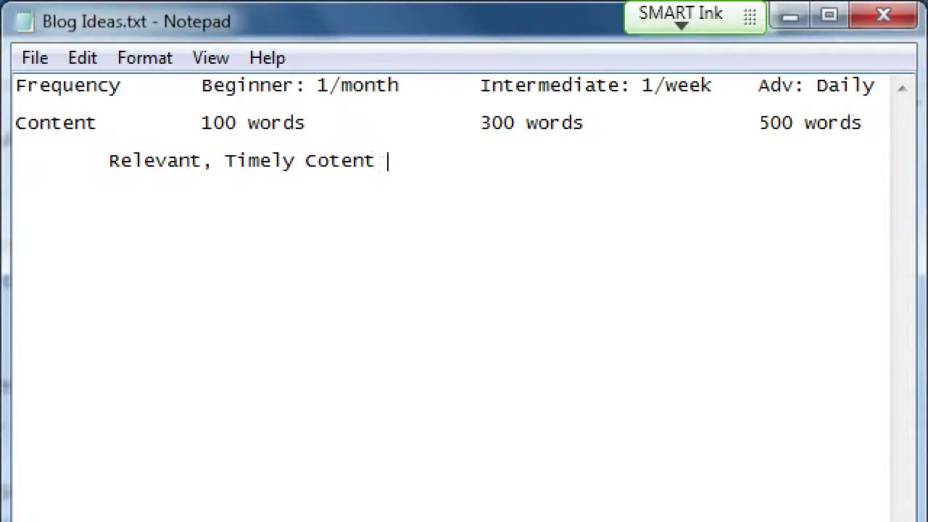
pyautogui.write('-')
pyautogui.write('Write about your topi')
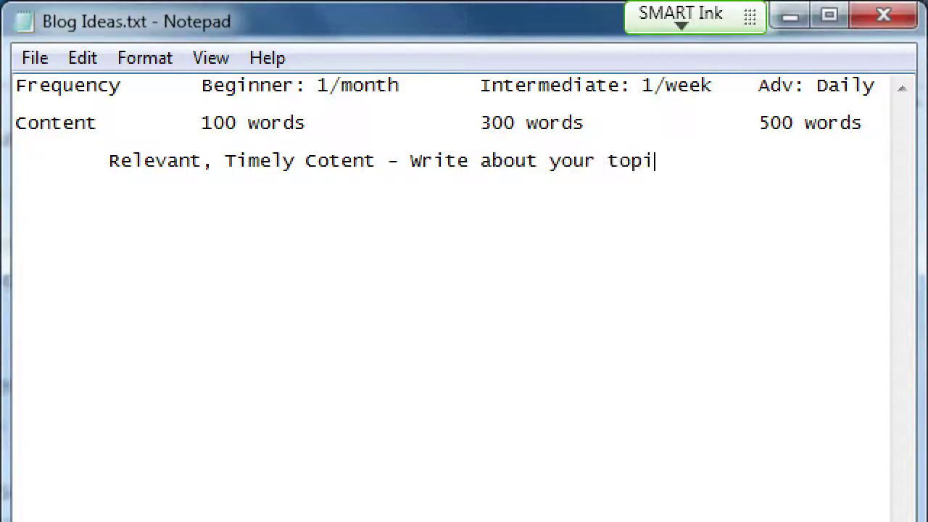
pyautogui.write('c/niche')
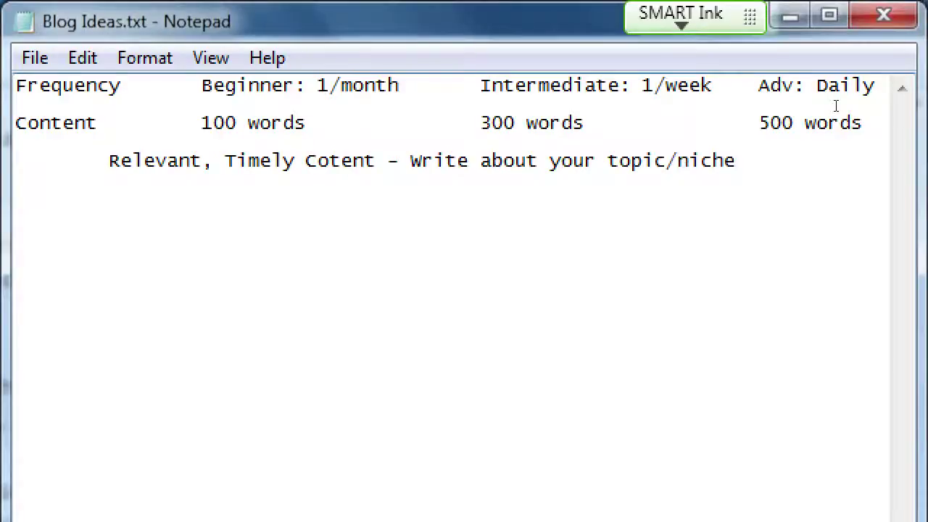
pyautogui.write('/related')
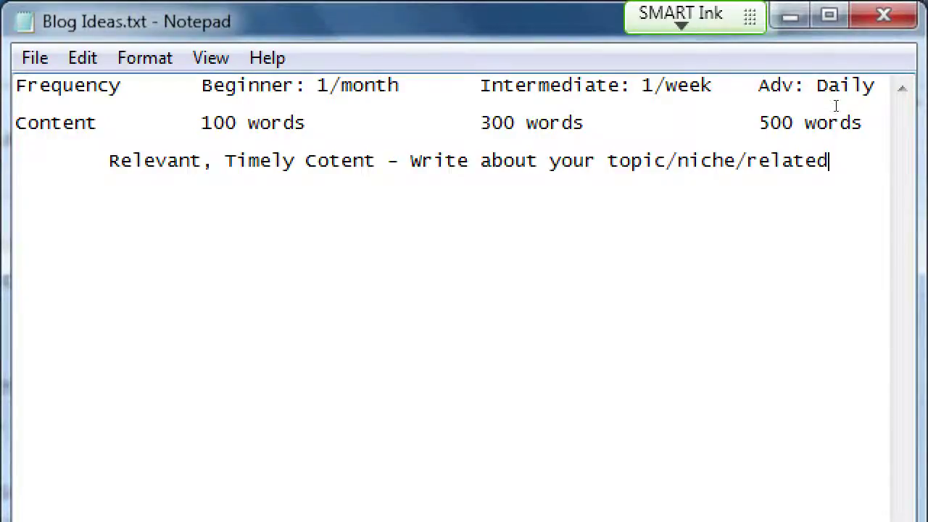
# - Add the line 'Read up on the competition' below the Relevant note
pyautogui.press('Return')
pyautogui.press('Return')
pyautogui.write('Read up on ')
pyautogui.write('t')
pyautogui.press('BackSpace')
pyautogui.write('up on ')
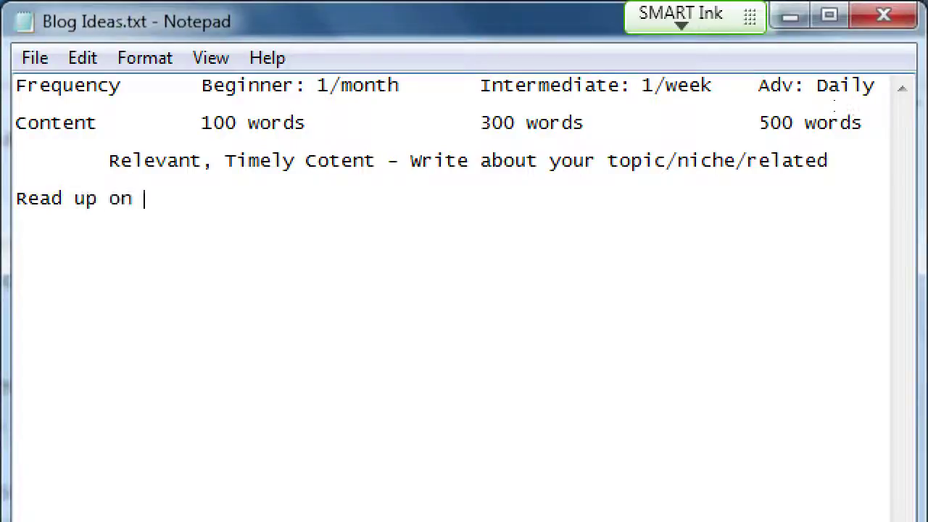
pyautogui.write('the competiion')
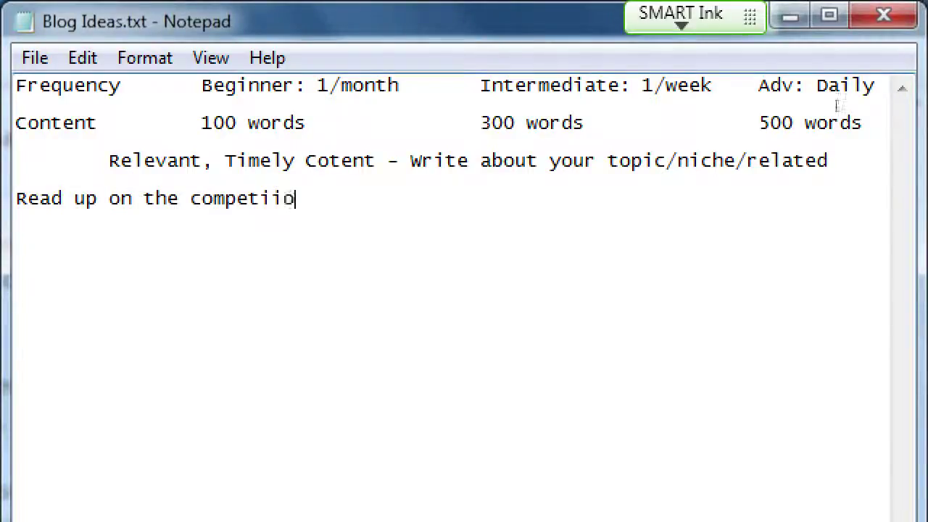
pyautogui.press('BackSpace')
pyautogui.press('BackSpace')
pyautogui.press('BackSpace')
pyautogui.write('tion')
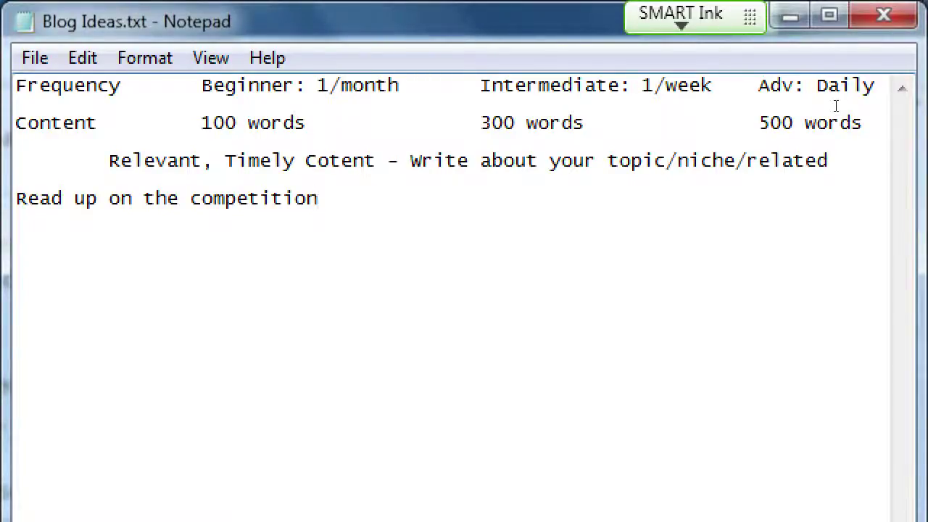
# - Remove the indent before the Relevant line and add blank lines below the competition line
pyautogui.press('Up')
pyautogui.press('Up')
pyautogui.press('Delete')
pyautogui.press('Down')
pyautogui.press('Down')
pyautogui.press('End')
pyautogui.press('Return')
pyautogui.press('Return')
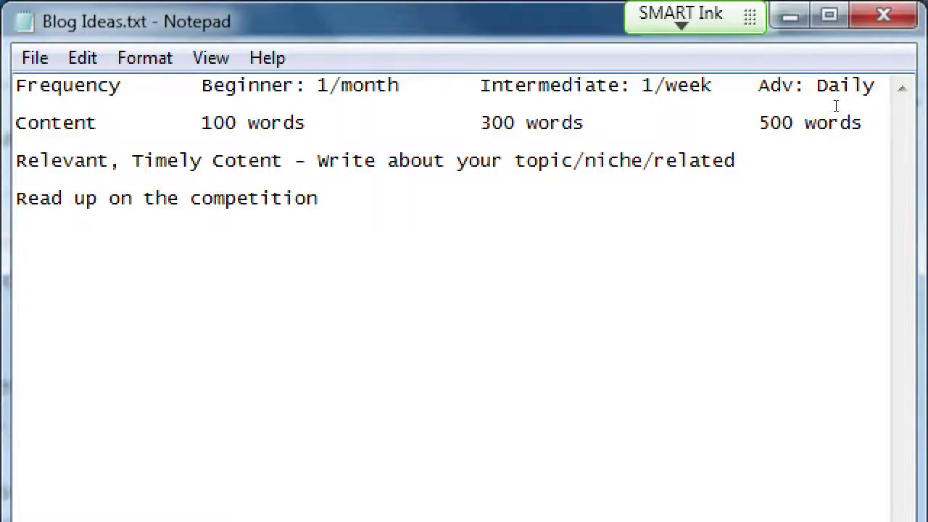
# - Type the heading 'What to Blog (Type of Blog articles)' below the blank lines
pyautogui.press('Return')
pyautogui.press('Return')
pyautogui.press('Return')
pyautogui.write('What to Blog')
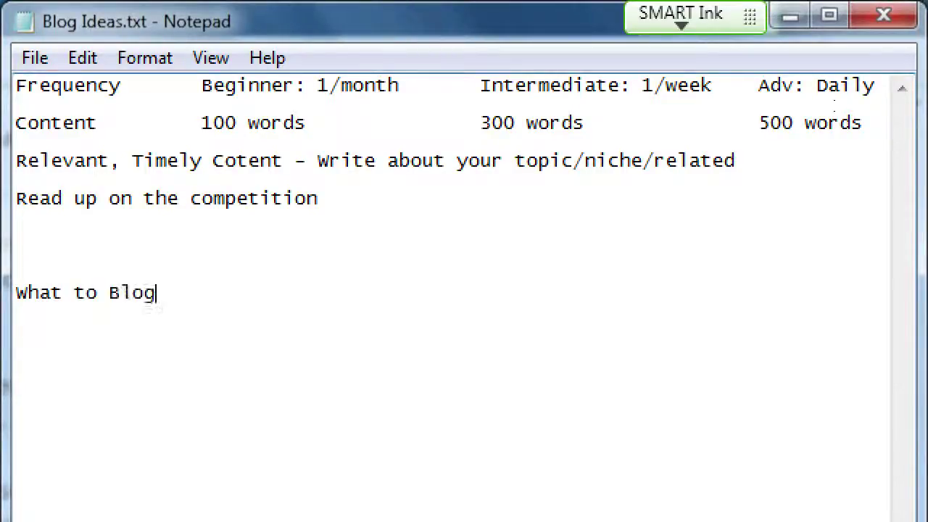
pyautogui.press('Return')
pyautogui.press('Tab')
pyautogui.write('(Type of Blog p')
pyautogui.press('BackSpace')
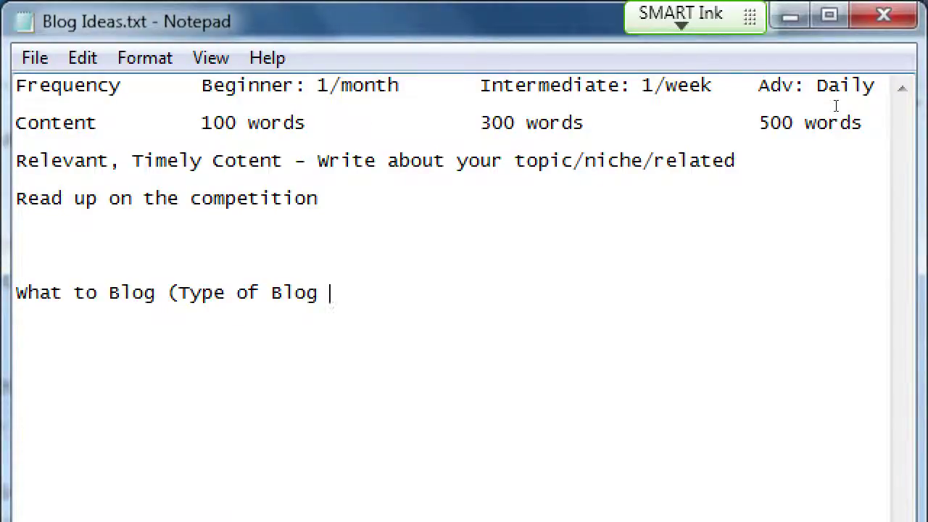
pyautogui.write('articles)')
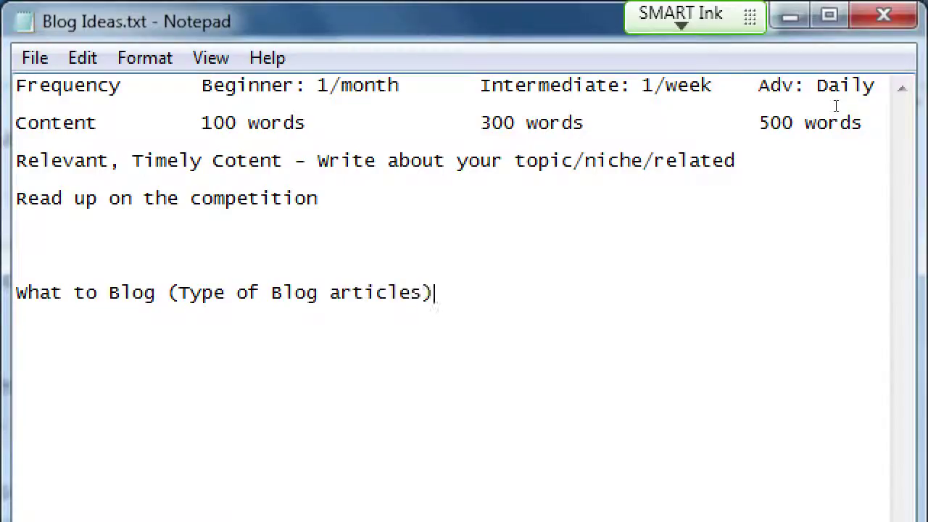
# - Add an indented '"Top" List' item under the What to Blog heading
pyautogui.press('Return')
pyautogui.press('Tab')
pyautogui.write('"')
pyautogui.press('BackSpace')
pyautogui.write('"Top" 1')
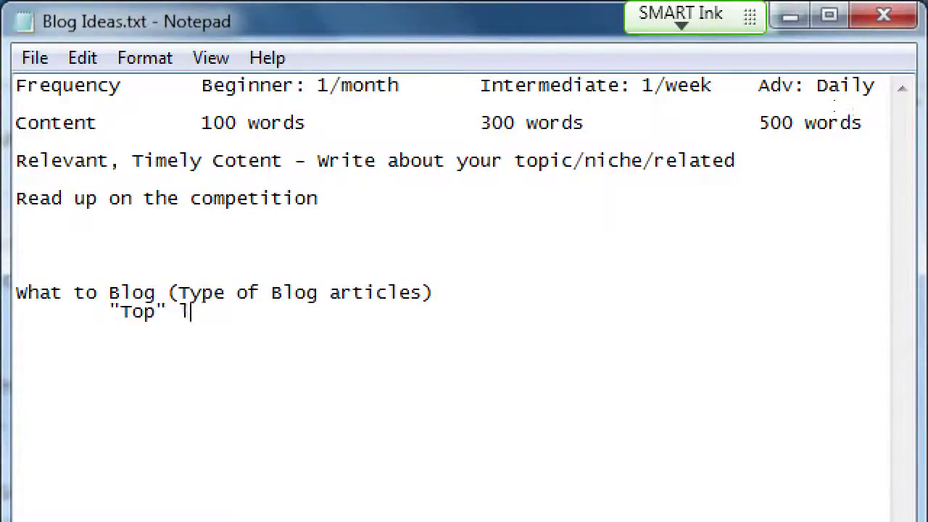
pyautogui.press('BackSpace')
pyautogui.write('List')
# - Bring the InvestorJunkie diversification article to the front and scroll through its earlier sections
pyautogui.press('super+minus')
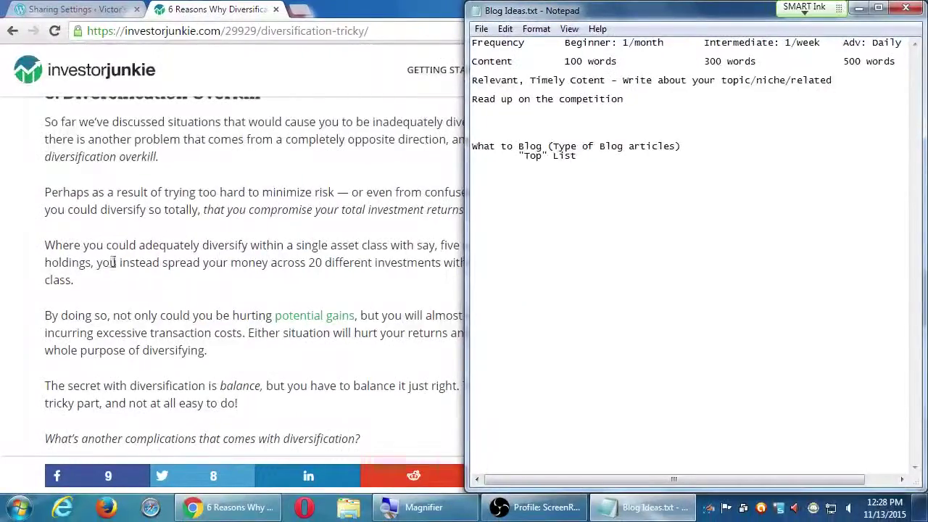
pyautogui.click(151, 279)
pyautogui.scroll(3, 101, 348)
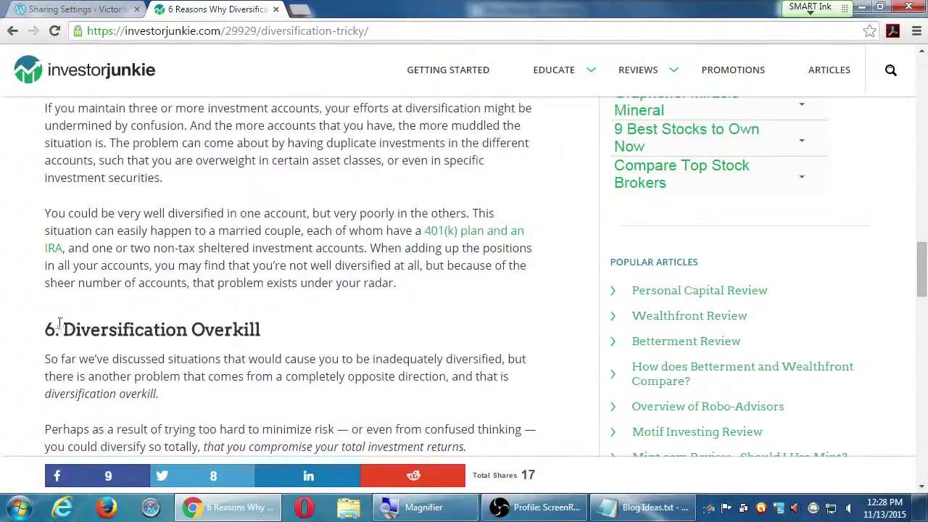
pyautogui.moveTo(36, 330); pyautogui.dragTo(229, 331)
pyautogui.scroll(3, 231, 365)
pyautogui.scroll(3, 230, 365)
pyautogui.scroll(-2, 83, 397)
pyautogui.scroll(3, 94, 370)
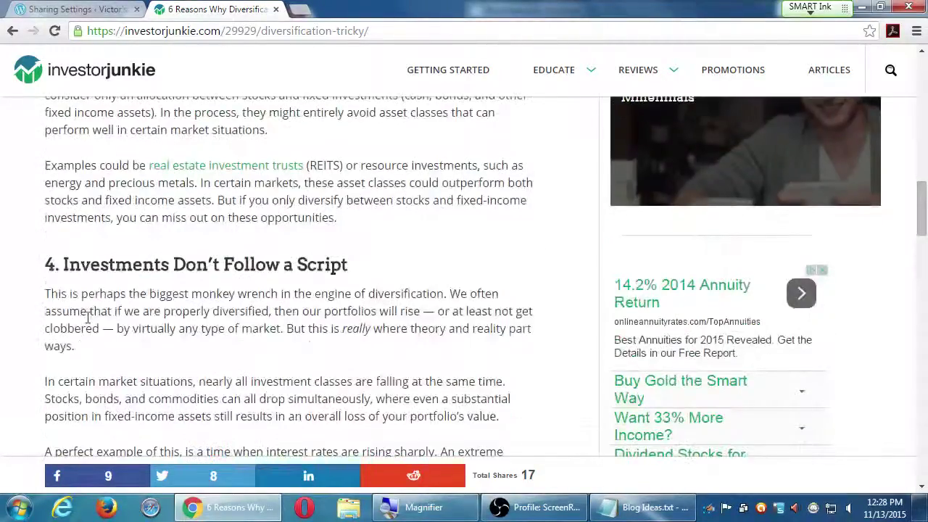
pyautogui.scroll(4, 99, 371)
pyautogui.scroll(7, 88, 314)
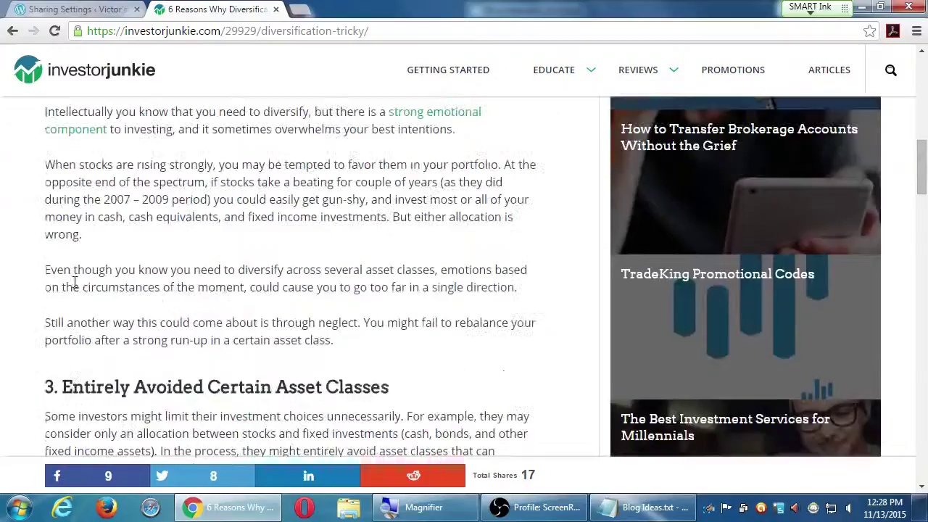
pyautogui.scroll(2, 78, 288)
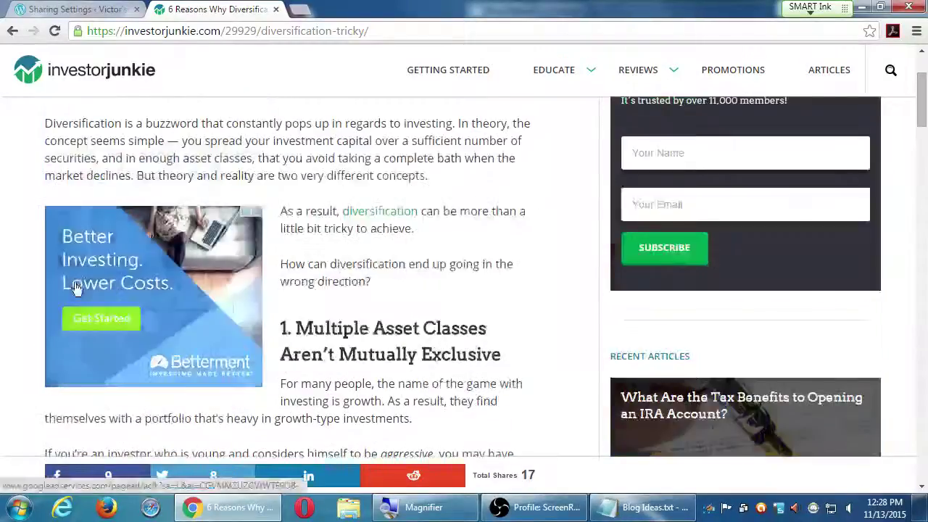
pyautogui.scroll(-1, 378, 249)
pyautogui.scroll(-1, 378, 249)
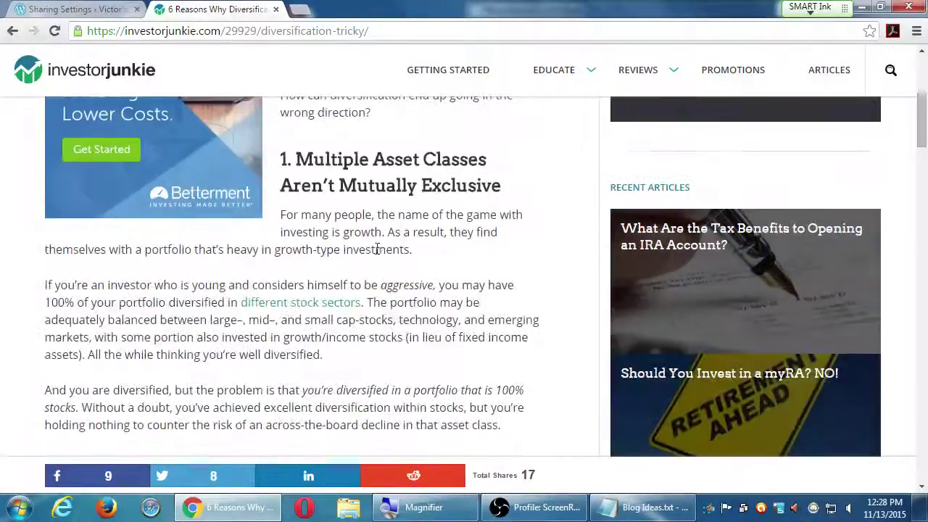
pyautogui.scroll(-15, 429, 319)
pyautogui.scroll(-15, 368, 332)
pyautogui.scroll(4, 278, 218)
pyautogui.scroll(12, 413, 242)
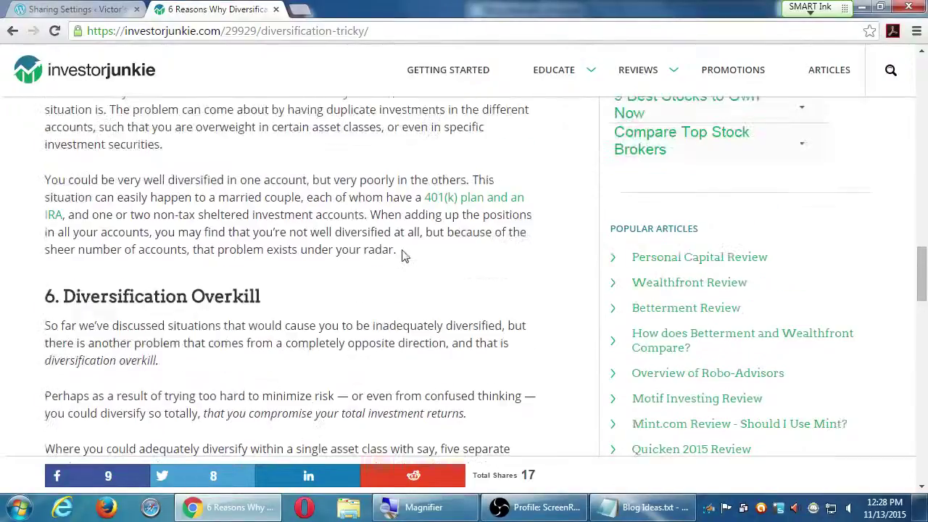
pyautogui.scroll(10, 398, 239)
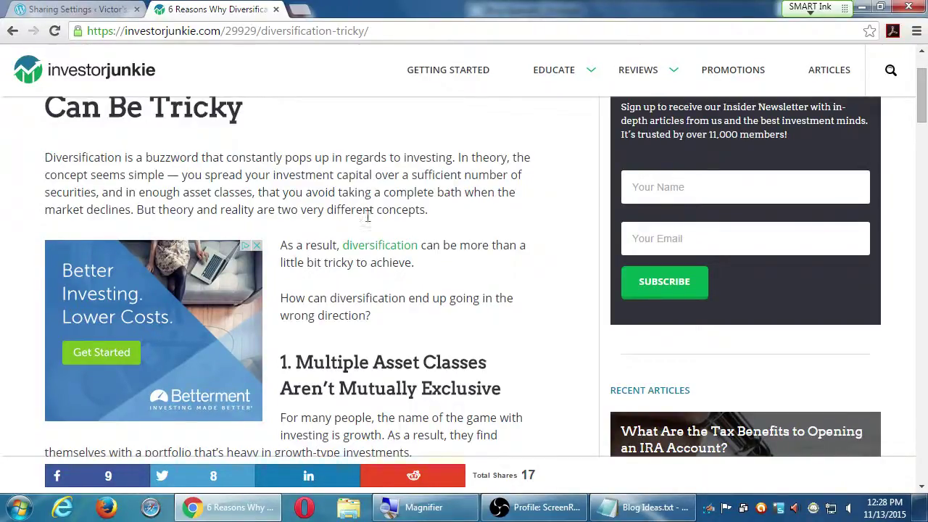
# - Read on past the Emotionally Invested section down to heading 5, Too Many Accounts
pyautogui.moveTo(279, 362); pyautogui.dragTo(338, 386)
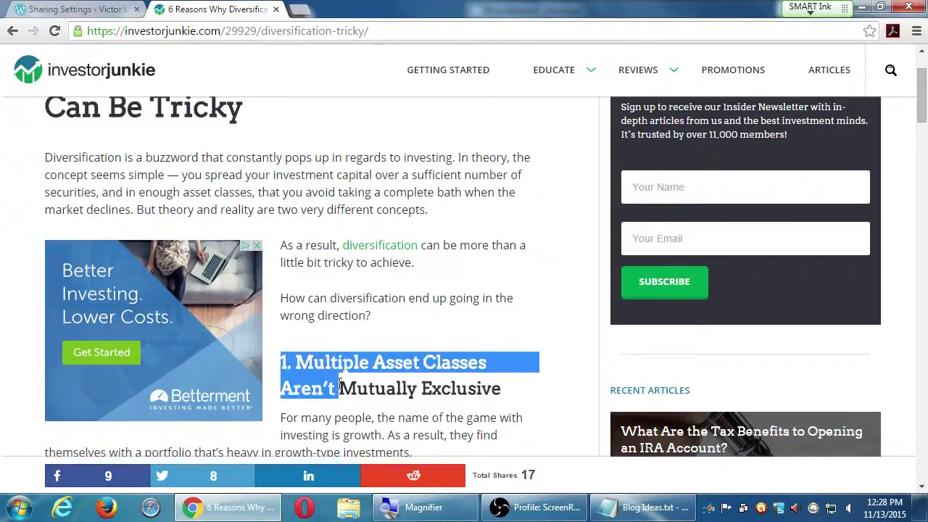
pyautogui.scroll(-1, 343, 388)
pyautogui.scroll(-3, 343, 391)
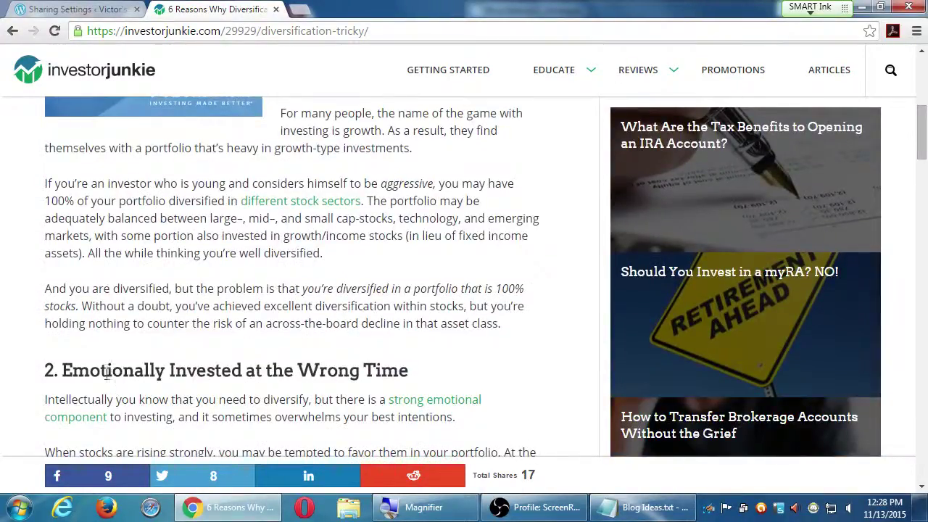
pyautogui.moveTo(91, 371); pyautogui.dragTo(165, 369)
pyautogui.click(165, 370)
pyautogui.scroll(-7, 165, 369)
pyautogui.moveTo(69, 184); pyautogui.dragTo(170, 184)
pyautogui.click(210, 183)
pyautogui.scroll(-1, 223, 230)
pyautogui.scroll(-5, 223, 231)
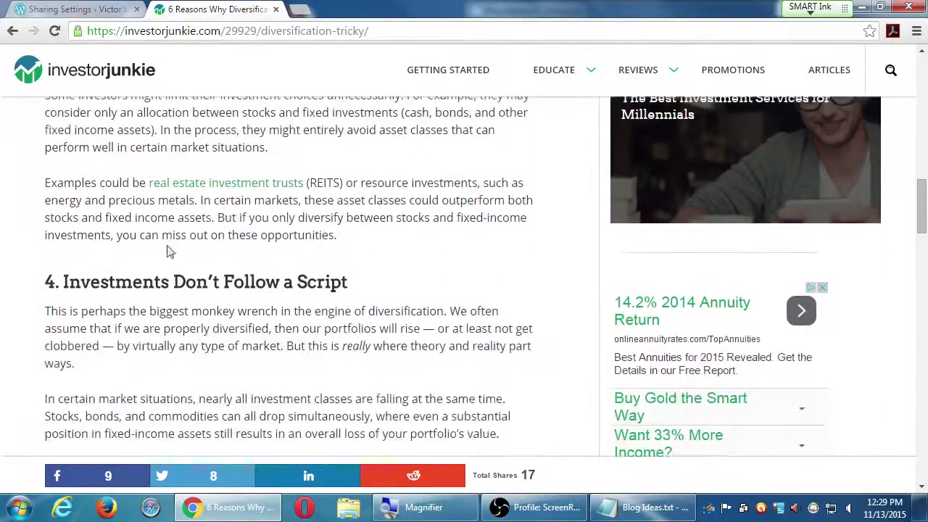
pyautogui.moveTo(101, 283); pyautogui.dragTo(248, 311)
pyautogui.click(367, 385)
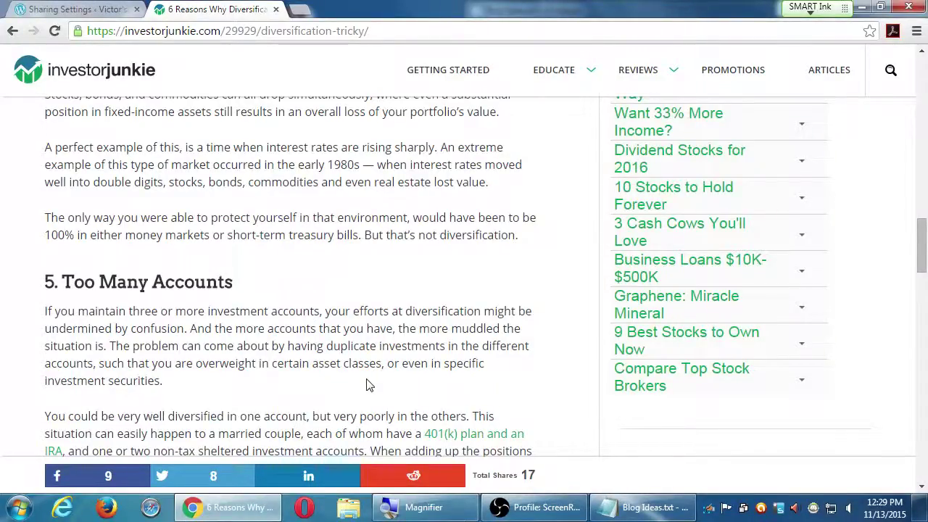
# - Append '- To break up long posts, into bite-sized pieces' to the "Top" List item
pyautogui.hotkey('alt', 'Tab')
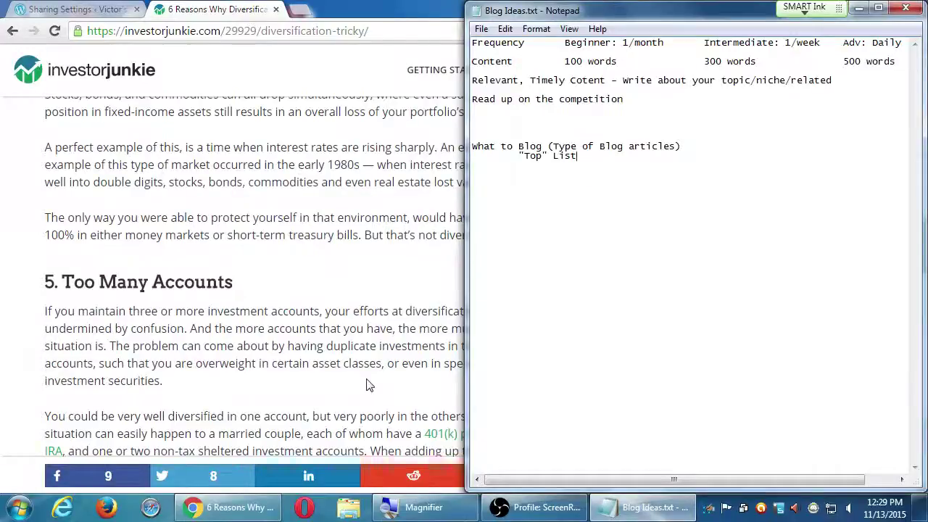
pyautogui.write('- To break up long posts, into bite')
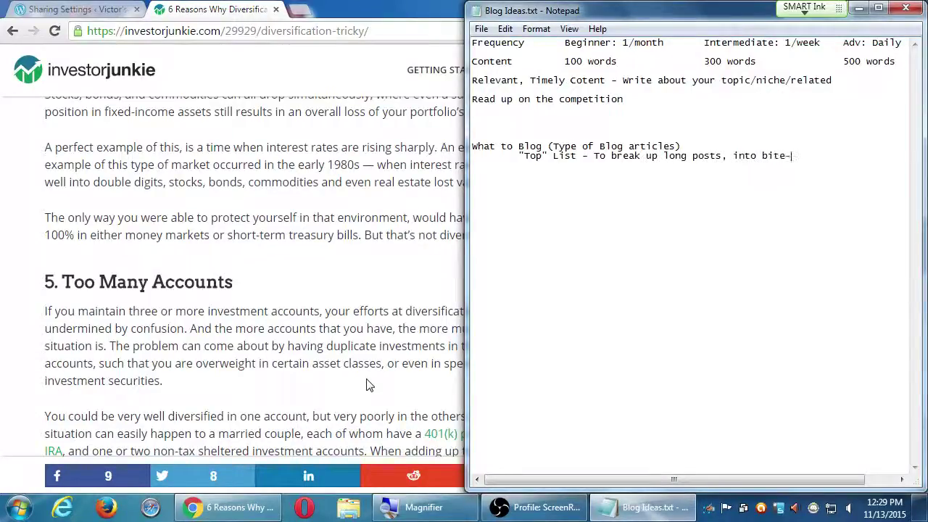
pyautogui.write('-sized pieces')
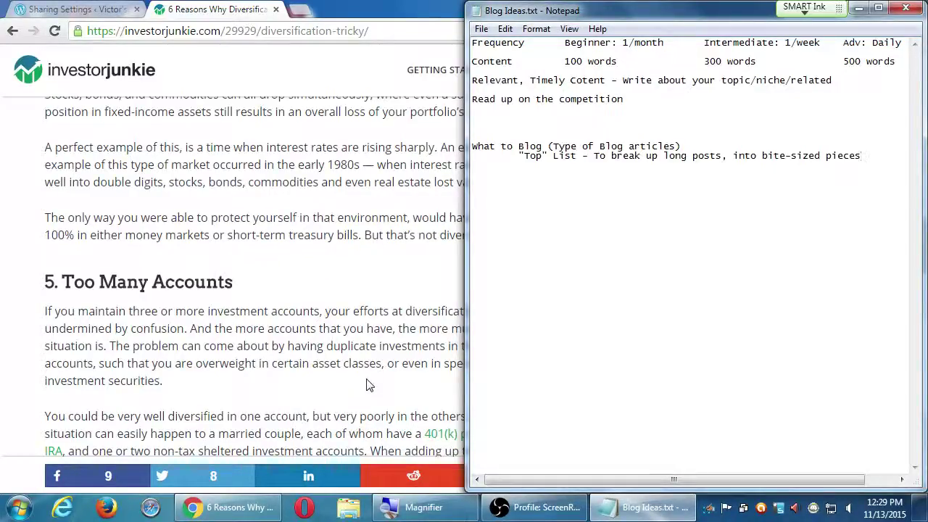
# - Open the suggested '6 Important Things to Consider Before Investing' article and read to its debt section
pyautogui.click(303, 285)
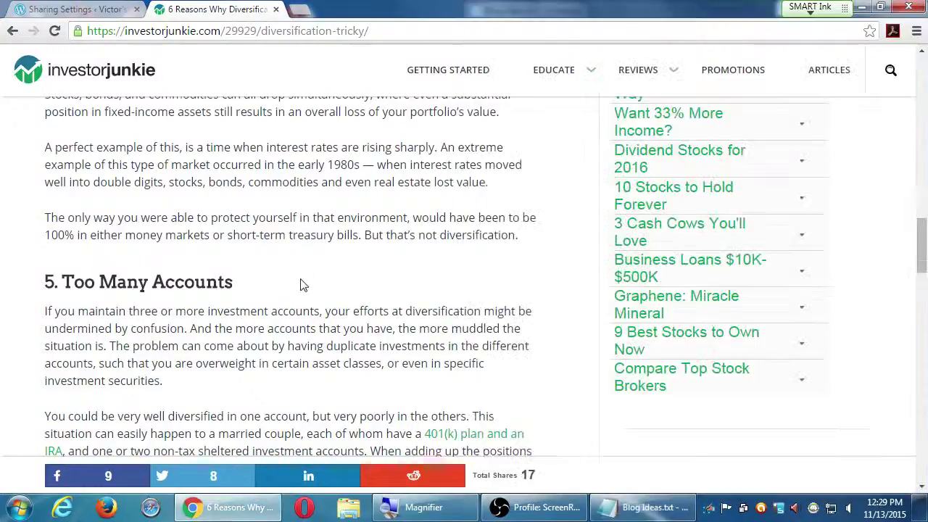
pyautogui.scroll(-8, 303, 285)
pyautogui.scroll(-5, 341, 279)
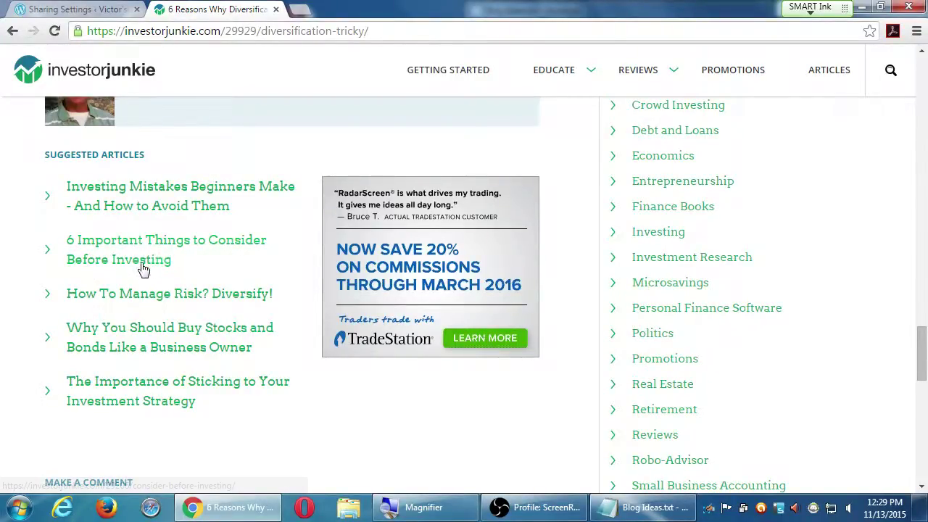
pyautogui.click(75, 263)
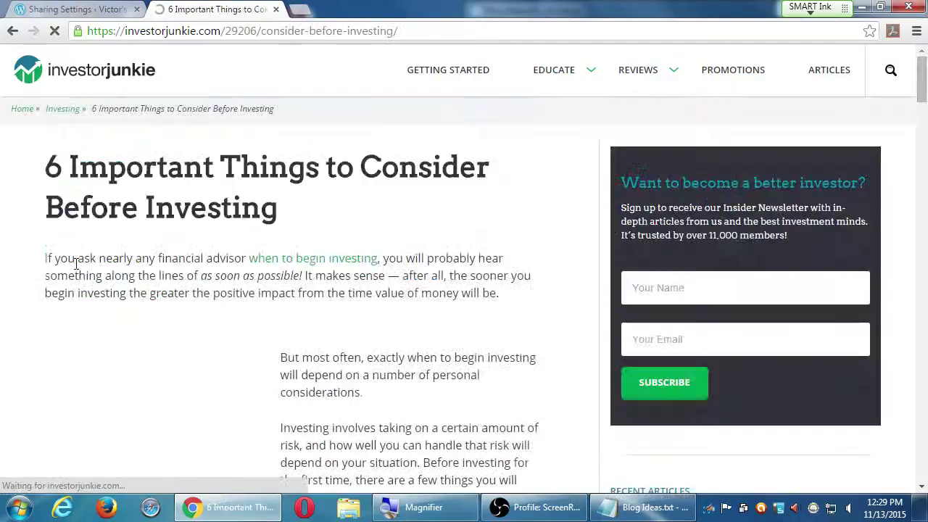
pyautogui.scroll(-3, 269, 279)
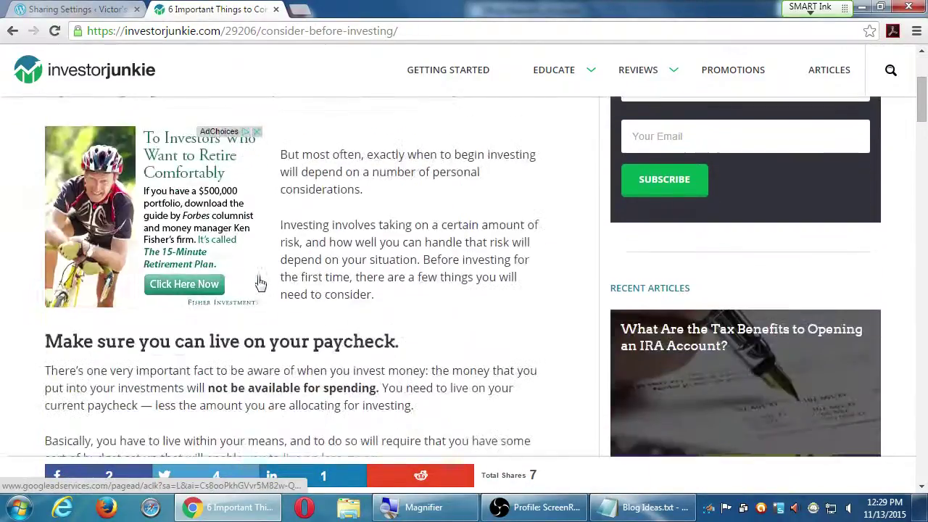
pyautogui.scroll(-1, 270, 279)
pyautogui.scroll(-3, 194, 330)
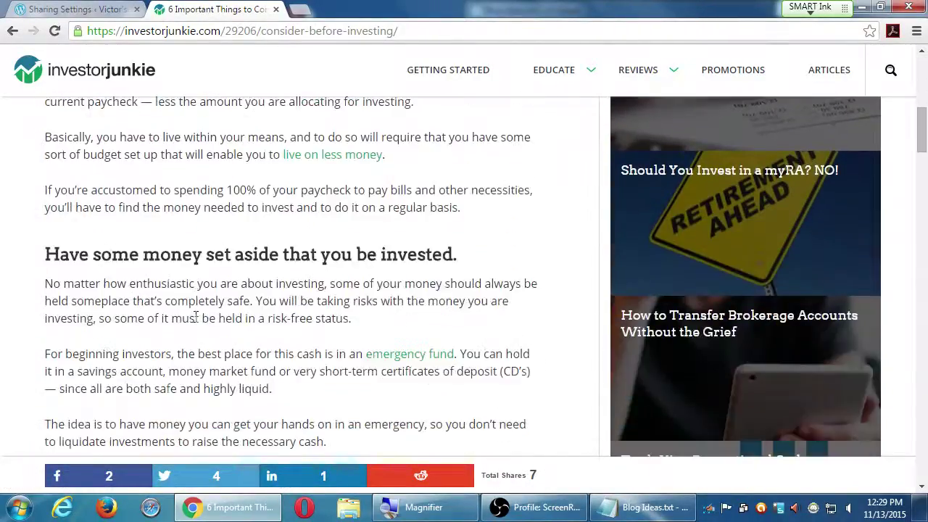
pyautogui.scroll(-5, 236, 310)
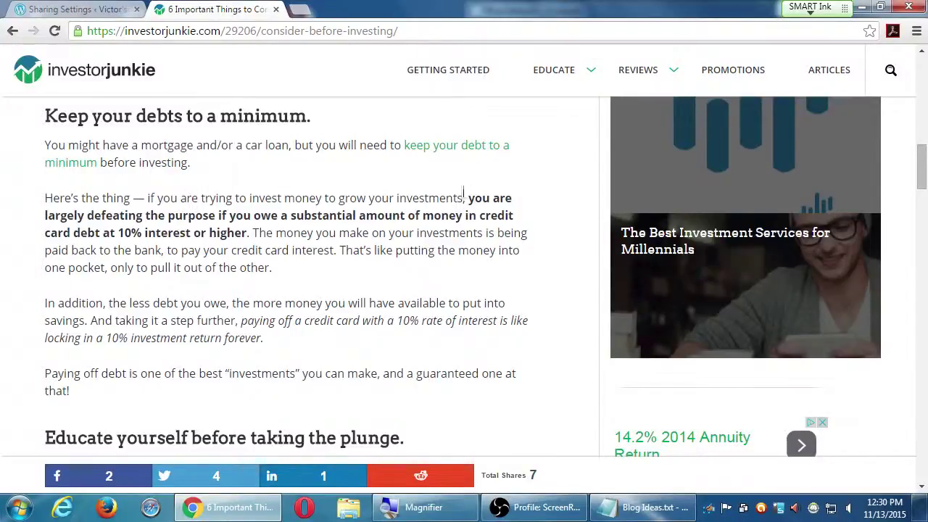
# - Add an indented 'How-to/Tutorials -' line beneath the "Top" List entry
pyautogui.click(637, 513)
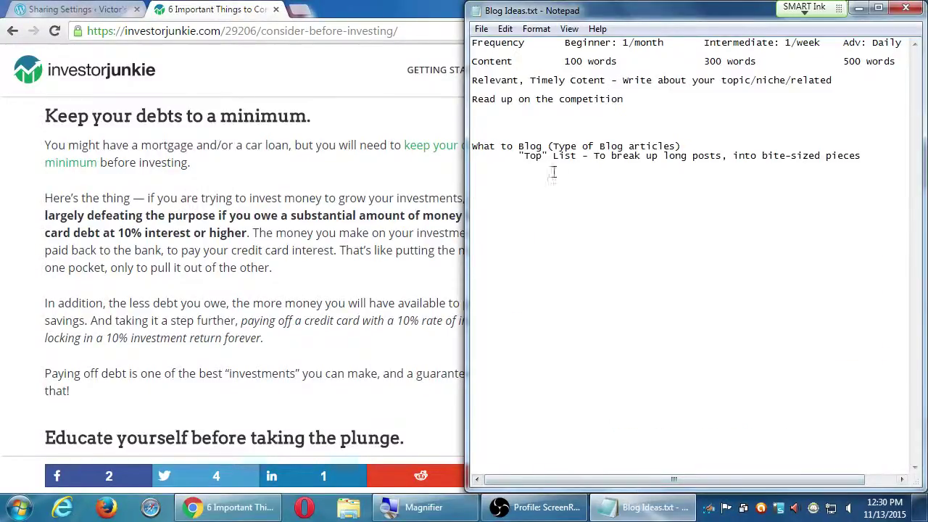
pyautogui.moveTo(520, 156); pyautogui.dragTo(577, 156)
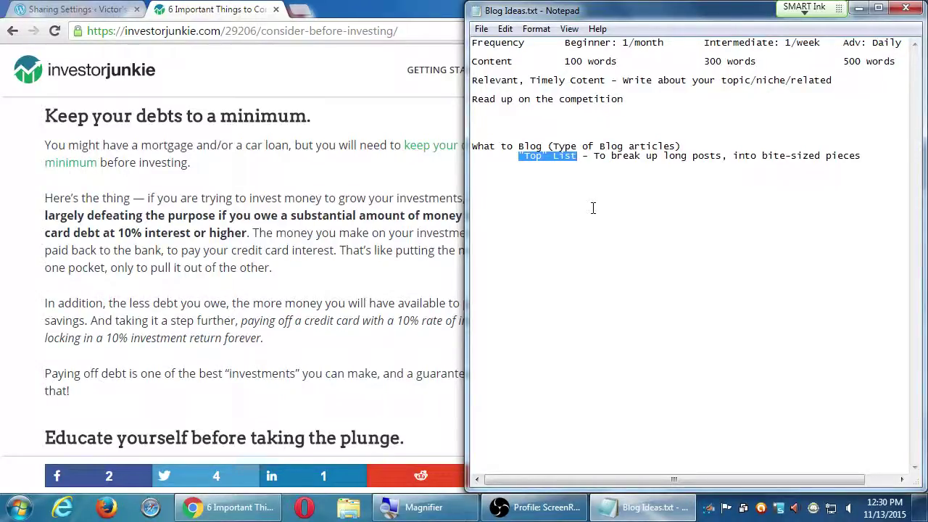
pyautogui.press('Down')
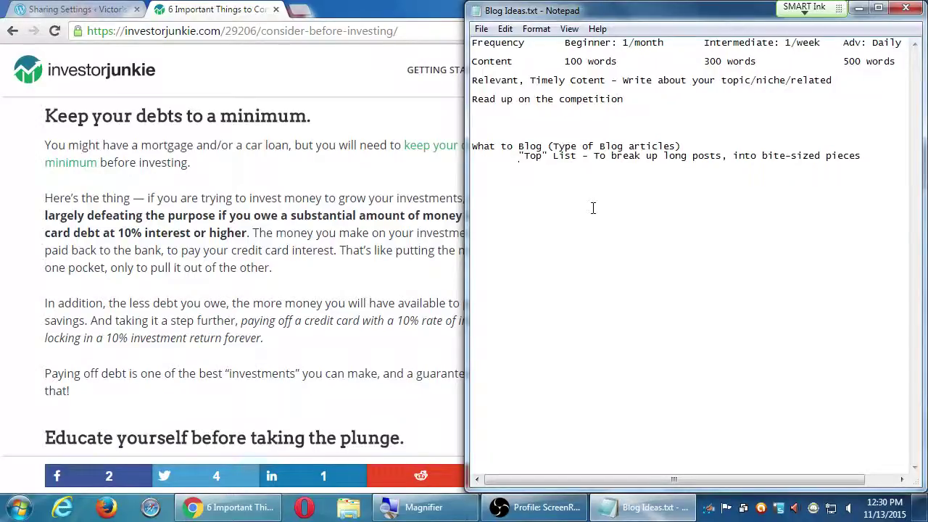
pyautogui.write('How-to-')
pyautogui.press('BackSpace')
pyautogui.write('/Tutorials')
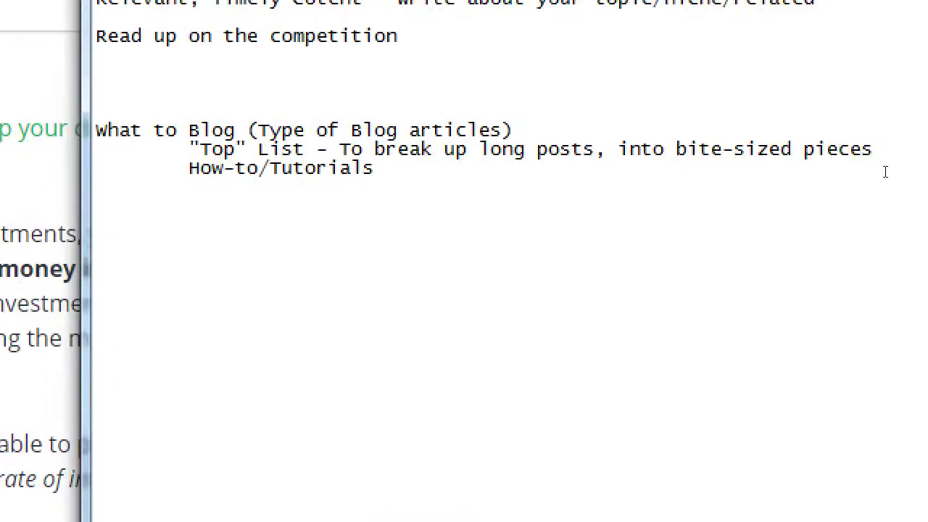
pyautogui.write(' -')
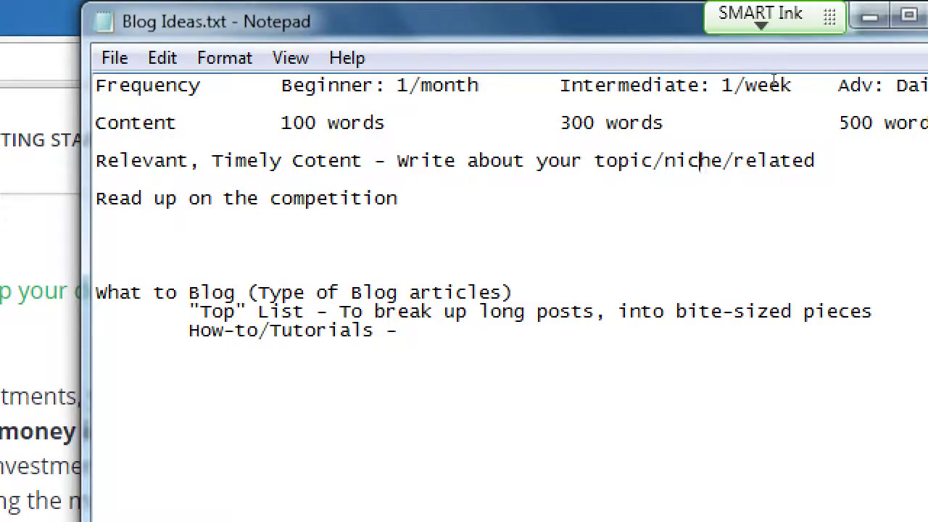
pyautogui.doubleClick(700, 160)
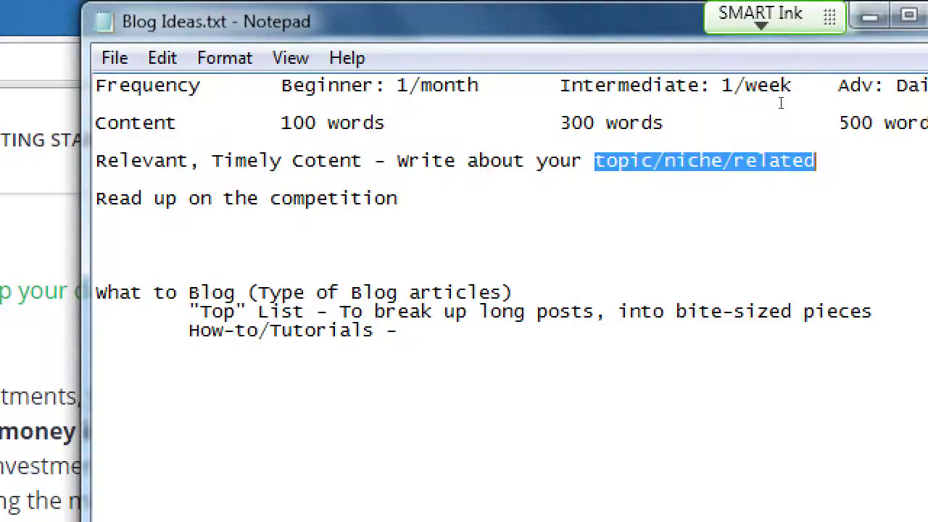
pyautogui.hotkey('ctrl', 'End')
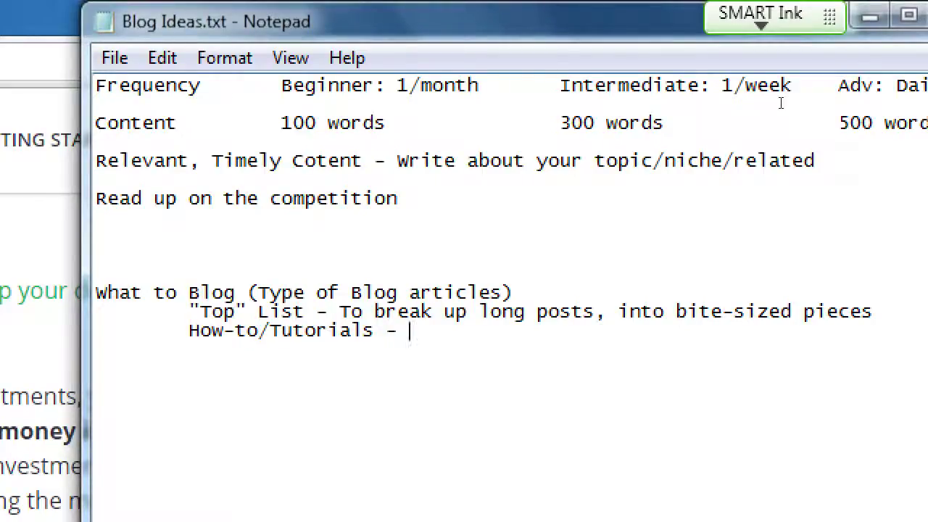
# - Type 'Step by step posts; easily sharable' after the How-to/Tutorials dash
pyautogui.write('Step by ste')
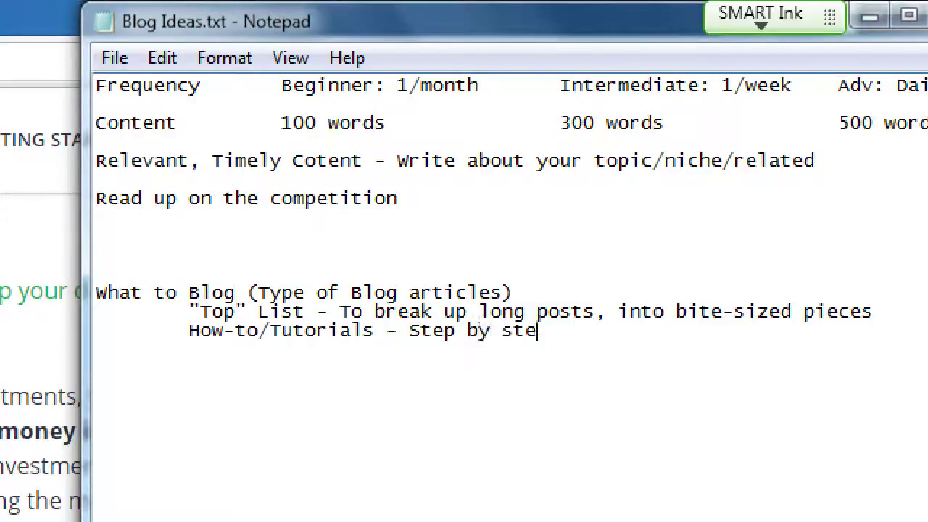
pyautogui.write('p pos')
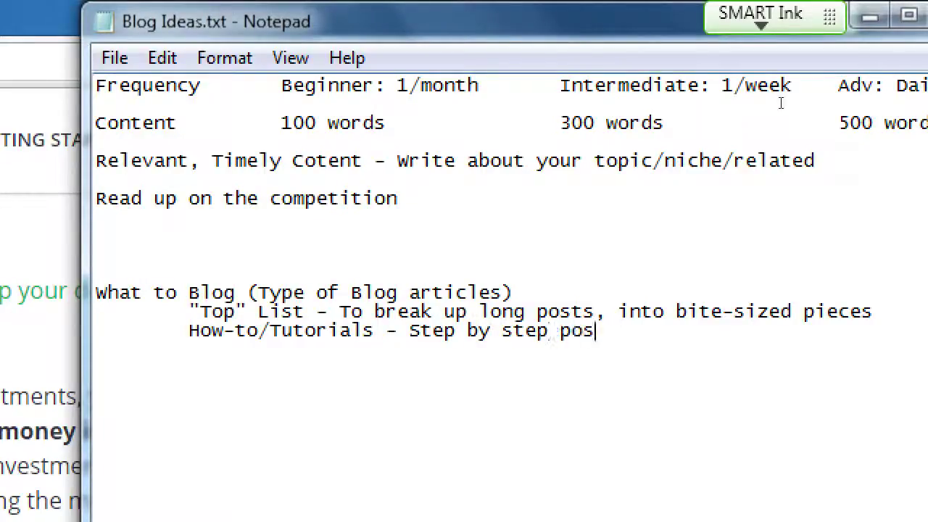
pyautogui.write('ts; easily')
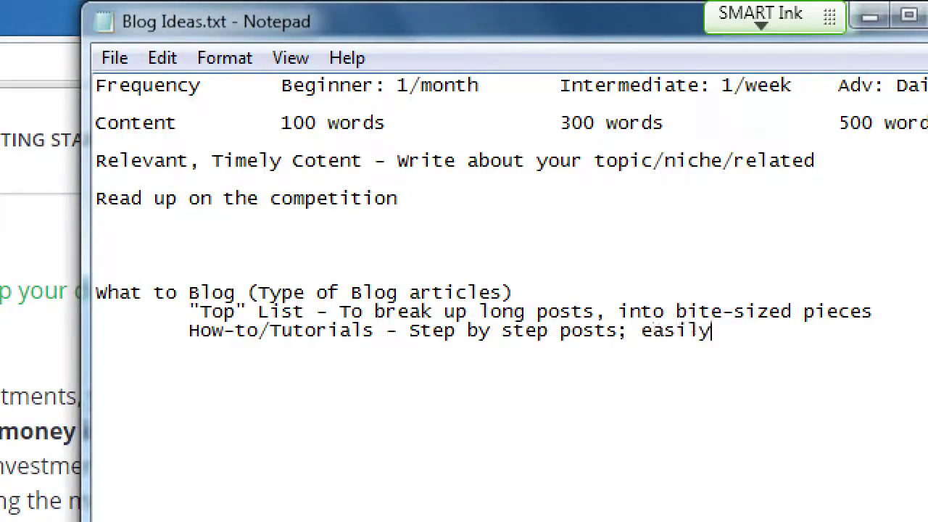
pyautogui.write(' sharable')
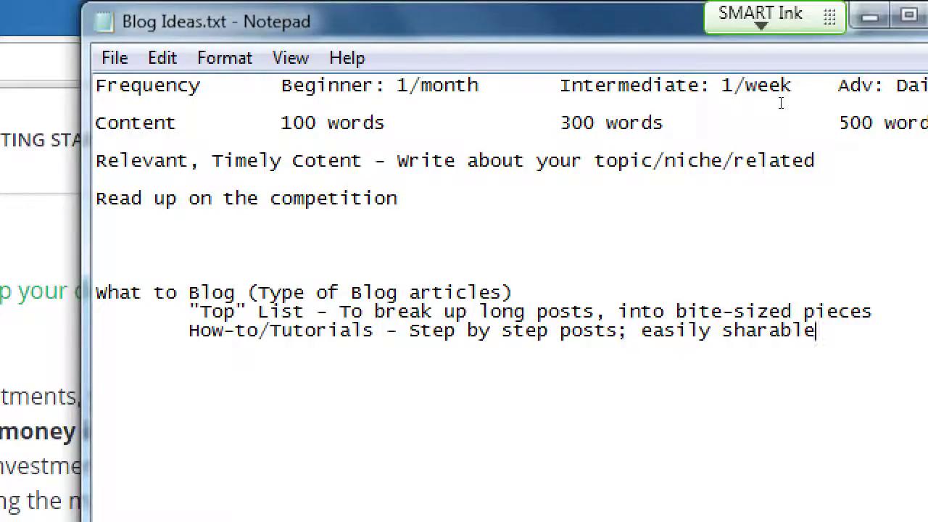
# - Add the indented item 'About - Behind the scenes; the history of the product; educating'
pyautogui.press('Return')
pyautogui.press('Tab')
pyautogui.write('About')
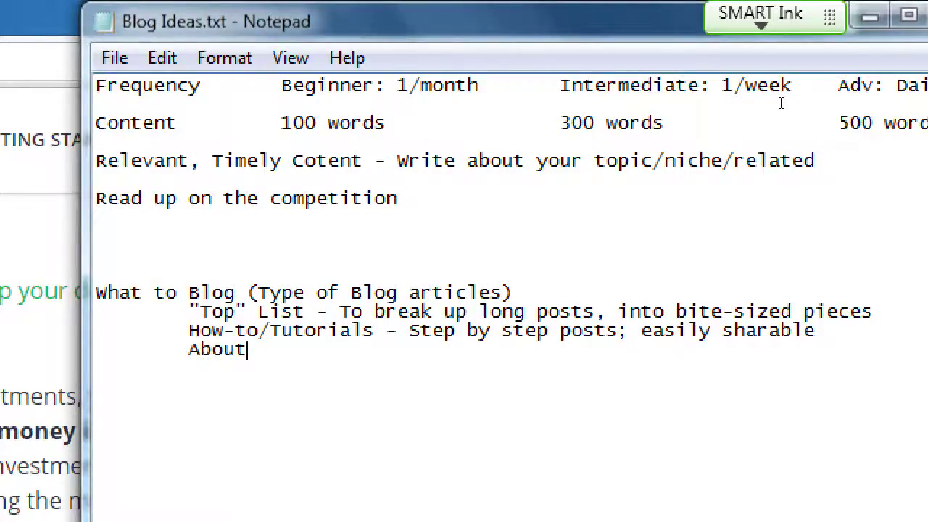
pyautogui.write(' -')
pyautogui.write('Behi')
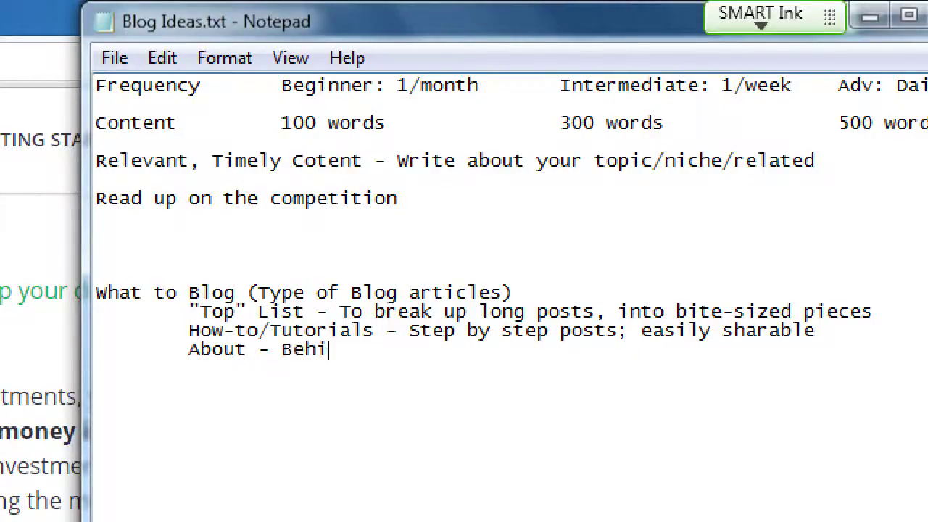
pyautogui.write('nd the scenes; ')
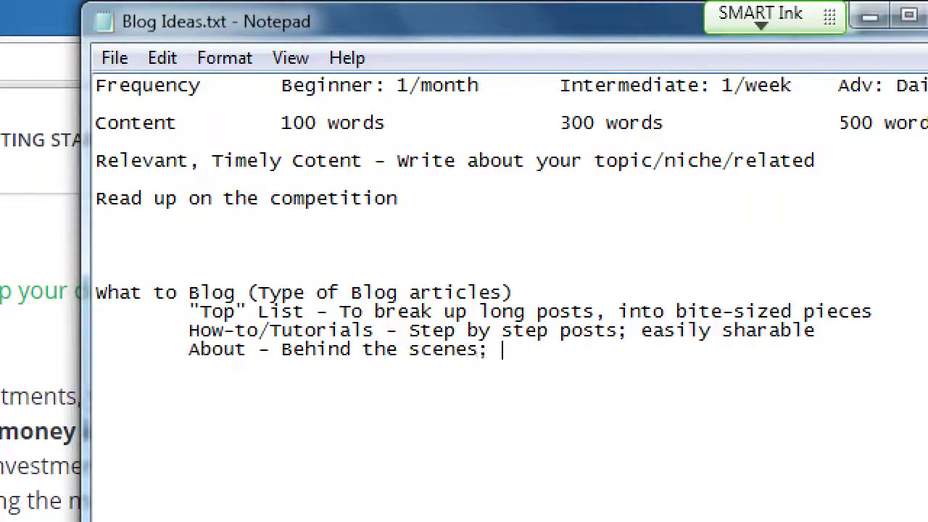
pyautogui.write('the history')
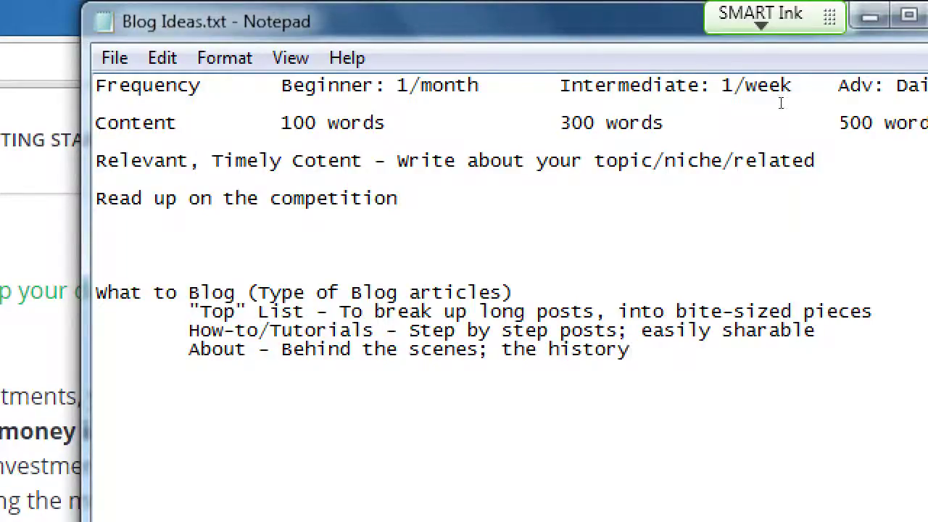
pyautogui.write(' of the prodc')
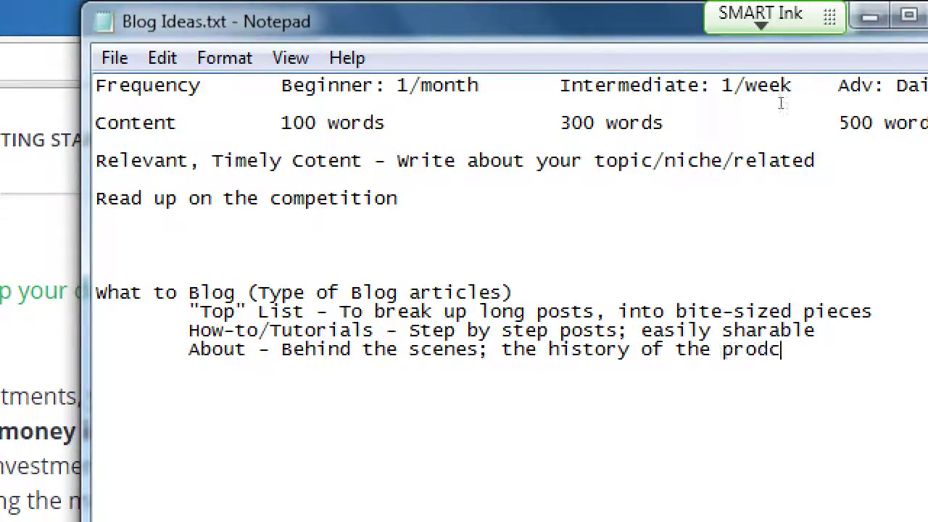
pyautogui.press('BackSpace')
pyautogui.write('uct')
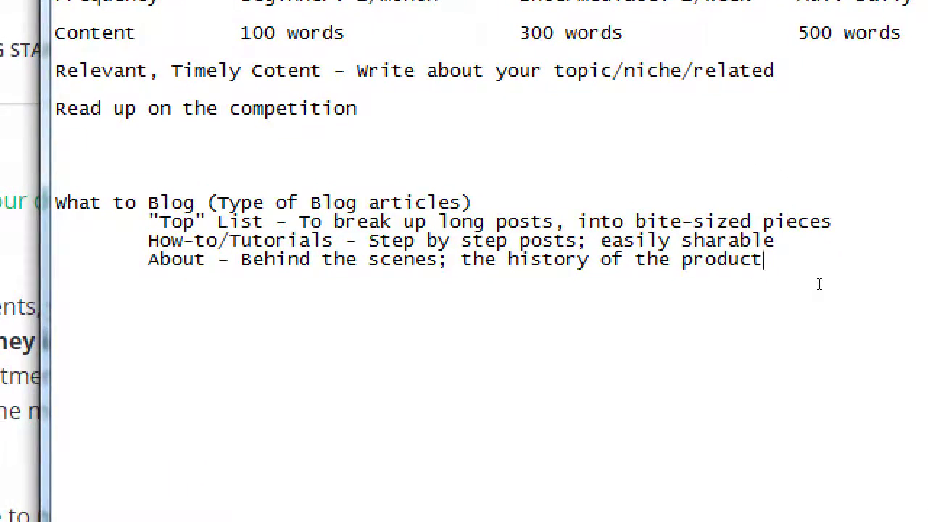
pyautogui.write('; educating')
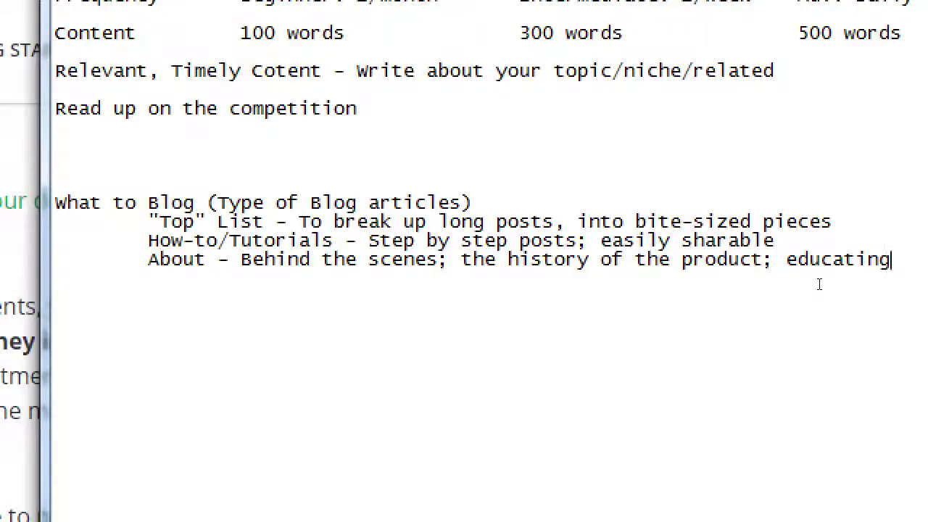
# - Snap the InvestorJunkie article to the left half beside Notepad and start a line under About
pyautogui.press('super+minus')
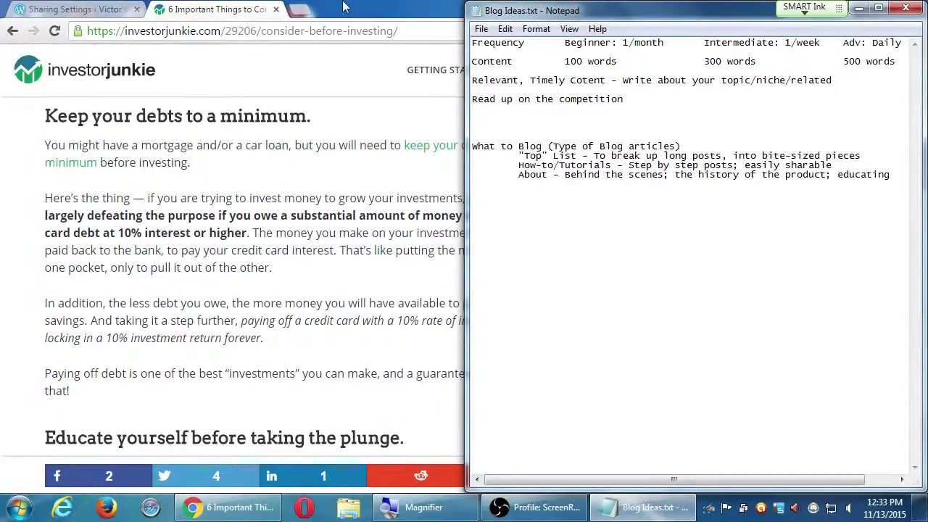
pyautogui.hotkey('alt', 'Tab')
pyautogui.press('super+Left')
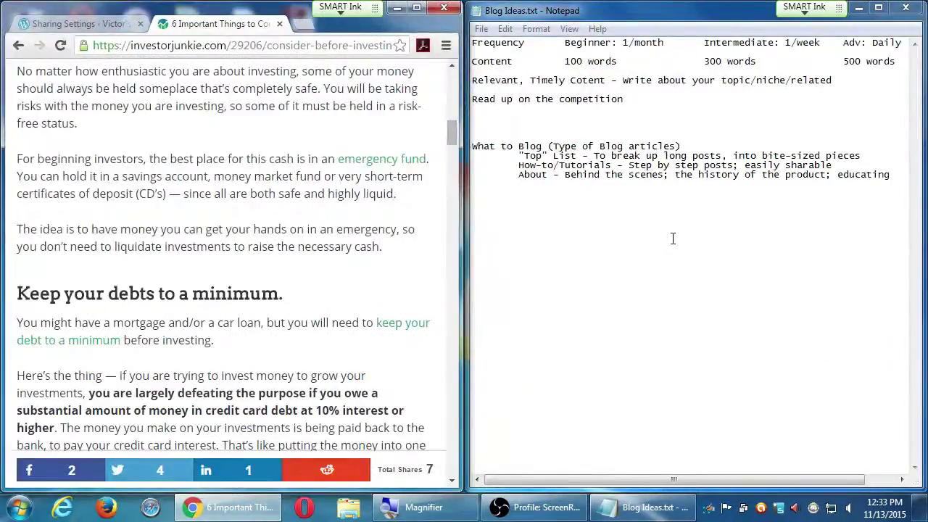
pyautogui.click(673, 238)
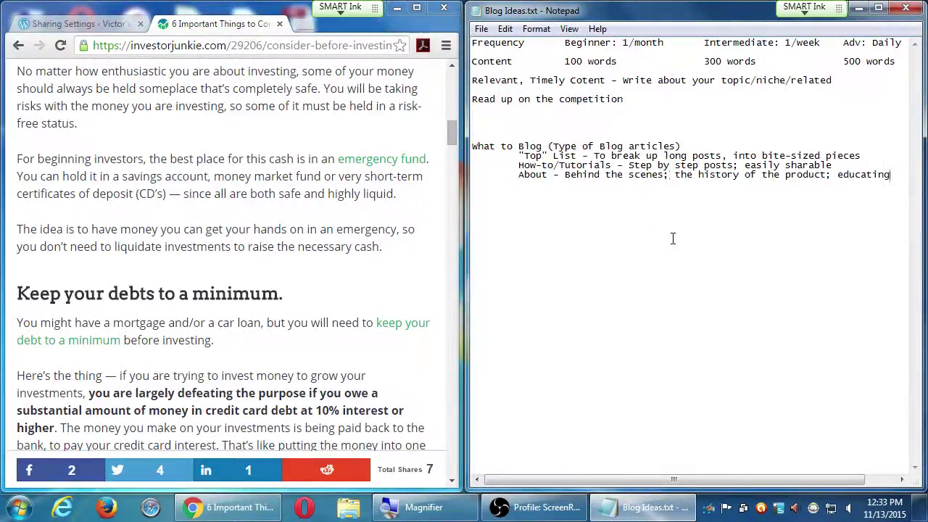
pyautogui.press('Return')
# - Type the indented entry 'Series - Long-form, on-topic series of posts' under About
pyautogui.press('super+plus')
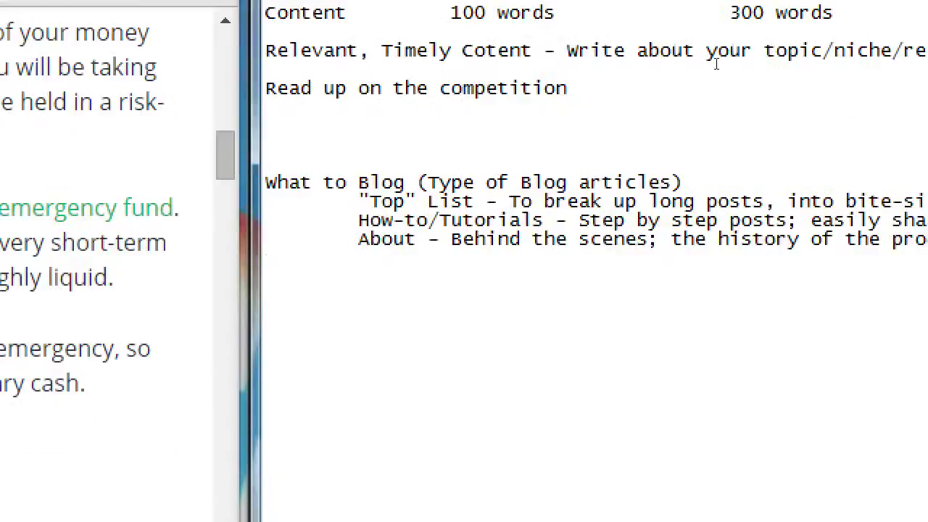
pyautogui.write('Series')
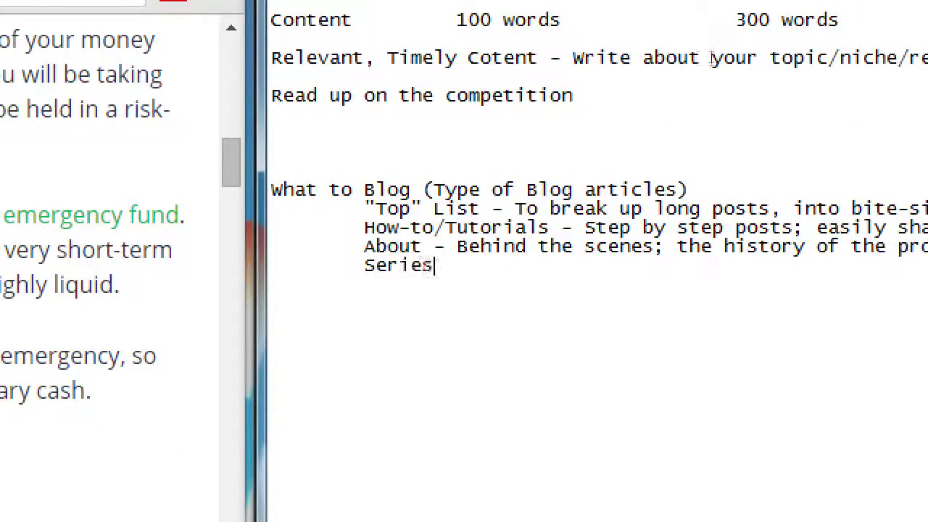
pyautogui.write(' -')
pyautogui.write('On')
pyautogui.press('BackSpace')
pyautogui.press('BackSpace')
pyautogui.write('Long')
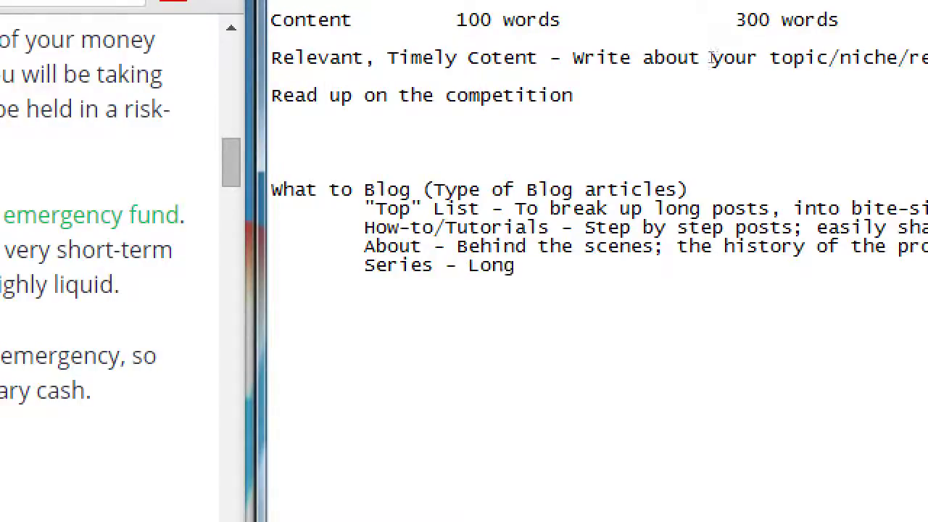
pyautogui.write('-form')
pyautogui.press('BackSpace')
pyautogui.write(', i')
pyautogui.press('BackSpace')
pyautogui.write('on-topic series')
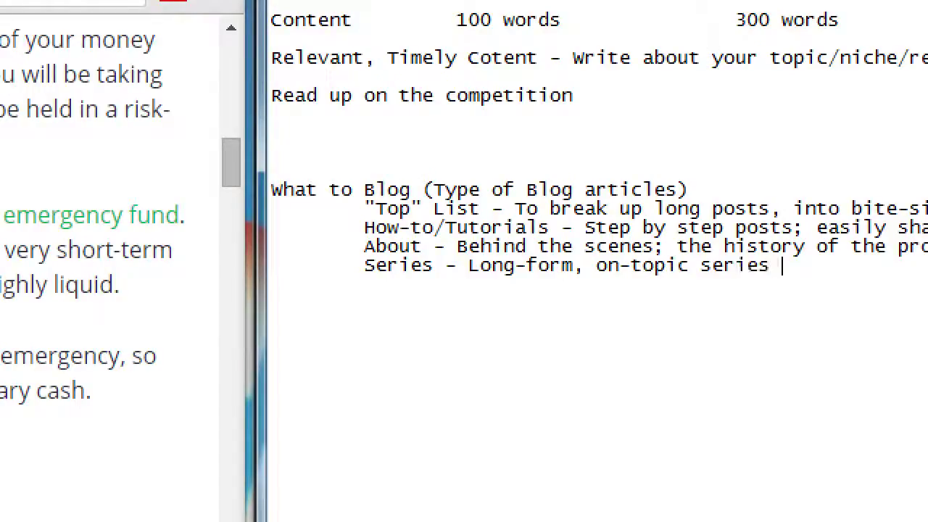
pyautogui.write('of posts')
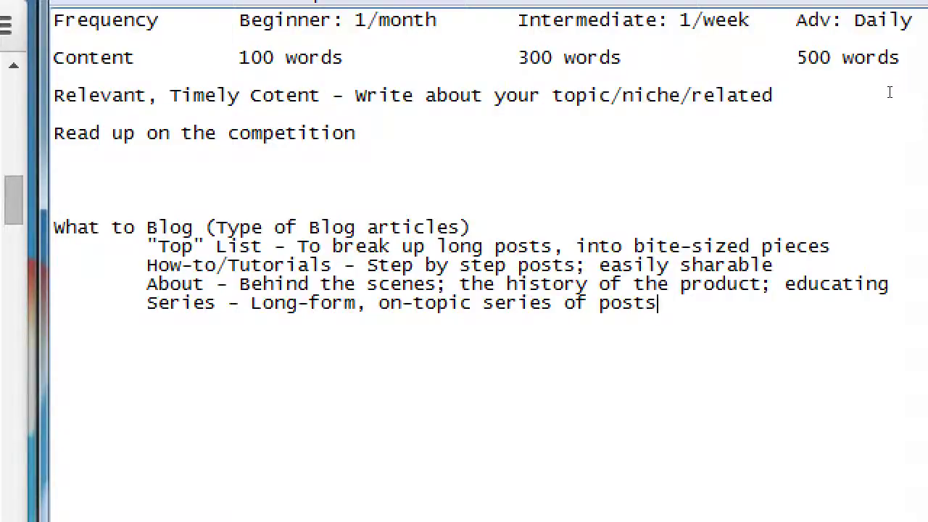
# - Append '; to get return readers' to the end of the Series line
pyautogui.write('; to get ret')
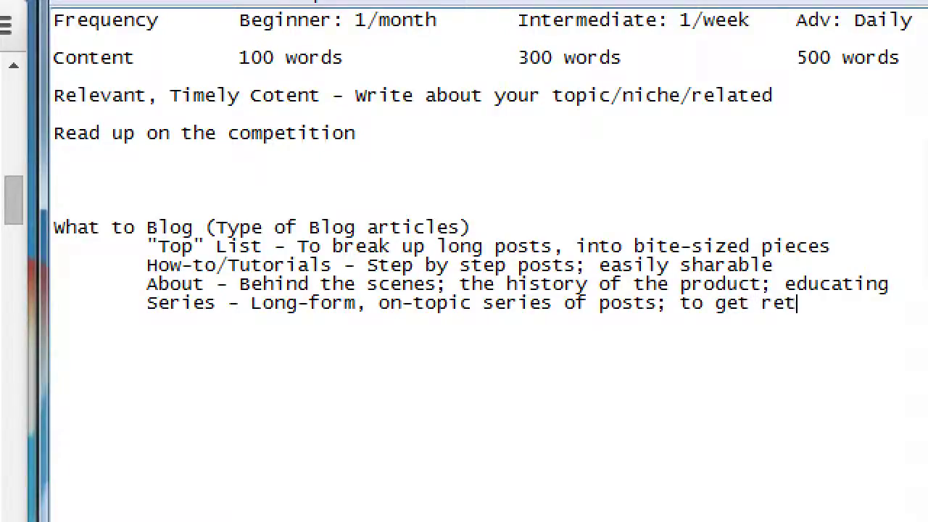
pyautogui.write('urn readers')
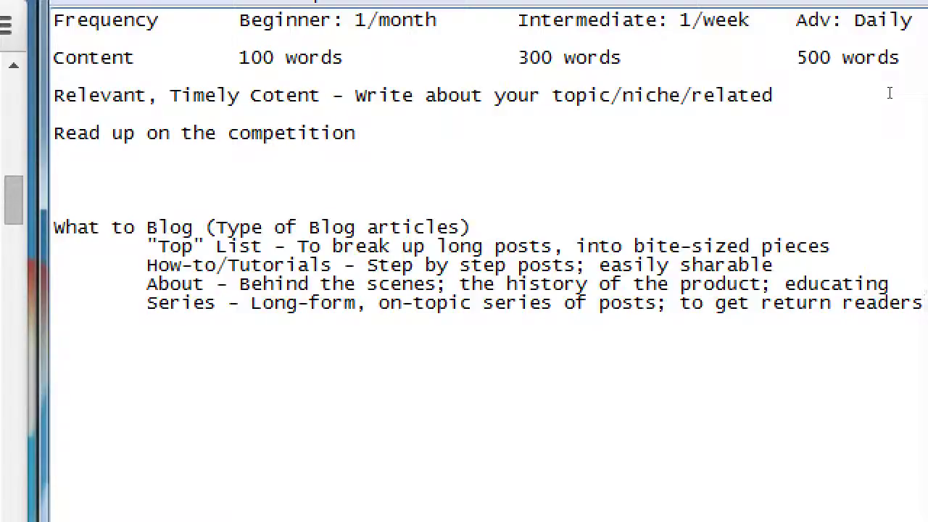
# - Insert a blank line above 'Relevant, Timely Cotent' and type 'The more ORIGINAL content, the more betterer.'
pyautogui.press('Up')
pyautogui.press('Up')
pyautogui.press('Up')
pyautogui.press('Up')
pyautogui.press('Up')
pyautogui.press('Up')
pyautogui.press('Up')
pyautogui.press('Up')
pyautogui.press('Up')
pyautogui.press('Up')
pyautogui.press('Up')
pyautogui.press('Up')
pyautogui.press('Return')
pyautogui.press('Return')
pyautogui.press('Return')
pyautogui.press('Up')
pyautogui.press('Up')
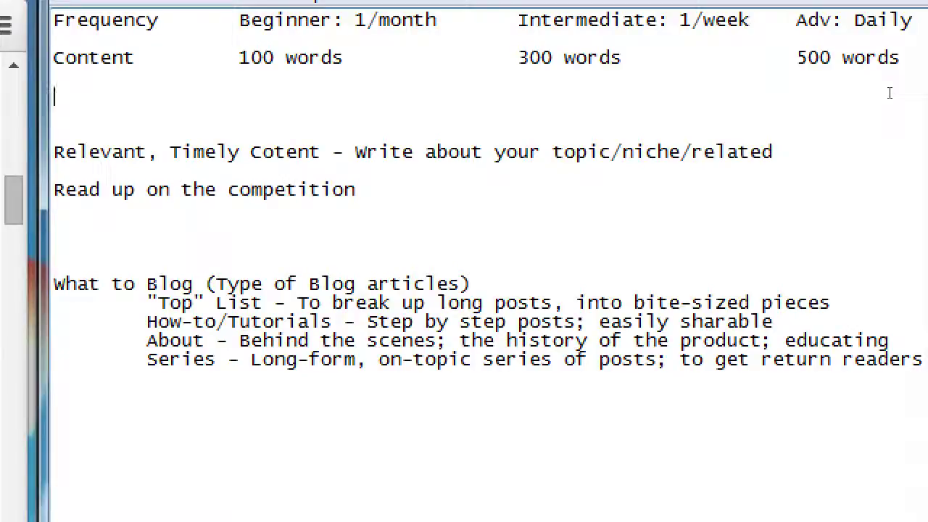
pyautogui.write('The more ori')
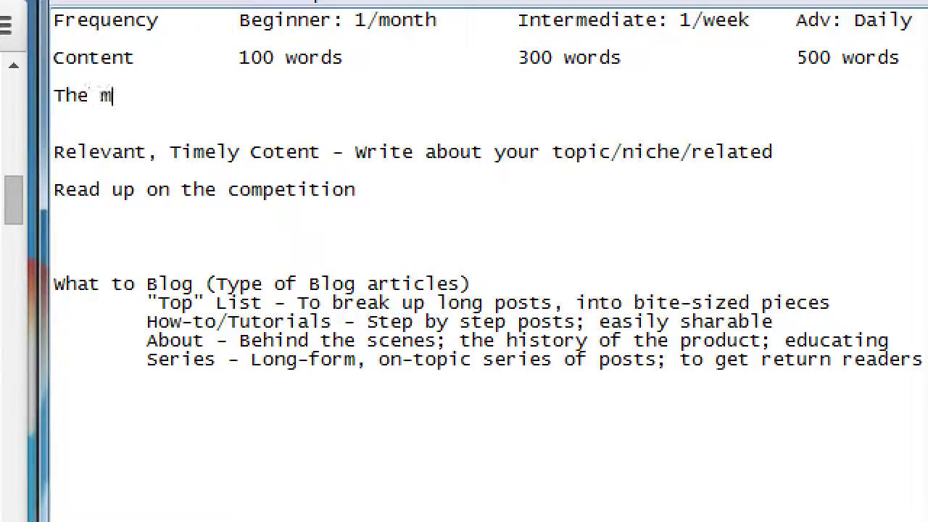
pyautogui.press('BackSpace')
pyautogui.press('BackSpace')
pyautogui.press('BackSpace')
pyautogui.write('ORIGINAL C')
pyautogui.press('BackSpace')
pyautogui.write('content, the more be')
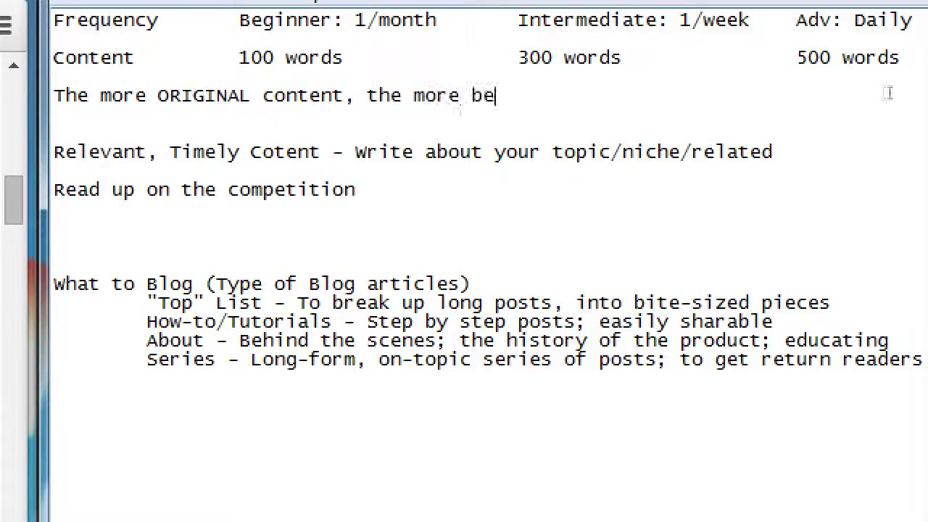
pyautogui.write('tterer.')
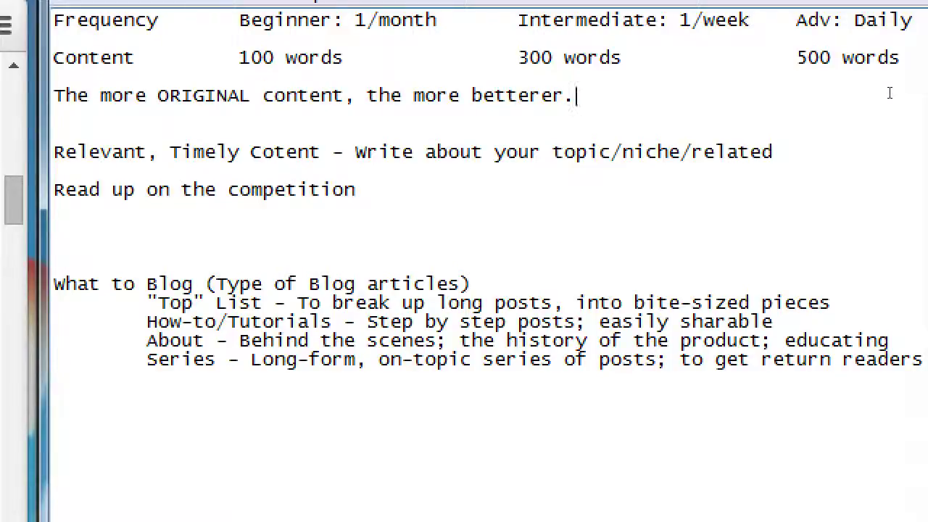
# - Add the line 'If you use other content, at least link back' below the betterer sentence
pyautogui.press('Return')
pyautogui.press('Return')
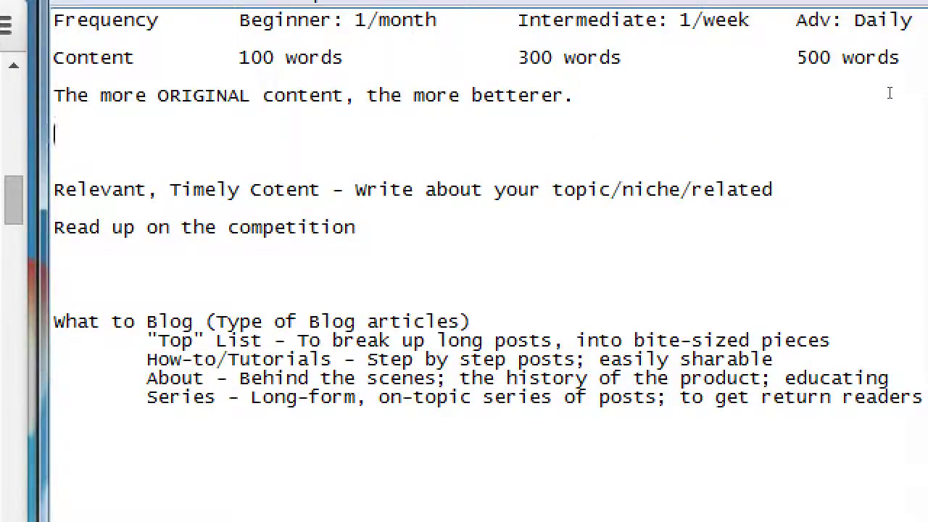
pyautogui.write('If you ')
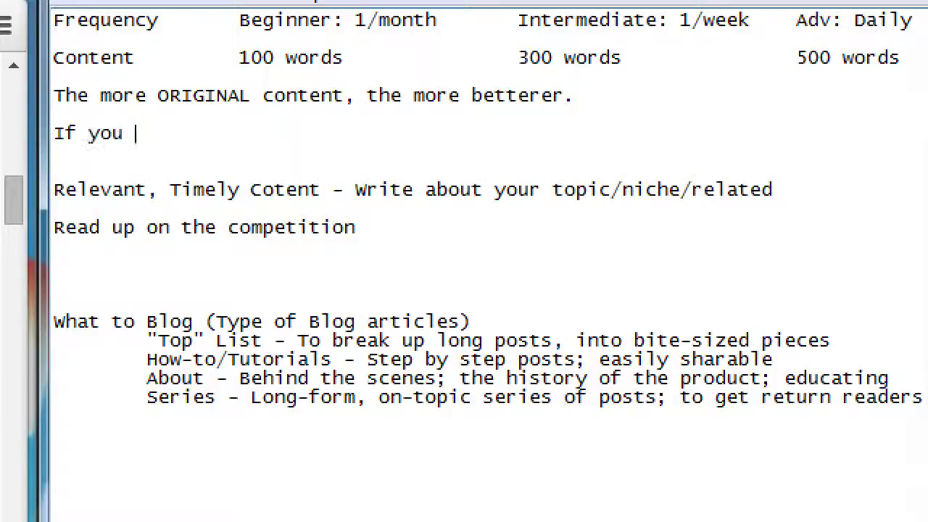
pyautogui.write('use other conten')
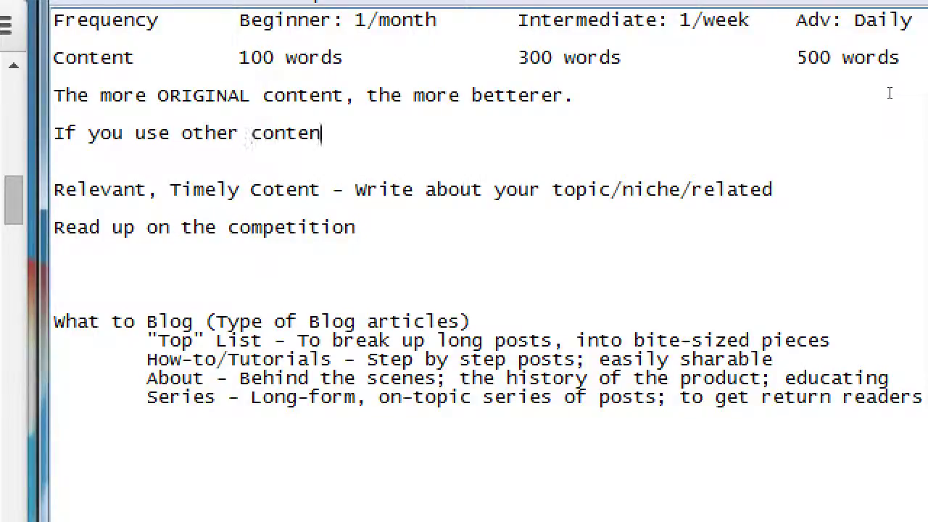
pyautogui.write('t, at list')
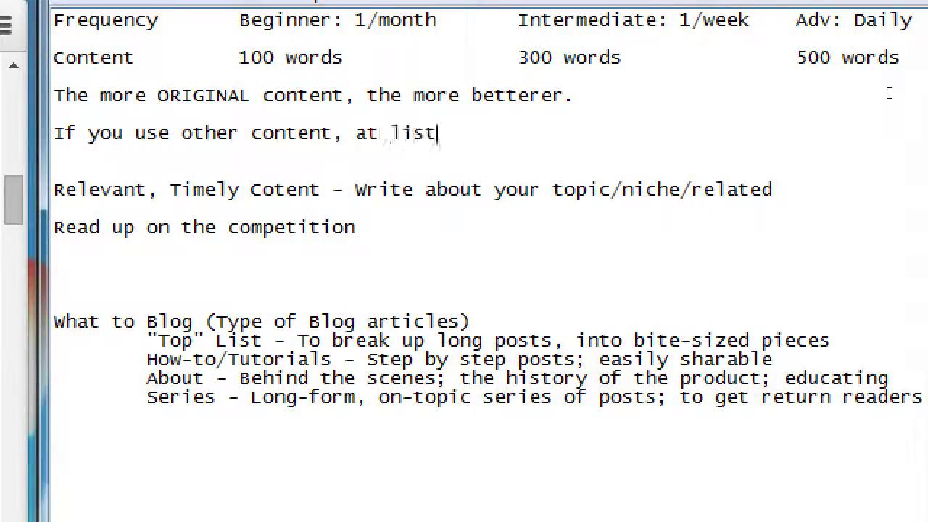
pyautogui.press('BackSpace')
pyautogui.press('BackSpace')
pyautogui.press('BackSpace')
pyautogui.write('east link ba')
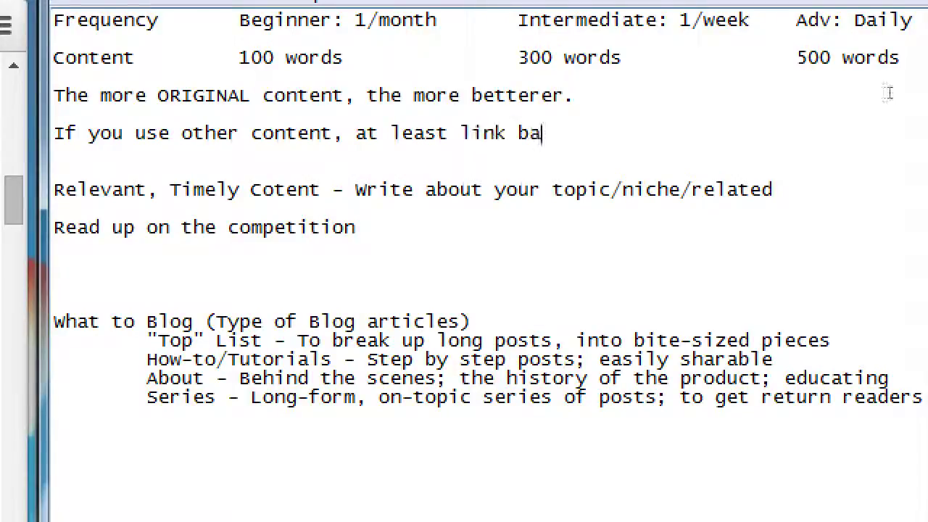
pyautogui.write('ck')
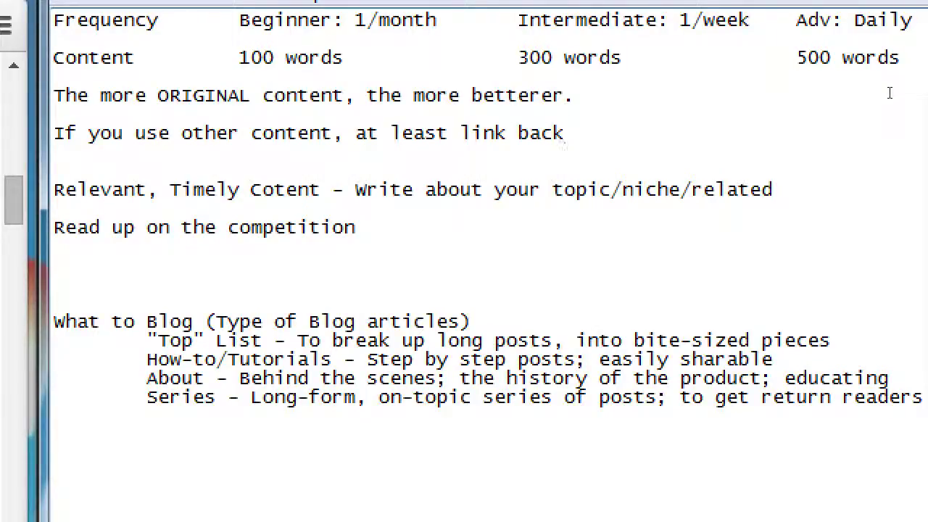
pyautogui.hotkey('shift', 'F10')
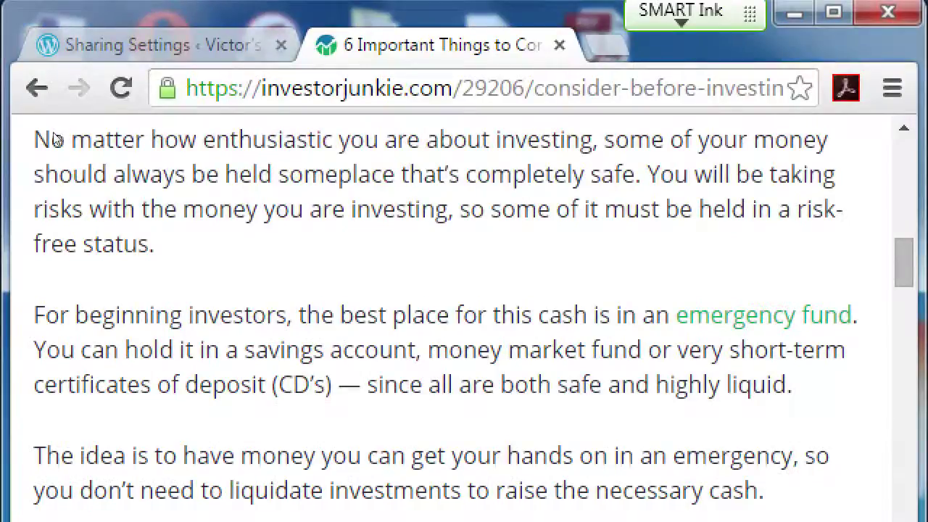
# - View the investing article's HTML source, then return to the Blog Ideas notes
pyautogui.hotkey('ctrl', 'u')
pyautogui.press('super+minus')
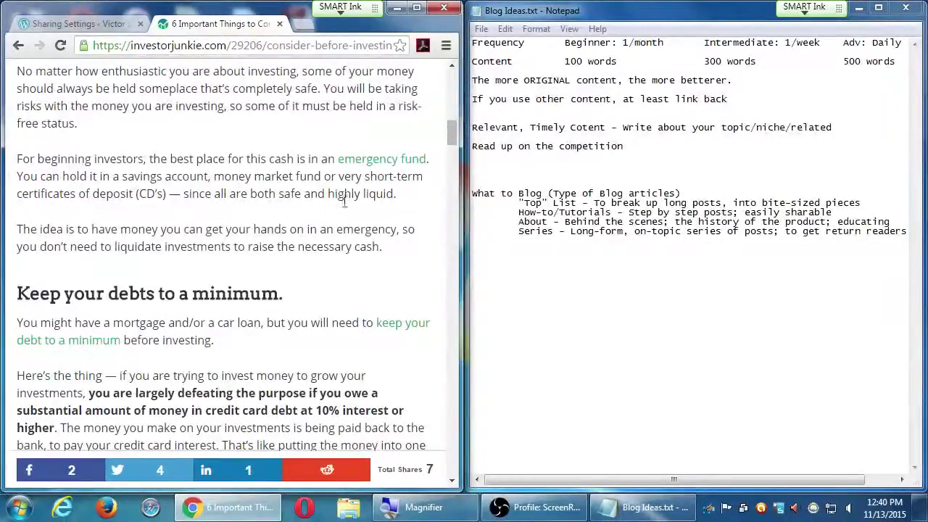
pyautogui.click(521, 283)
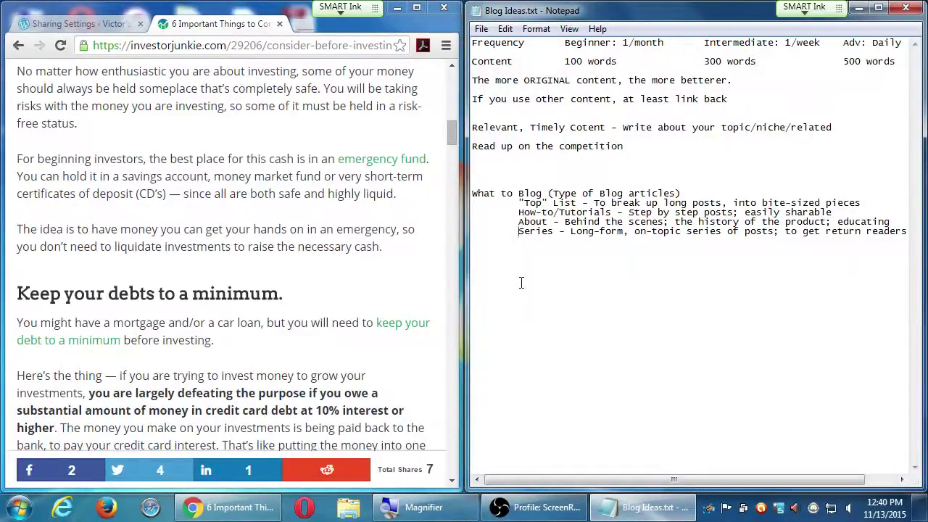
# - Delete the empty line above the 'What to Blog' heading in the notes
pyautogui.scroll(-3, 136, 286)
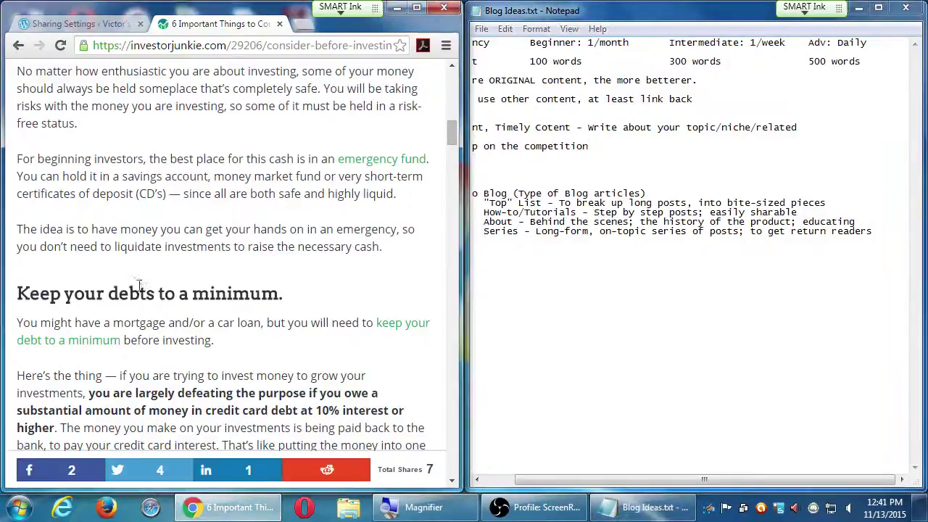
pyautogui.scroll(-20, 136, 287)
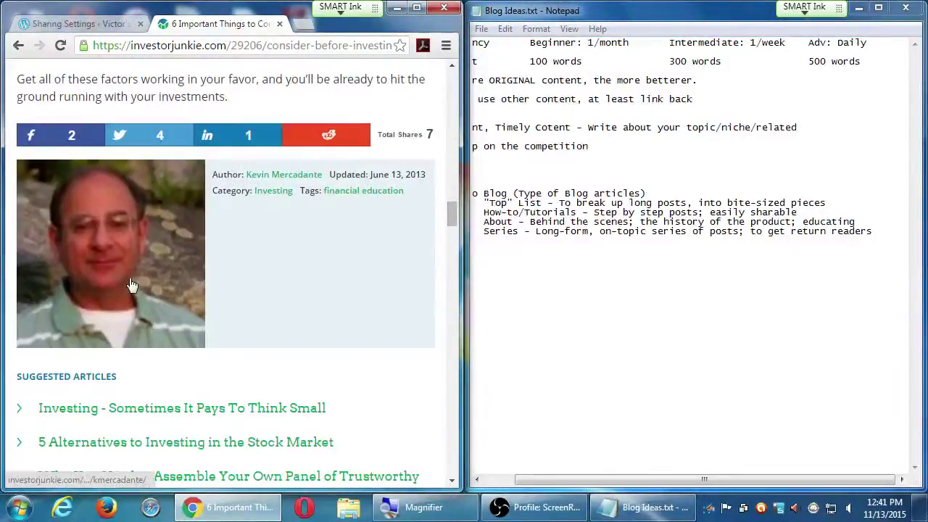
pyautogui.scroll(15, 131, 285)
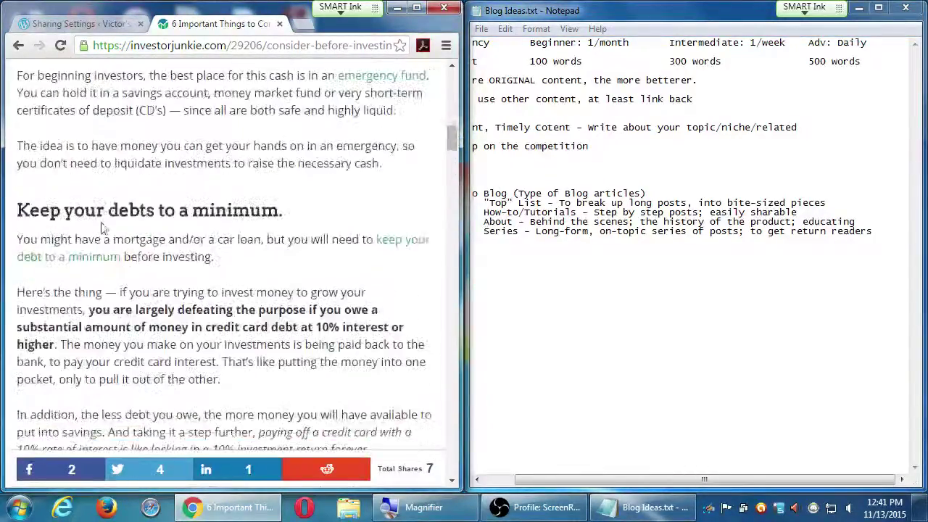
pyautogui.scroll(10, 102, 228)
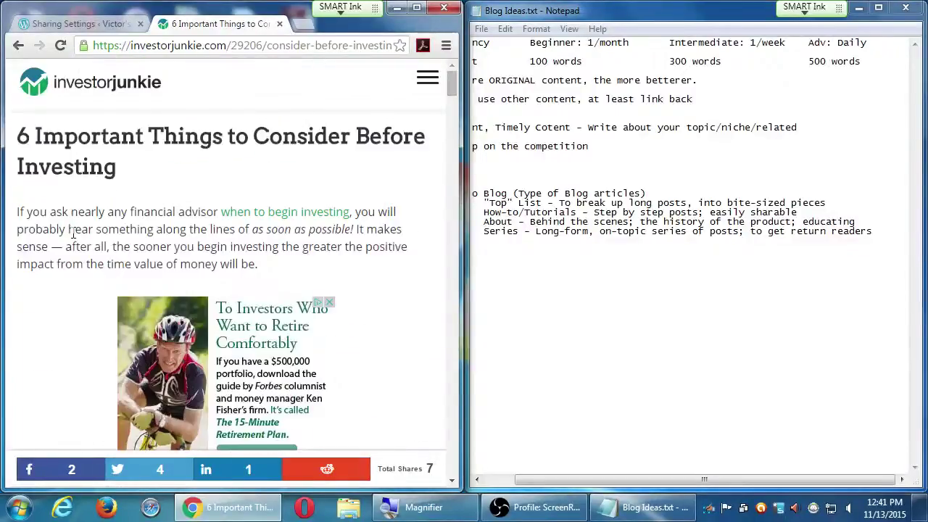
pyautogui.scroll(-12, 72, 233)
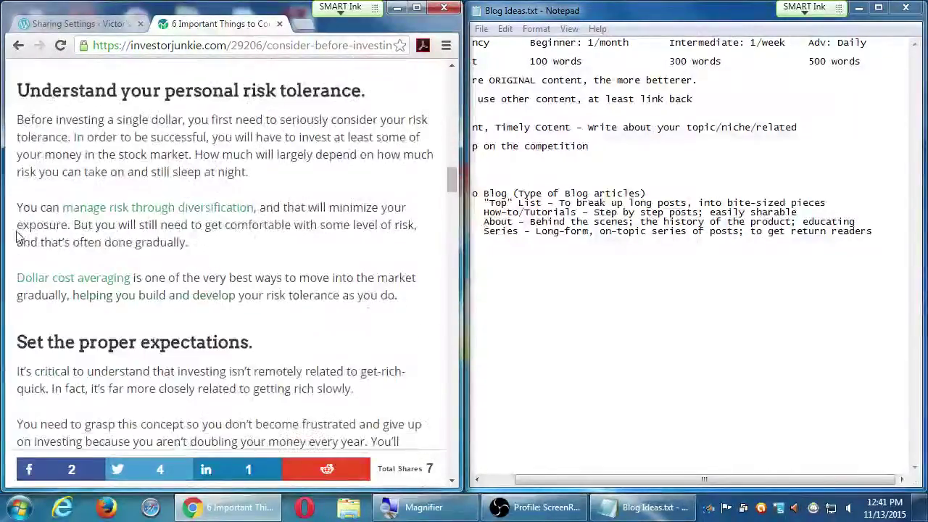
pyautogui.scroll(-15, 21, 235)
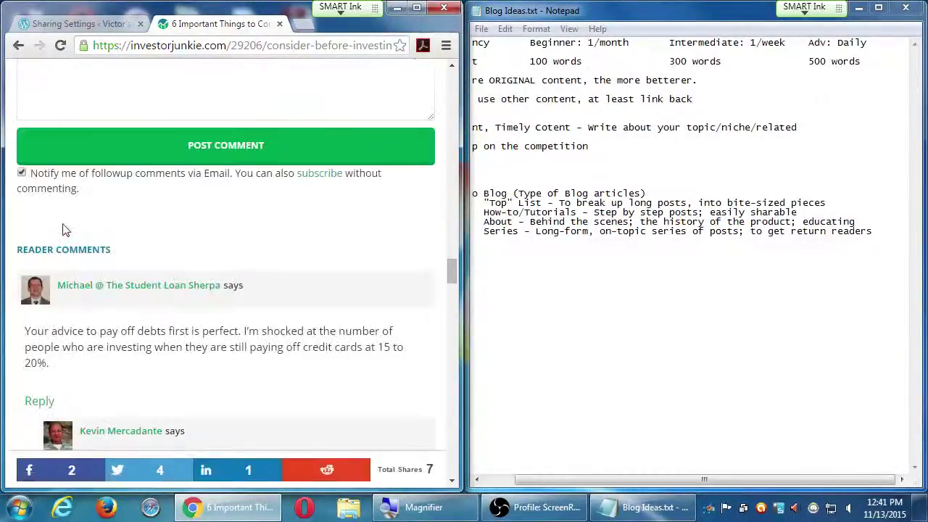
pyautogui.scroll(-2, 63, 230)
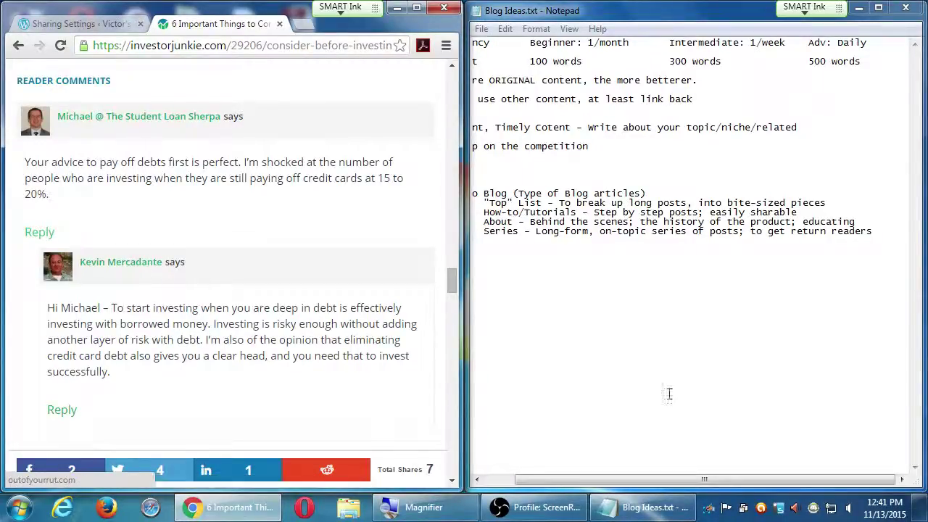
pyautogui.click(504, 479)
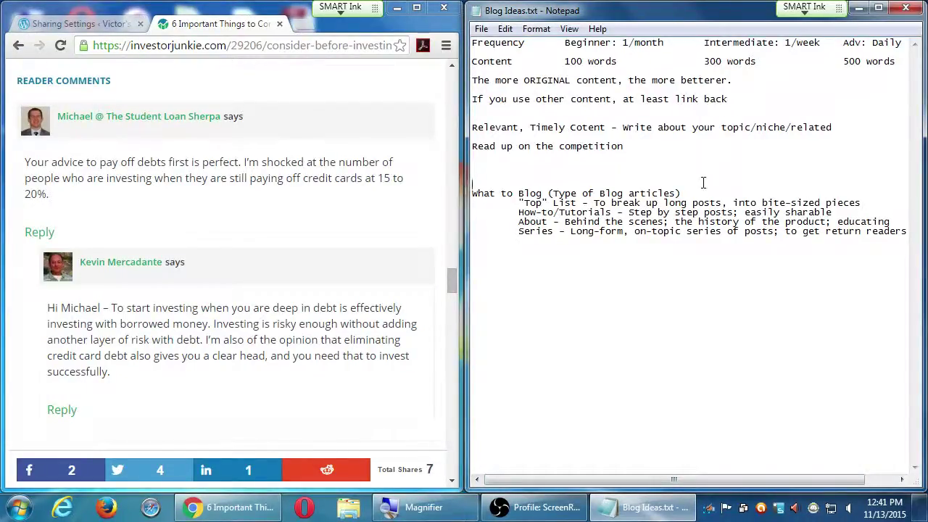
pyautogui.press('BackSpace')
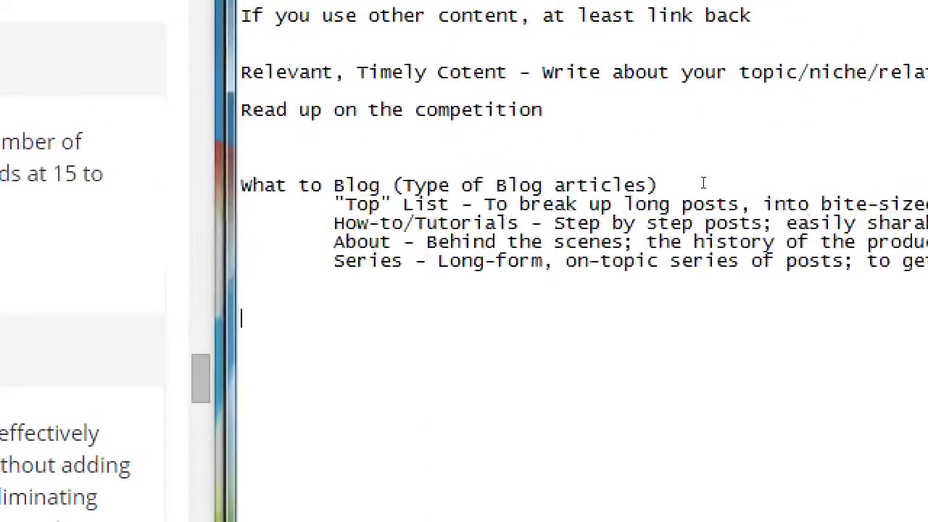
# - Type Link back, Backlink, Inboudn Link and Incoming Link on separate lines under the link-back tip
pyautogui.click(679, 66)
pyautogui.press('Down')
pyautogui.press('Down')
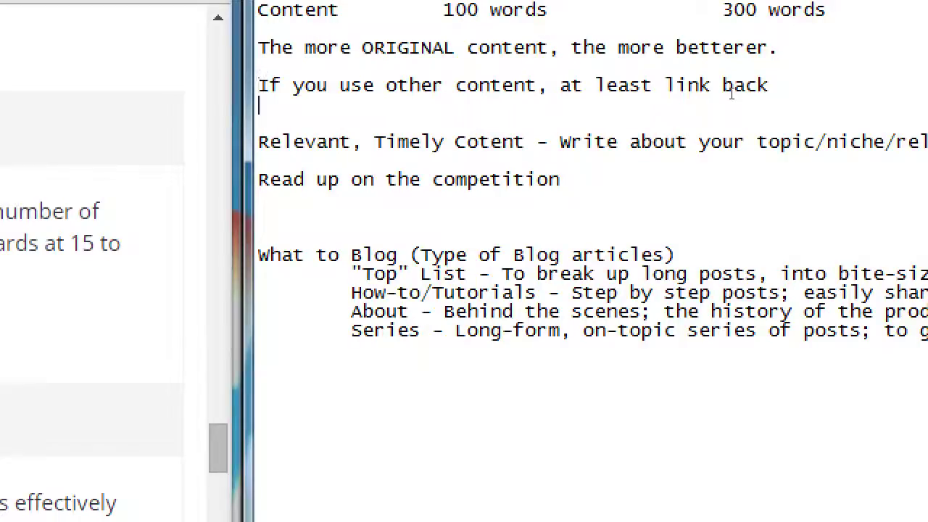
pyautogui.write('Link back')
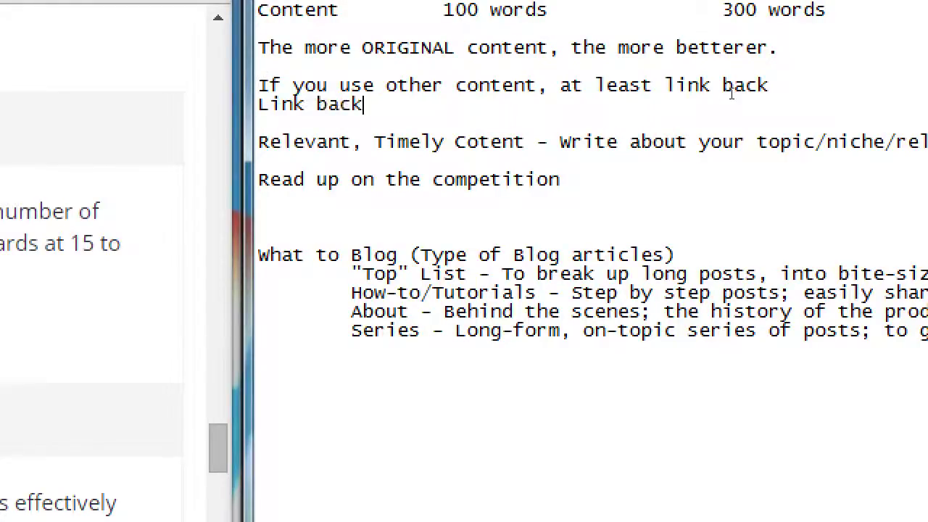
pyautogui.press('Return')
pyautogui.write('Backl')
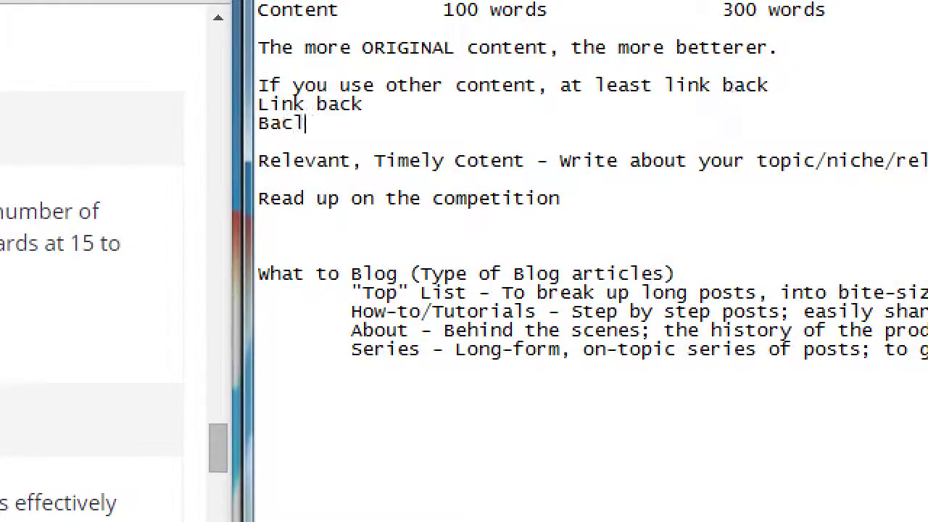
pyautogui.press('BackSpace')
pyautogui.write('klink')
pyautogui.press('Return')
pyautogui.write('Inboudn Link')
pyautogui.press('Return')
pyautogui.write('Incoming Link')
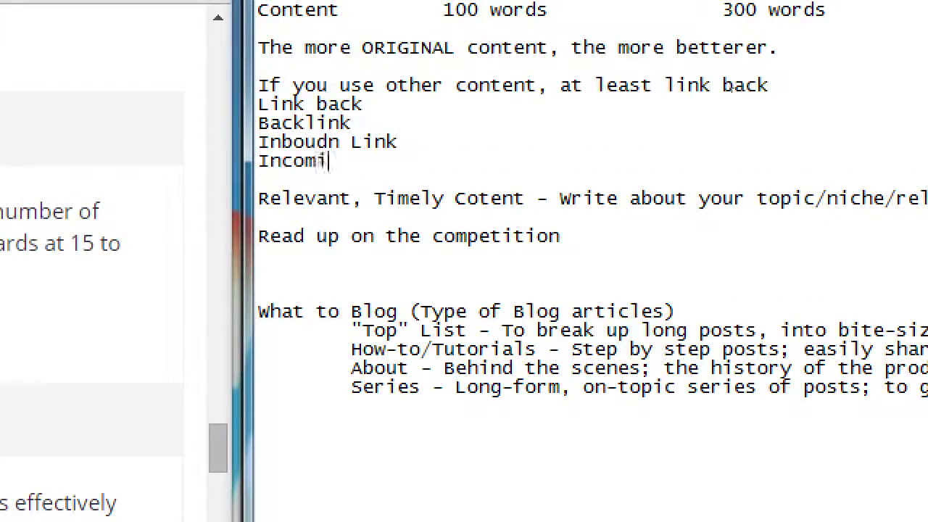
# - Correct the 'Inboudn' typo so the term reads 'Inbound Link'
pyautogui.press('Up')
pyautogui.press('Left')
pyautogui.press('Left')
pyautogui.press('Left')
pyautogui.press('Left')
pyautogui.press('Left')
pyautogui.press('BackSpace')
pyautogui.press('BackSpace')
pyautogui.write('nd')
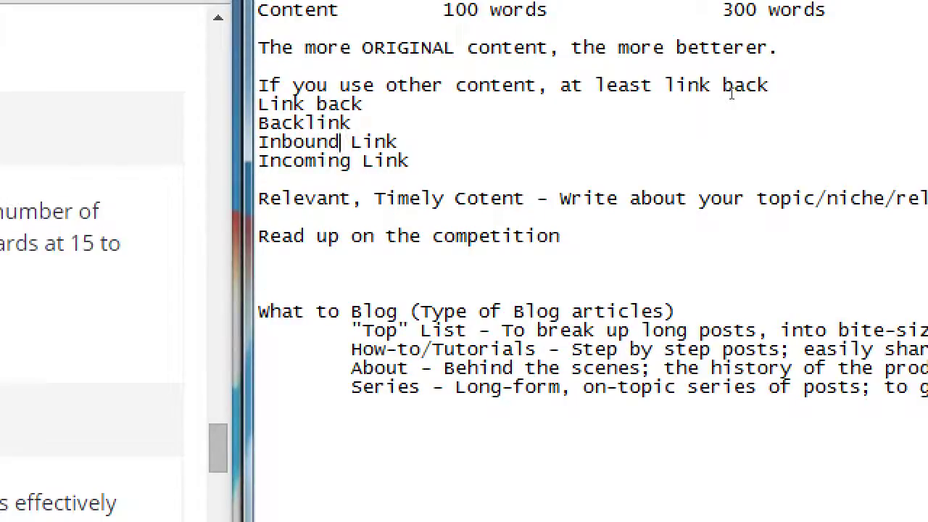
# - Select the four link terms, then clear the selection
pyautogui.press('Down')
pyautogui.press('End')
pyautogui.hotkey('ctrl', 'shift', 'Left')
pyautogui.hotkey('shift', 'Up')
pyautogui.hotkey('shift', 'Up')
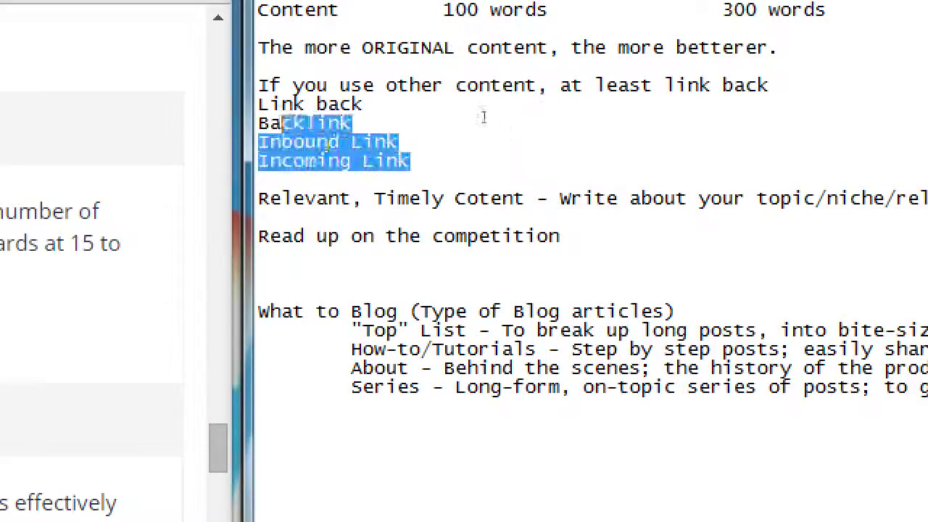
pyautogui.hotkey('shift', 'Home')
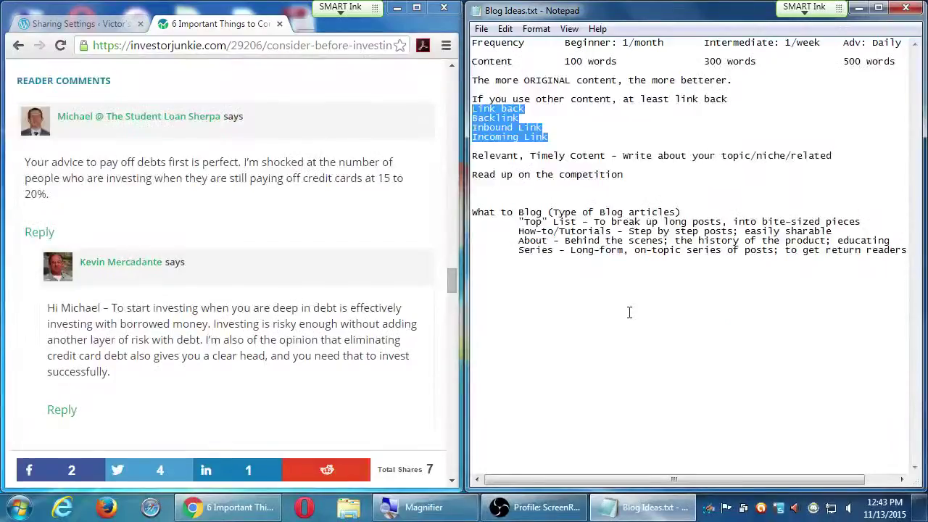
pyautogui.click(570, 511)
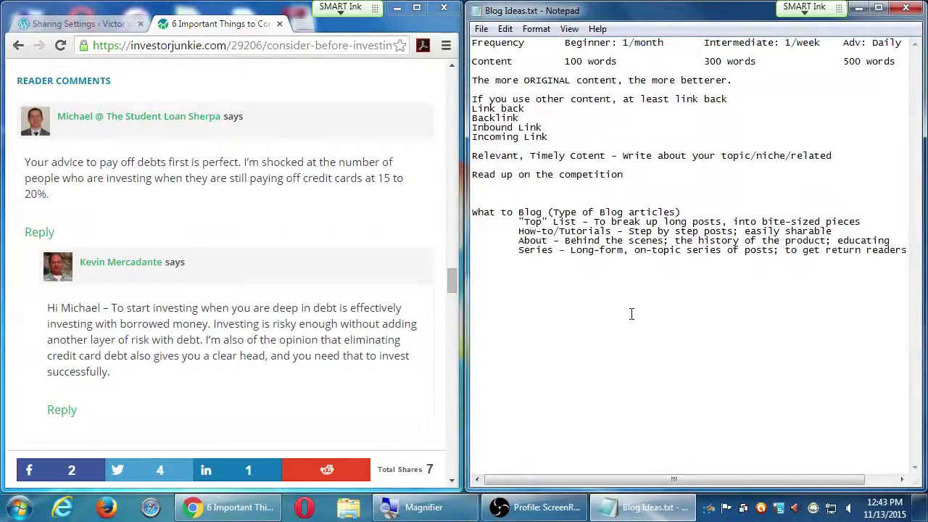
pyautogui.press('super+plus')
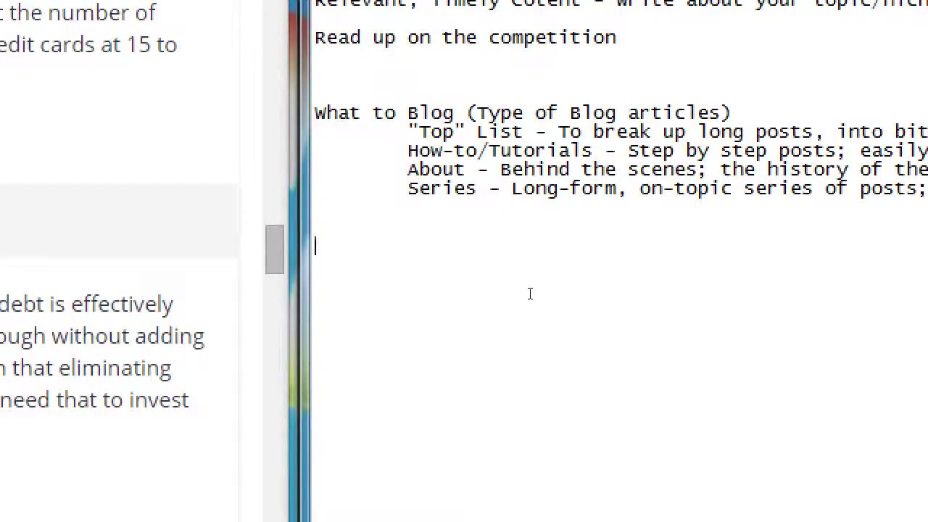
# - Type the heading 'Tax Practice Business' and start an indented line beneath it
pyautogui.write('Tax Prac')
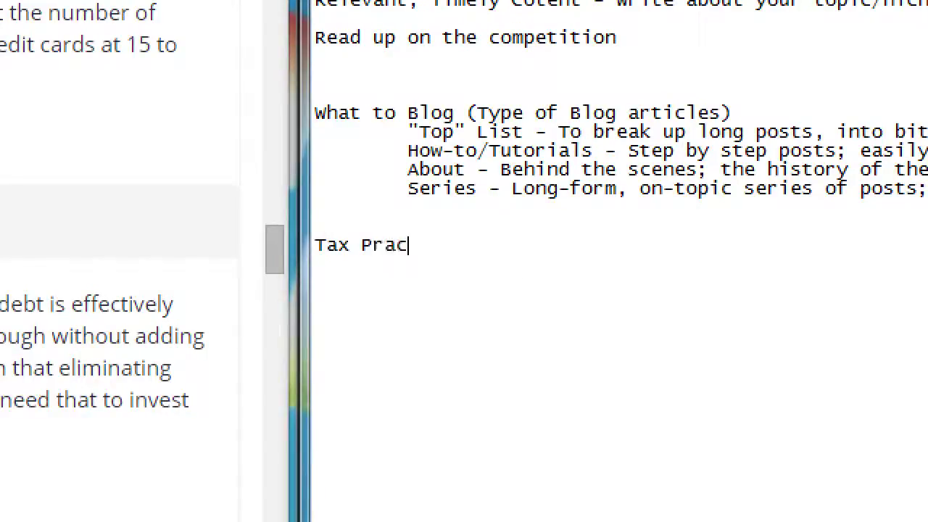
pyautogui.write('tice Business')
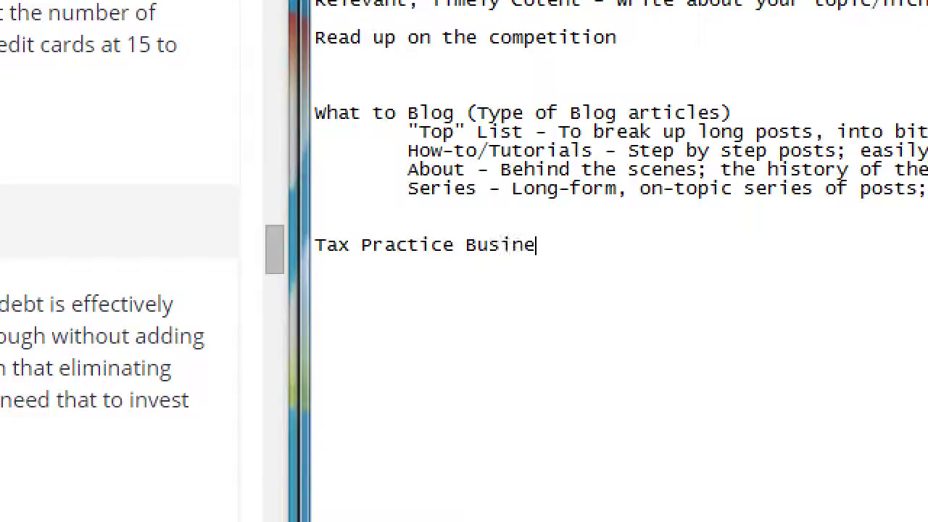
pyautogui.press('Return')
pyautogui.press('Tab')
# - List Top missed deductions, Deadlines, New IRS things and How ACA affects our taxes
pyautogui.write('Top missed deu')
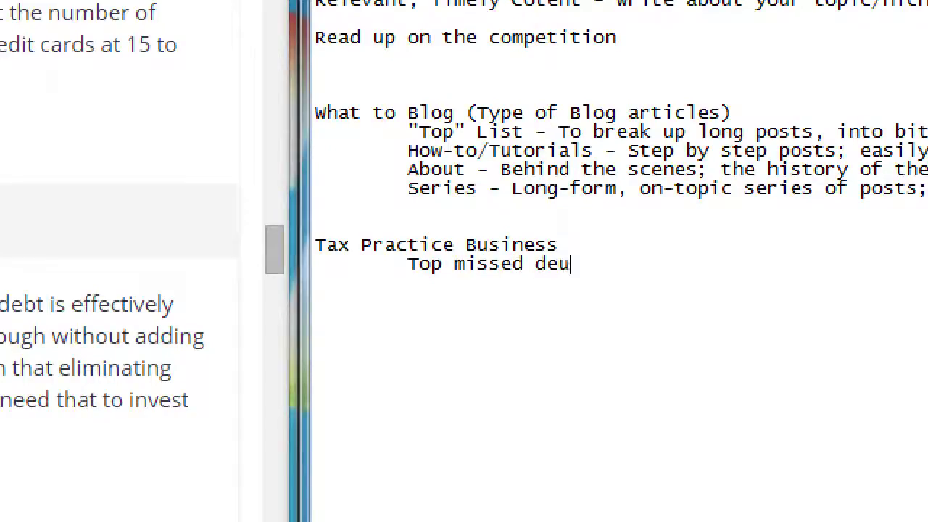
pyautogui.press('BackSpace')
pyautogui.write('eductions')
pyautogui.press('Return')
pyautogui.write('Deadlines')
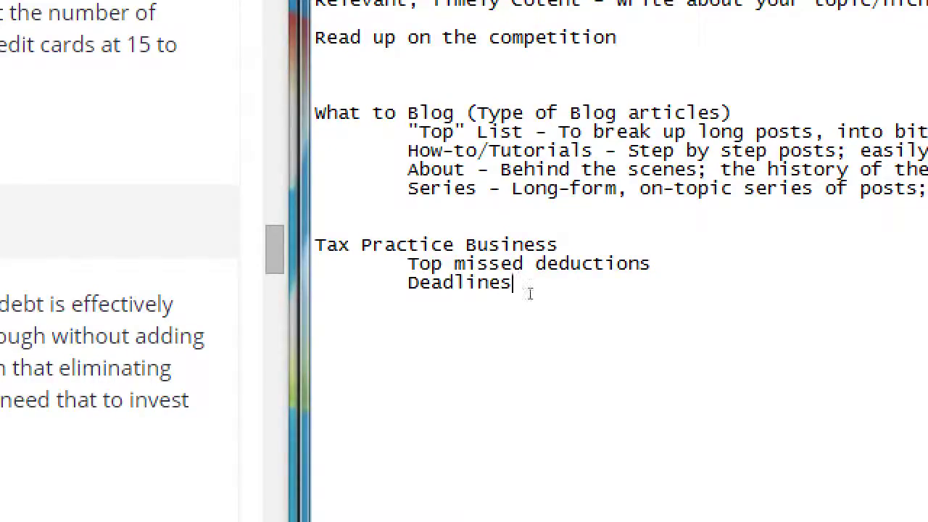
pyautogui.press('Return')
pyautogui.write('New IRS things')
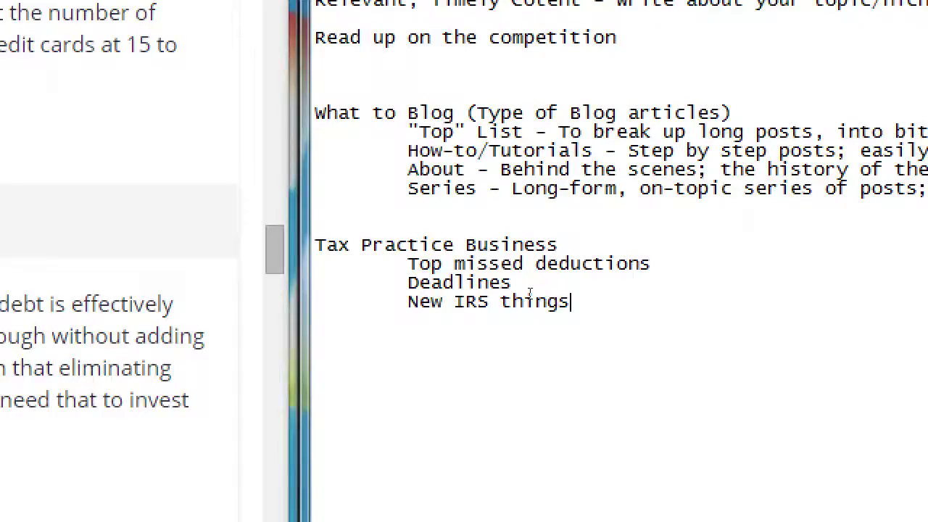
pyautogui.press('Return')
pyautogui.press('Tab')
pyautogui.write('How ACA affect')
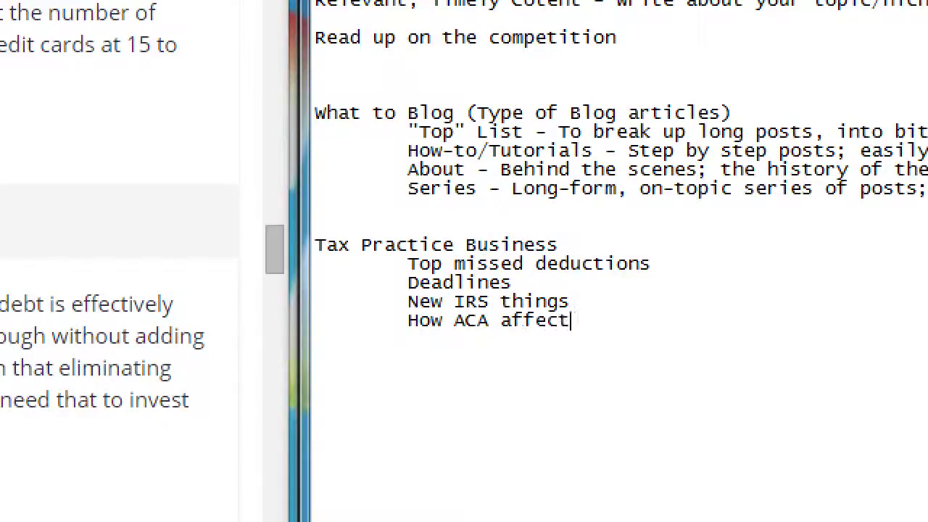
pyautogui.write('s our taxes')
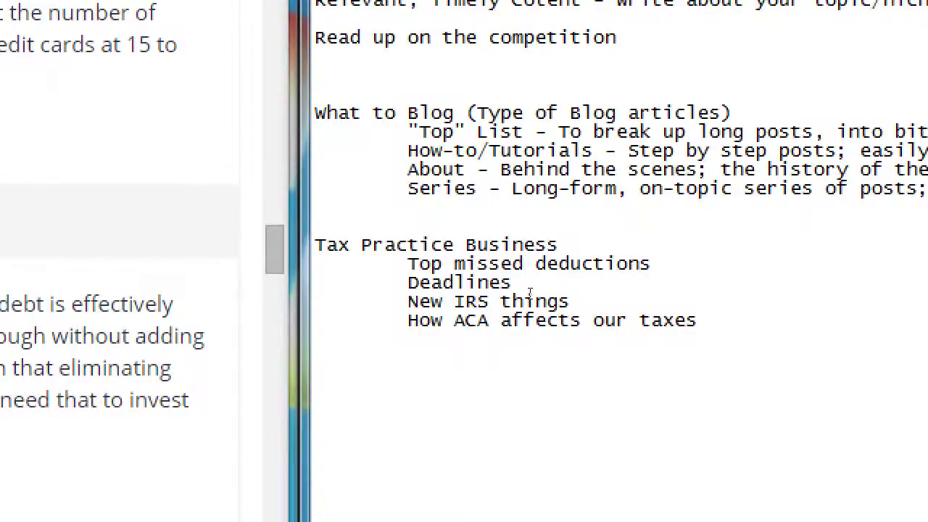
# - Add indented items 'Same-sex law changes' and 'What the typical business owner goes through'
pyautogui.press('Return')
pyautogui.press('Tab')
pyautogui.write('Law')
pyautogui.press('BackSpace')
pyautogui.press('BackSpace')
pyautogui.press('BackSpace')
pyautogui.write('Same')
pyautogui.press('BackSpace')
pyautogui.write('-sex law cahnge')
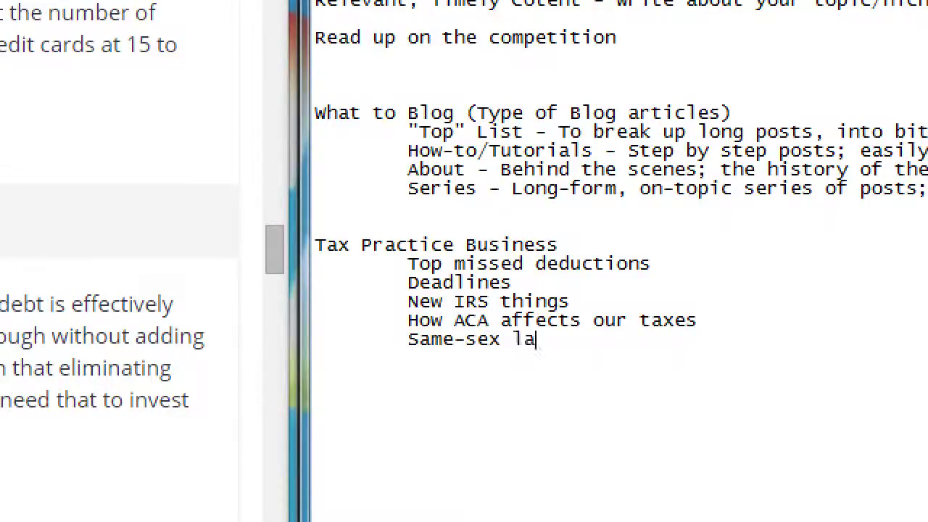
pyautogui.press('BackSpace')
pyautogui.press('BackSpace')
pyautogui.press('BackSpace')
pyautogui.press('BackSpace')
pyautogui.press('BackSpace')
pyautogui.write('hanges')
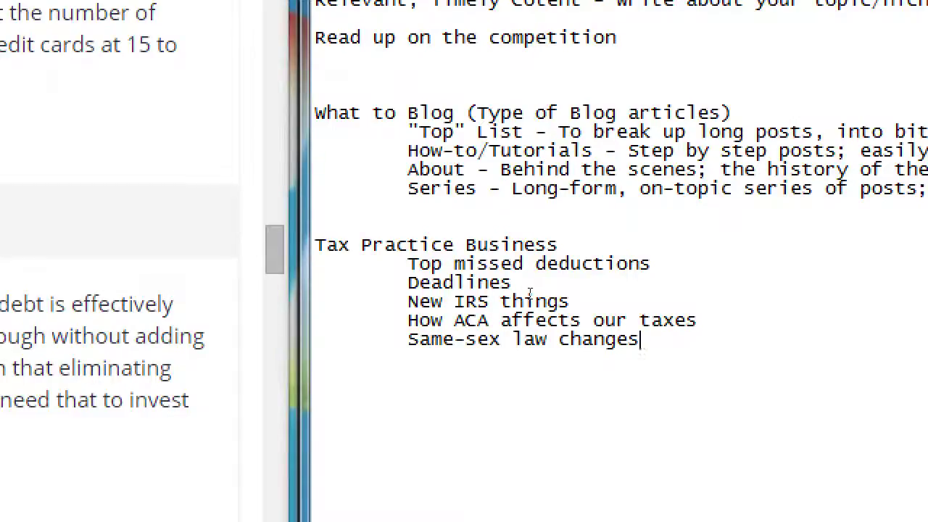
pyautogui.press('Return')
pyautogui.press('Tab')
pyautogui.write('What the typ')
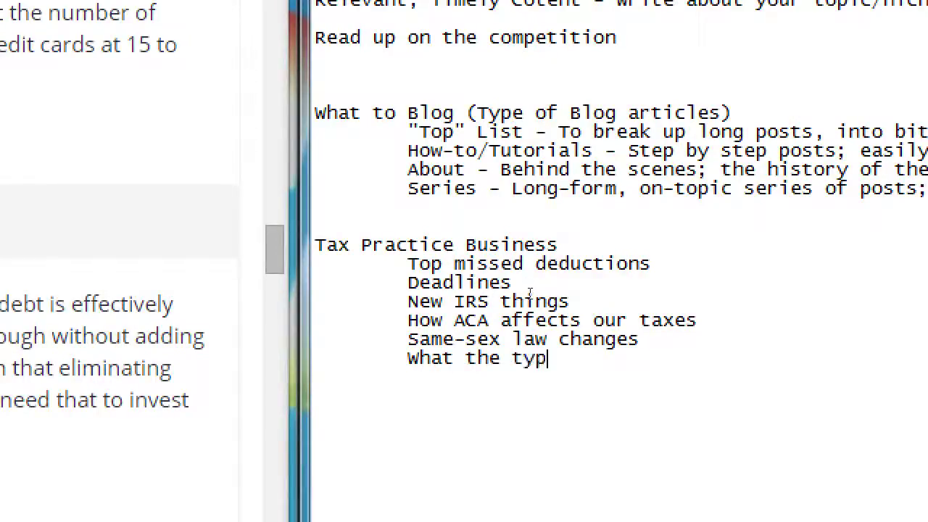
pyautogui.write('ical busi')
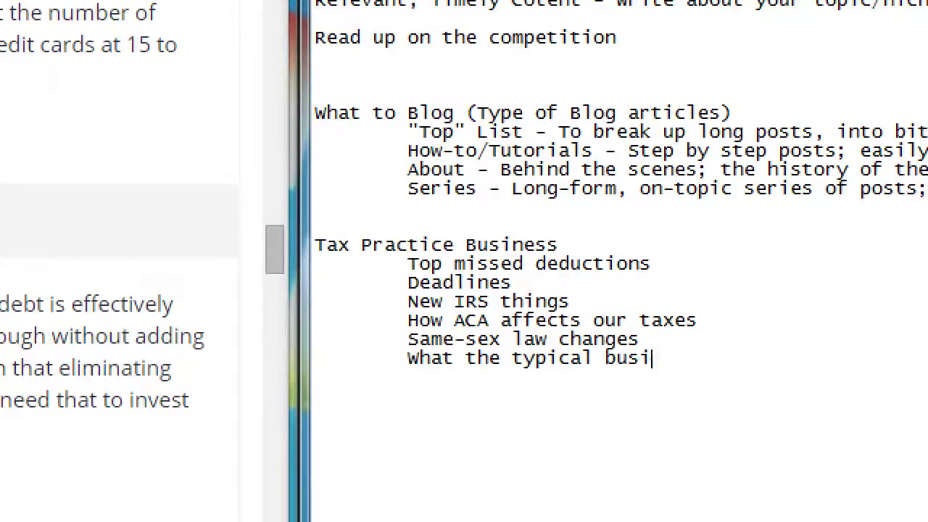
pyautogui.write('ness owner goes th')
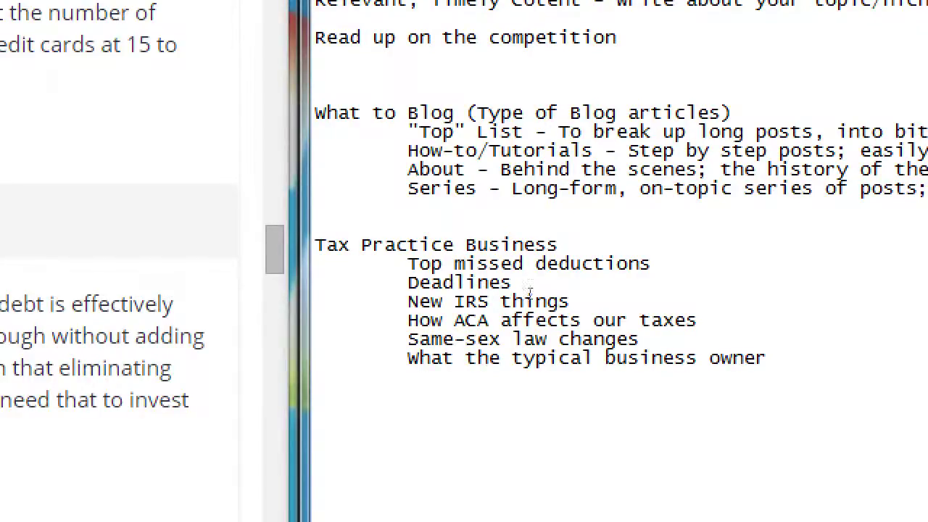
pyautogui.write('rough')
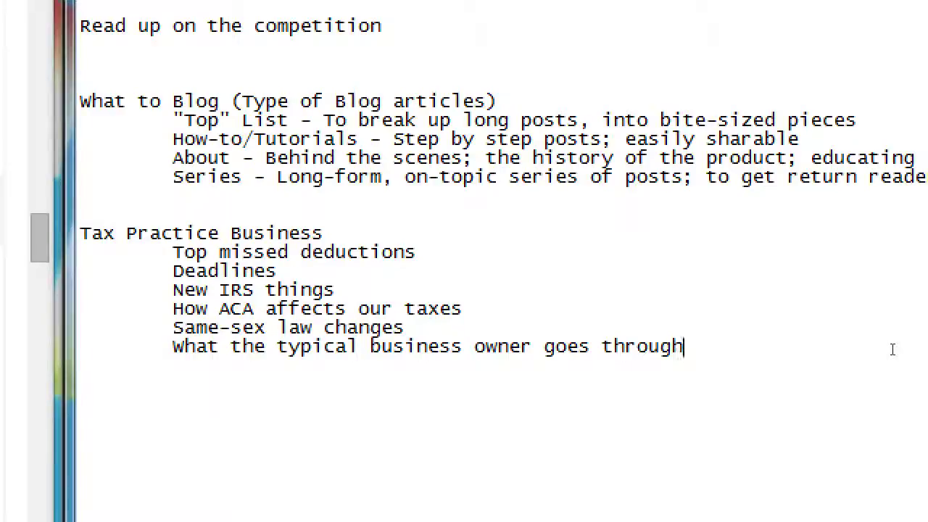
# - Add the indented item 'Home-business' and leave a blank line for a new section
pyautogui.press('Return')
pyautogui.press('Tab')
pyautogui.write('Home-business')
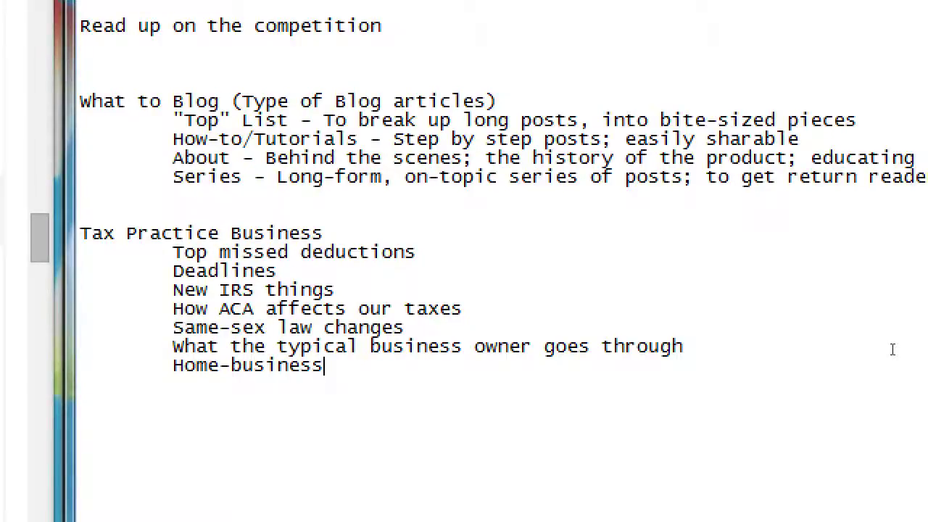
pyautogui.press('Return')
pyautogui.press('Return')
# - Type the heading 'Wellness Couch - Nutrional Supplements' with the indented item 'Recipes' below
pyautogui.write('Wellne')
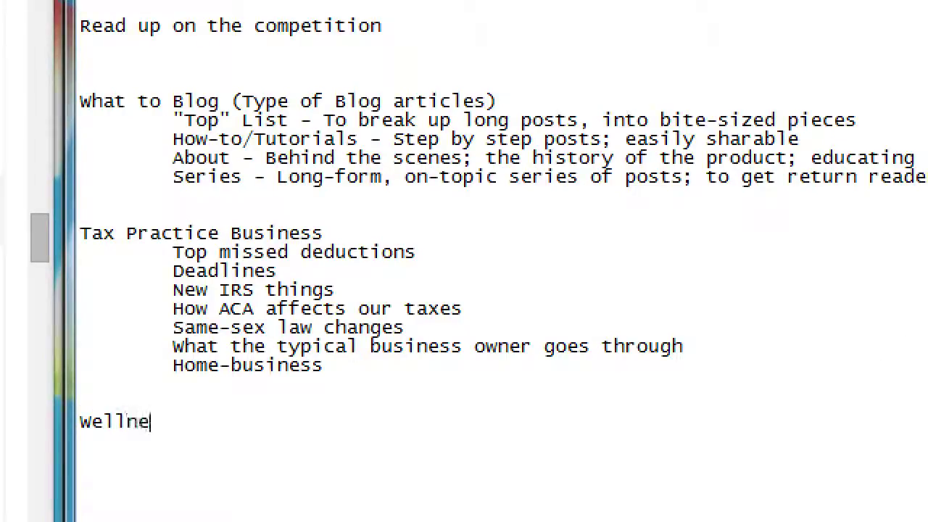
pyautogui.write('ss Couch -')
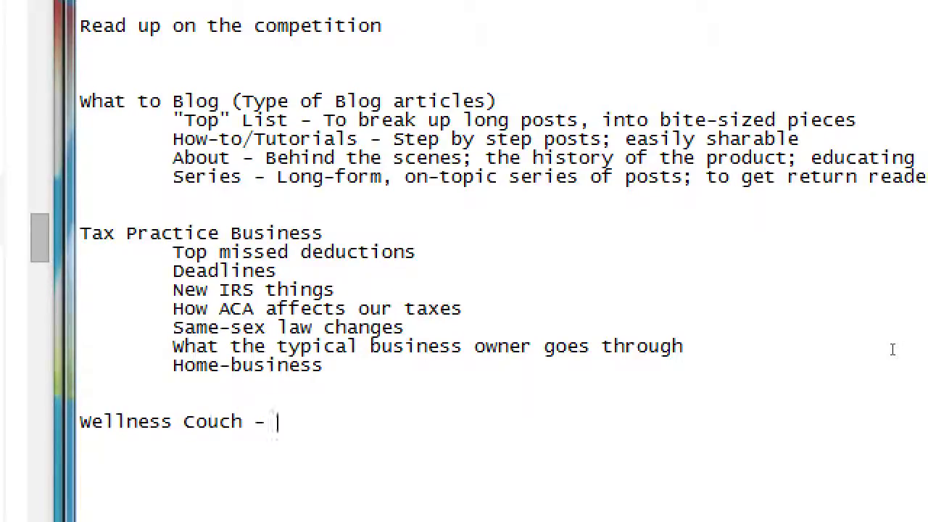
pyautogui.write(' Nutrional Supplements')
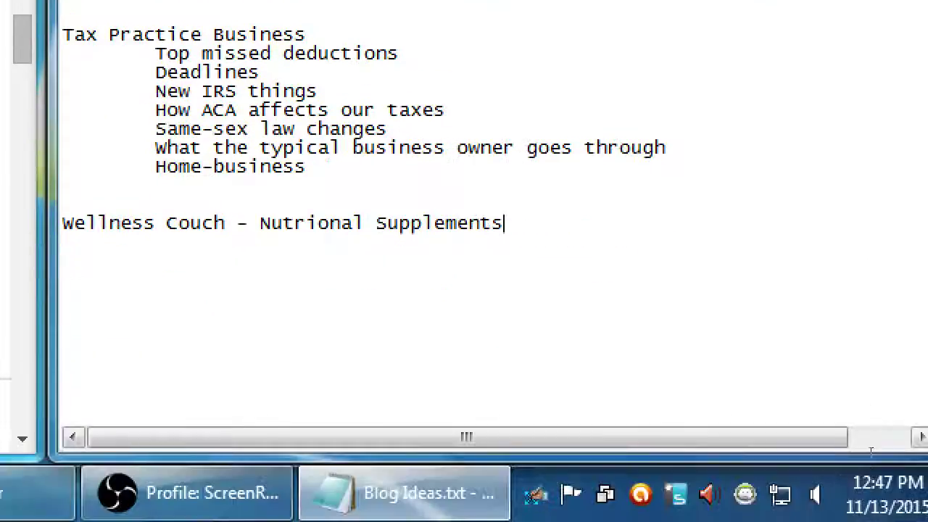
pyautogui.press('Return')
pyautogui.press('Tab')
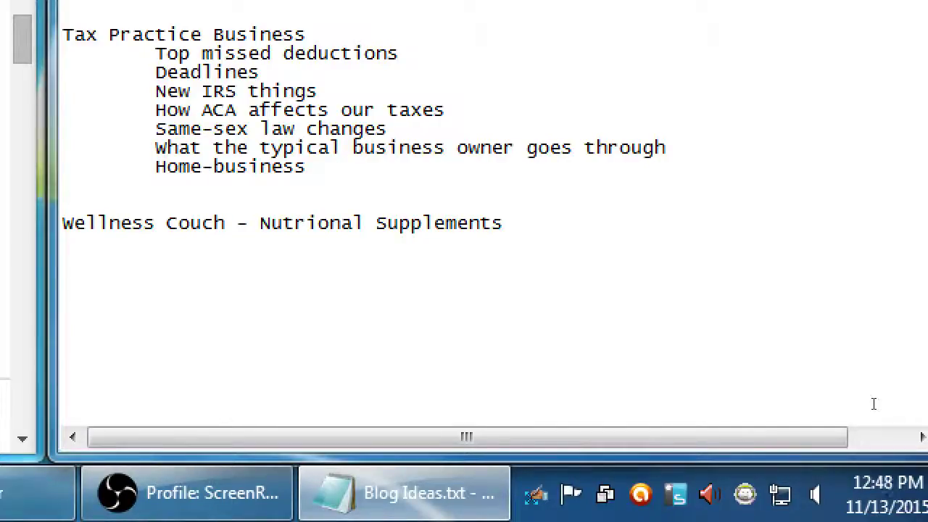
pyautogui.write('Recipes')
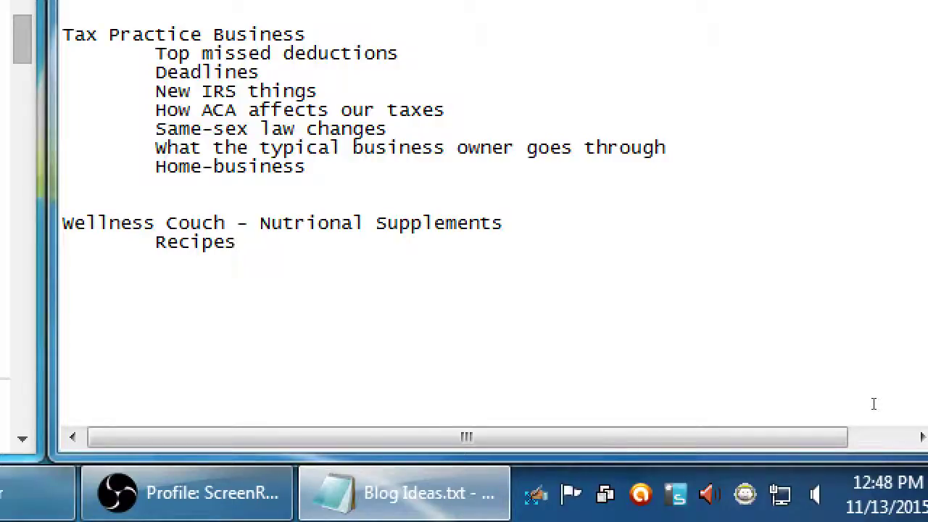
# - Add indented ideas 'What's bogus? What's real? Recommendations' and 'Compare/contrast' below Recipes
pyautogui.press('Return')
pyautogui.press('Tab')
pyautogui.write("What's bogus")
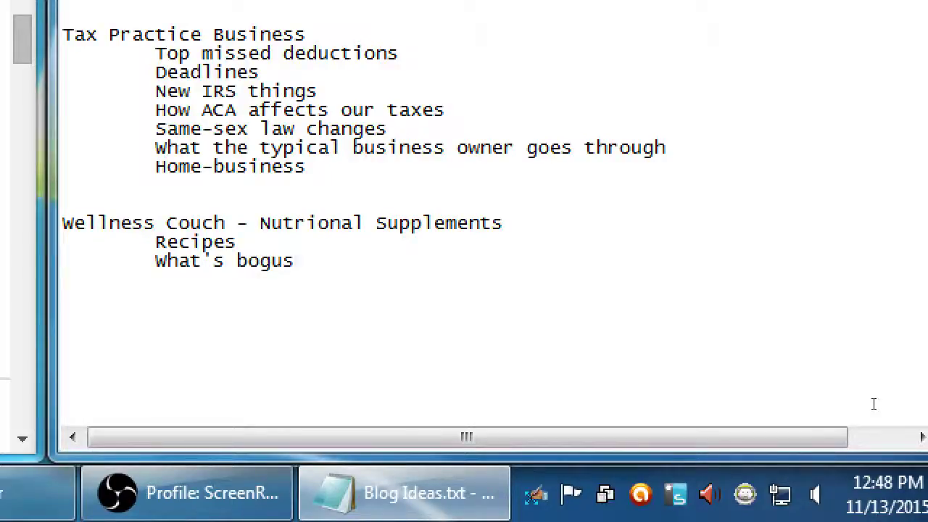
pyautogui.write("? What's")
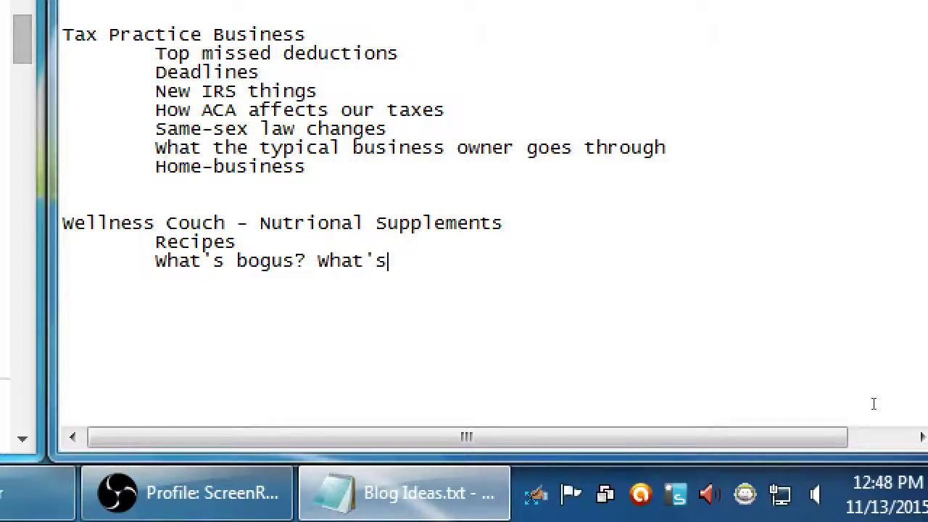
pyautogui.write(' real? Recommendations')
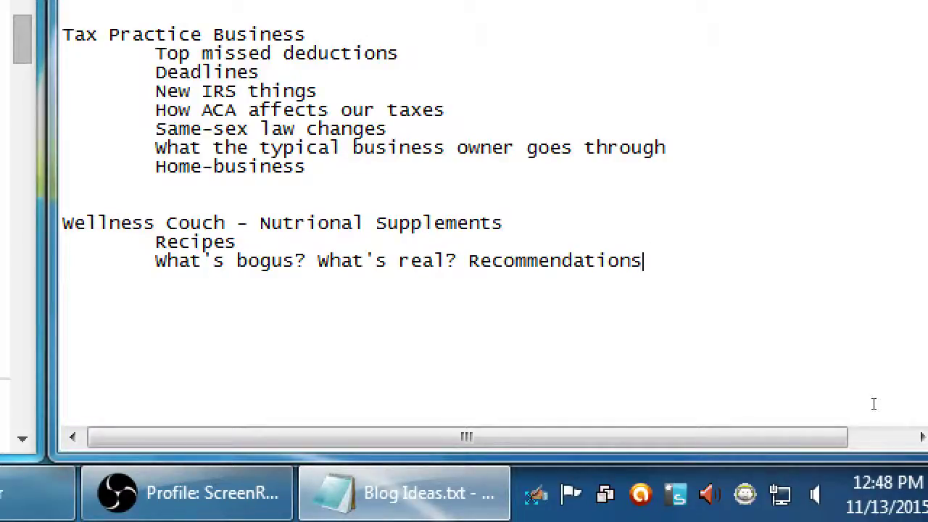
pyautogui.press('Return')
pyautogui.press('Tab')
pyautogui.write('Compare/contrast')
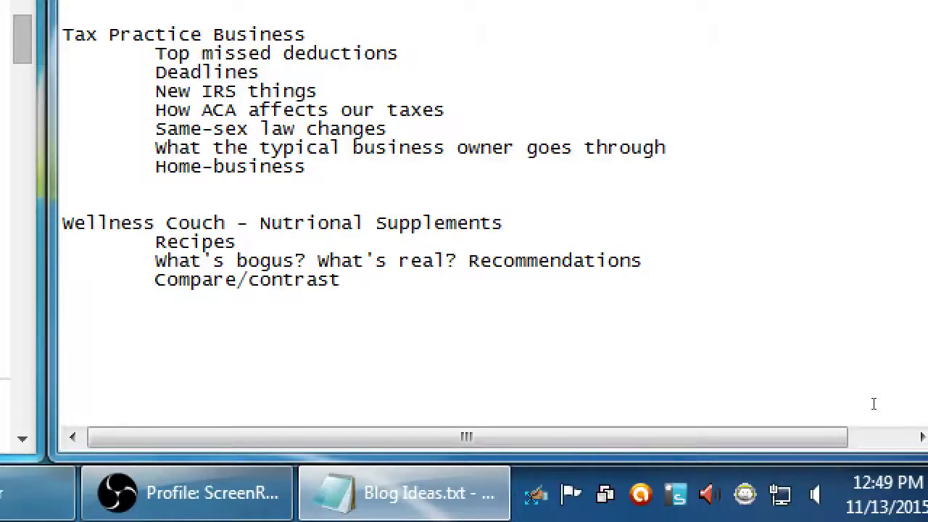
pyautogui.press('Return')
pyautogui.press('Tab')
# - Add 'Education - What are they for? Why are they better for you?' and 'What are the trends? Why are they trends?'
pyautogui.write('Education')
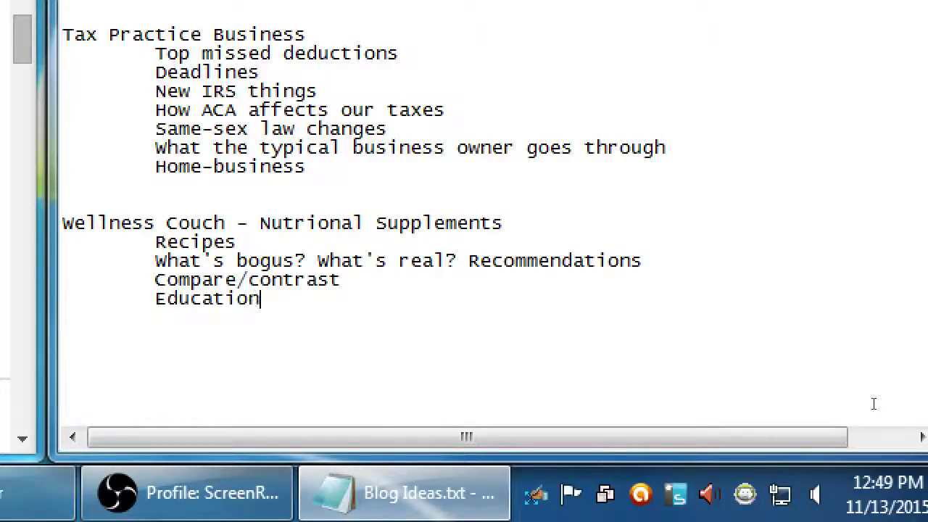
pyautogui.write(' - What a')
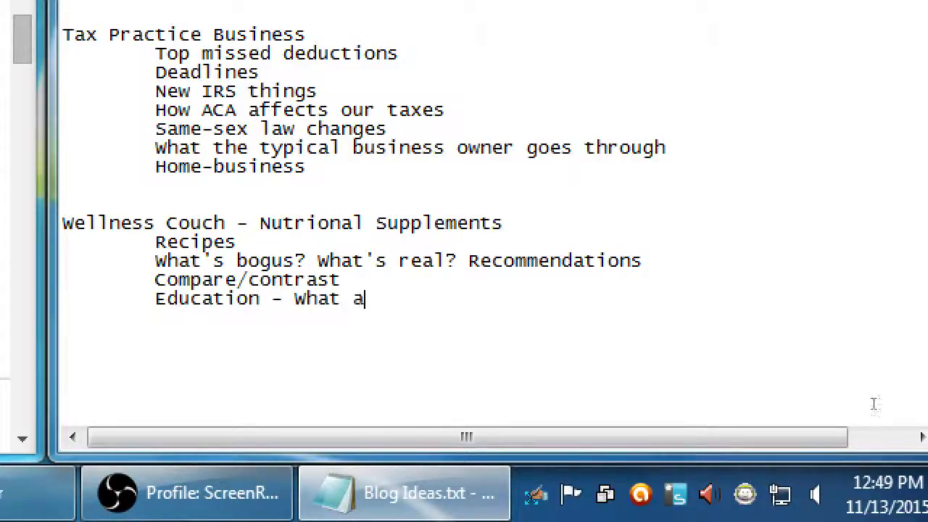
pyautogui.write('re they for? ')
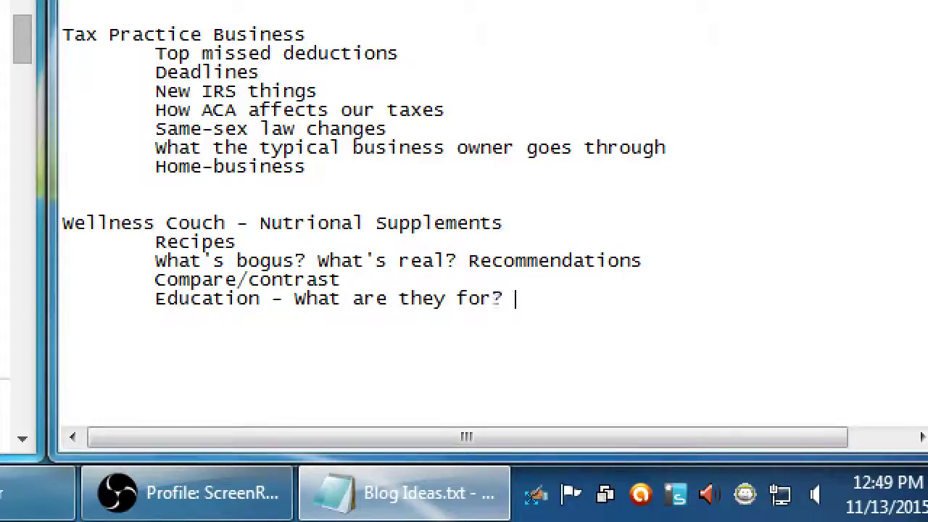
pyautogui.write('Why are they bett')
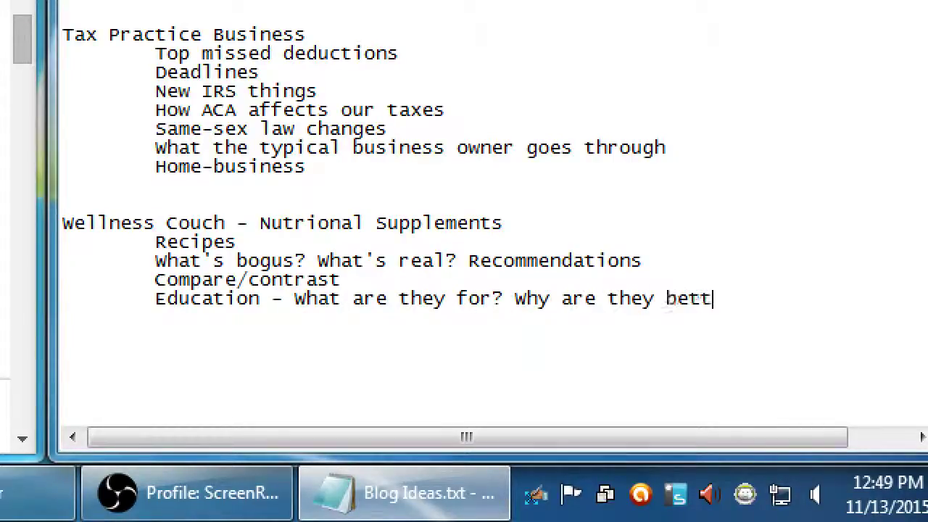
pyautogui.write('er for you?')
pyautogui.press('Return')
pyautogui.press('Tab')
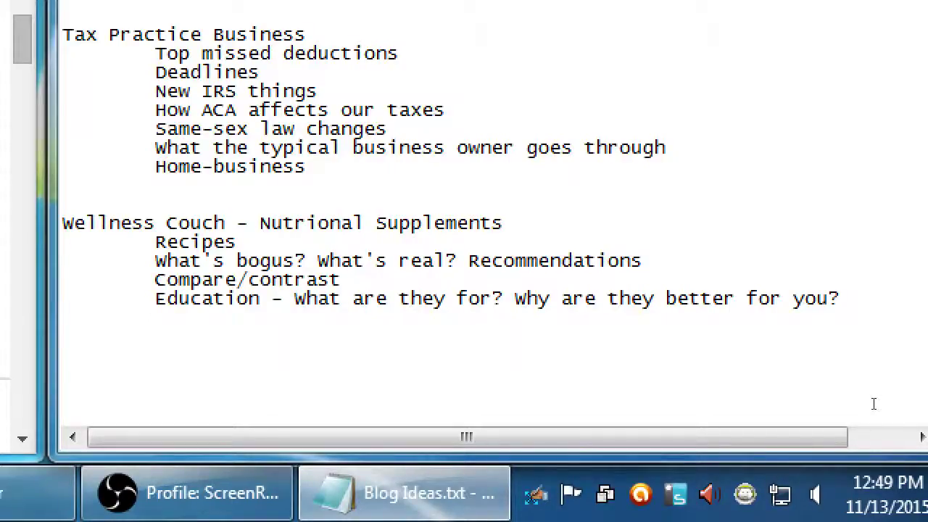
pyautogui.write('What')
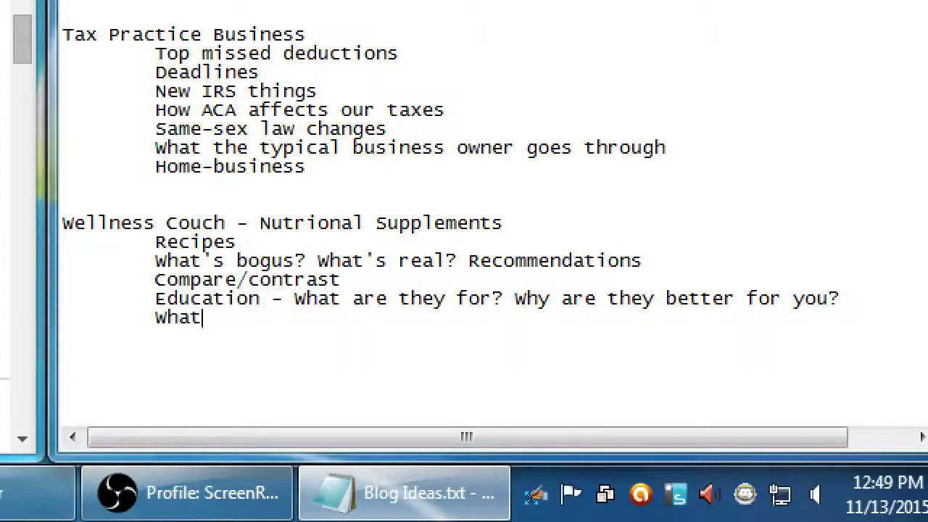
pyautogui.write(' are the trends')
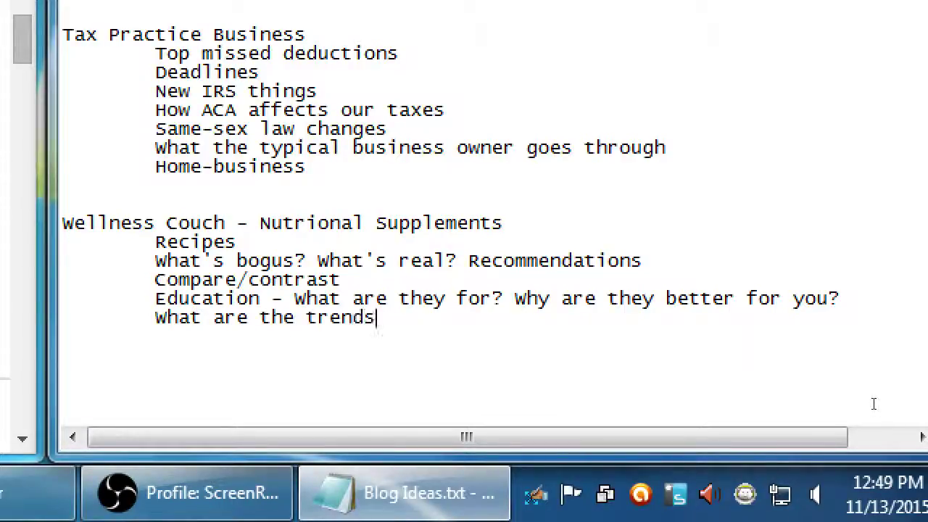
pyautogui.write('? Why are')
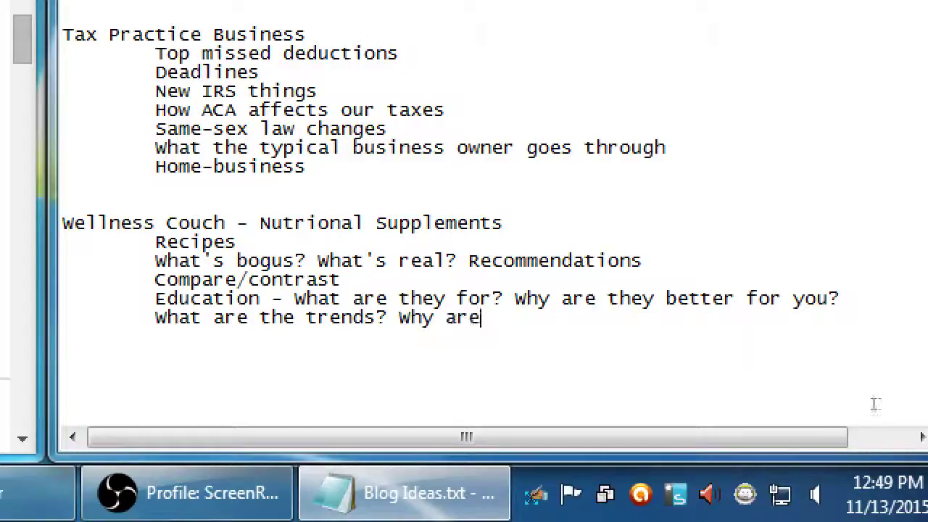
pyautogui.write(' they trends')
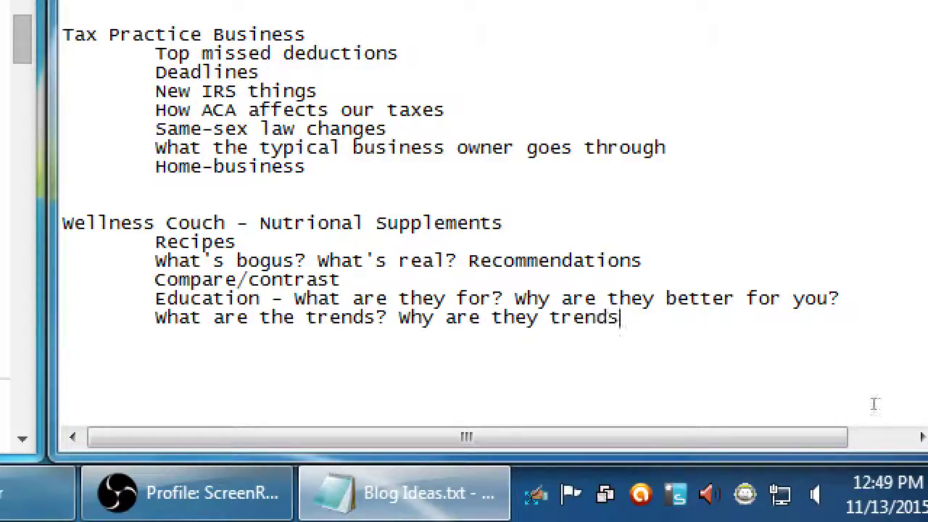
pyautogui.write('?')
pyautogui.press('Return')
pyautogui.press('Tab')
# - Add indented ideas 'Which go well in smoothies?', 'Free: Recipes' and 'Dispelling bogus claims'
pyautogui.write('Which go')
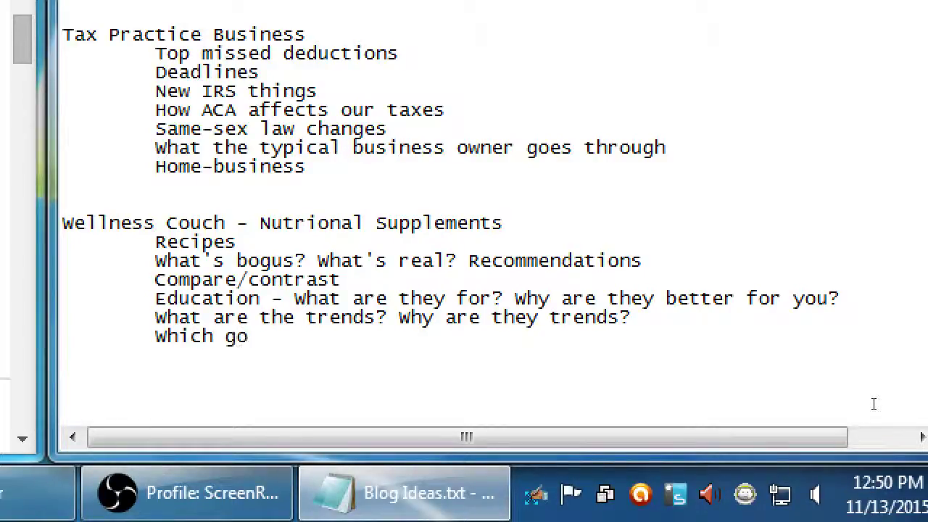
pyautogui.write(' well in smoothies?')
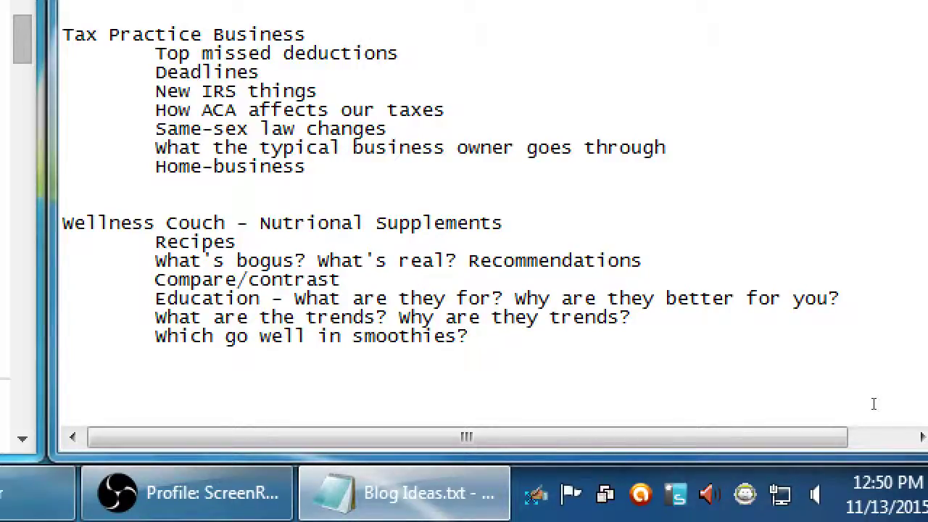
pyautogui.press('Return')
pyautogui.press('Tab')
pyautogui.write('Free: Recipes')
pyautogui.press('Return')
pyautogui.press('Tab')
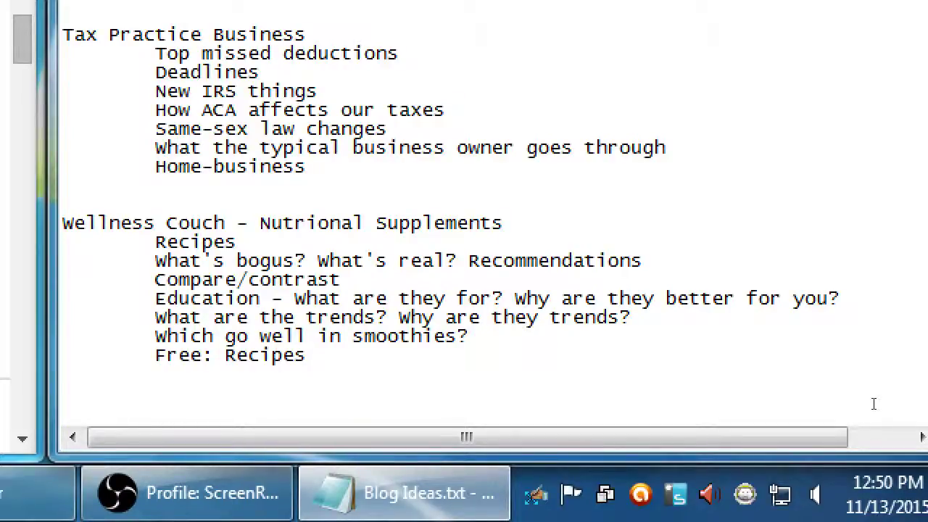
pyautogui.write('Dispe')
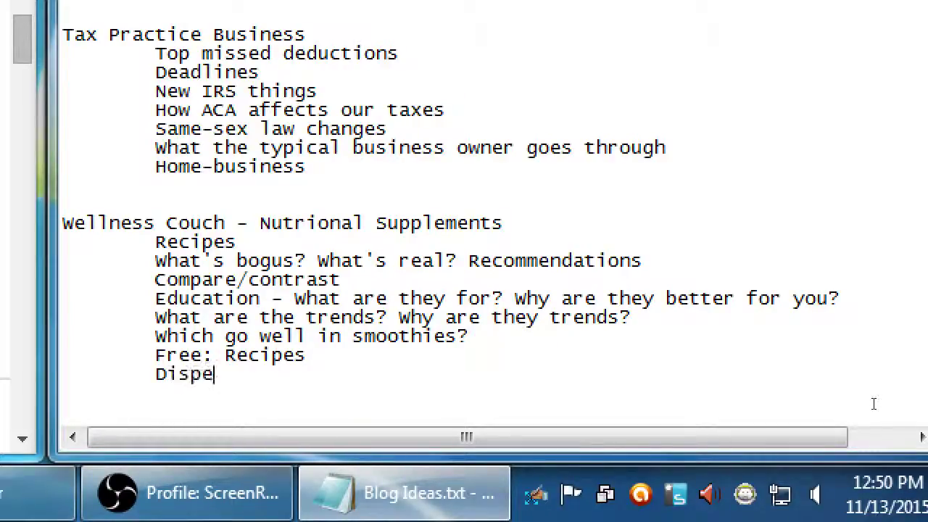
pyautogui.write('lling ')
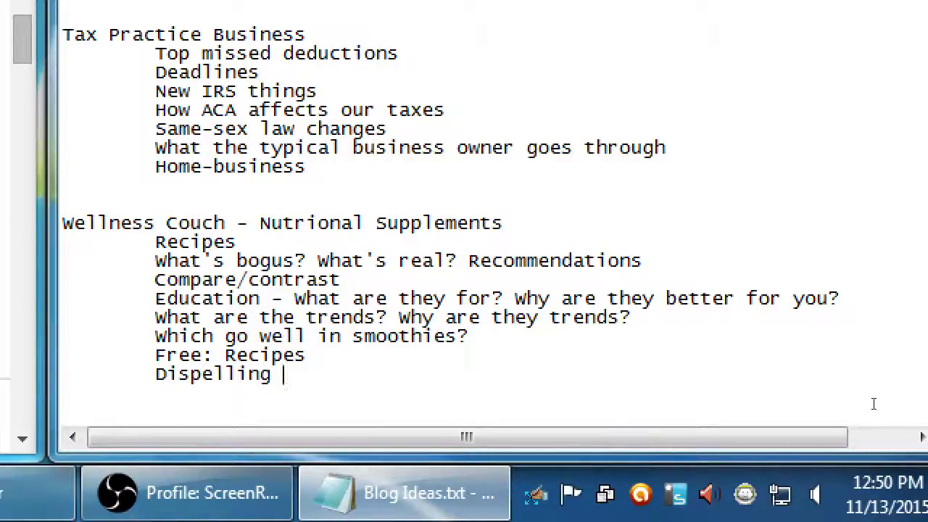
pyautogui.write('bogus c')
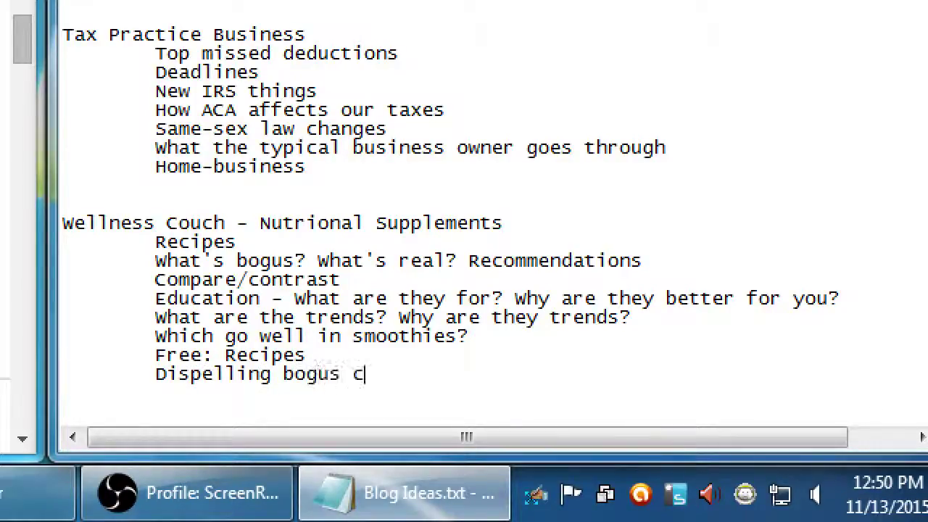
pyautogui.write('laims')
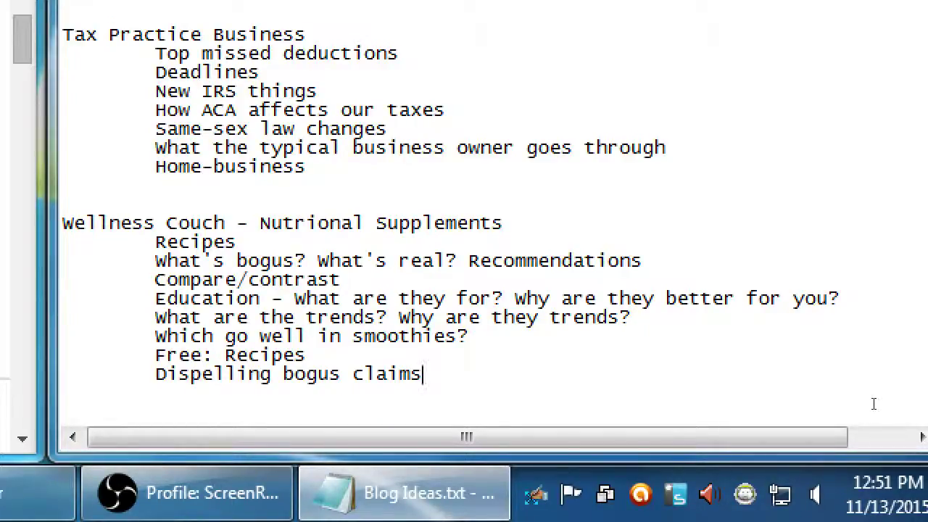
# - Add an indented 'FDA...' idea below 'Dispelling bogus claims'
pyautogui.press('Return')
pyautogui.press('Tab')
pyautogui.write('FDA')
pyautogui.press('BackSpace')
pyautogui.write('...')
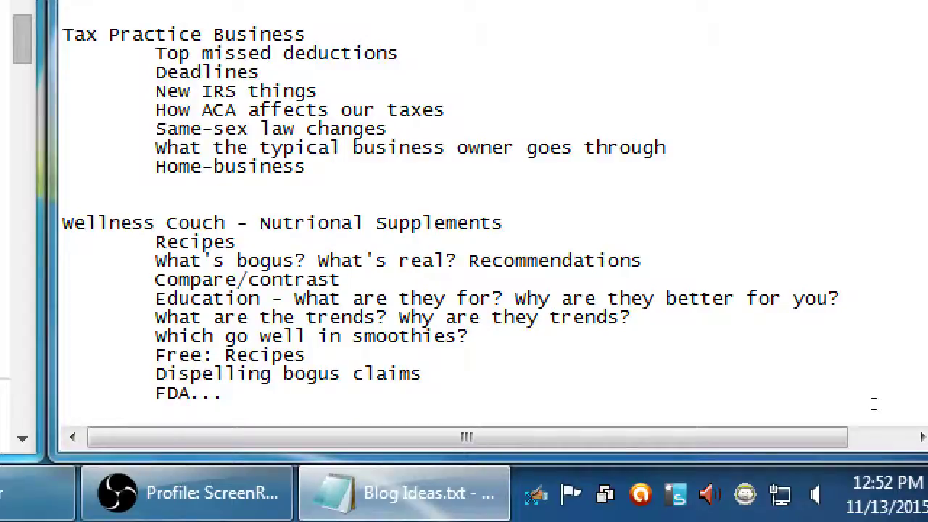
# - Add an indented 'Local healthy eatery reviews' idea, correcting typos, then start another indented line
pyautogui.press('Return')
pyautogui.press('Tab')
pyautogui.write('Local ea')
pyautogui.write('ter')
pyautogui.press('BackSpace')
pyautogui.press('BackSpace')
pyautogui.press('BackSpace')
pyautogui.press('BackSpace')
pyautogui.press('BackSpace')
pyautogui.write('hear')
pyautogui.press('BackSpace')
pyautogui.write('lthy ')
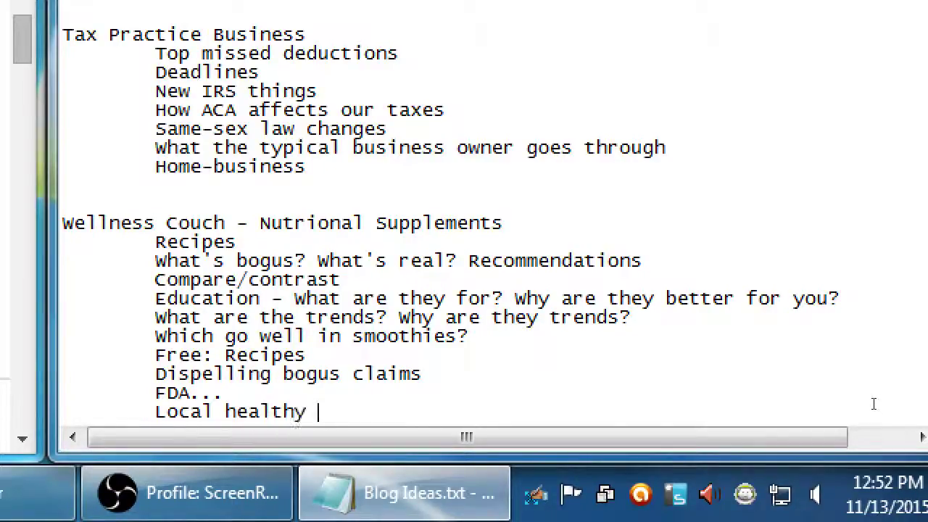
pyautogui.write('eatery reviews')
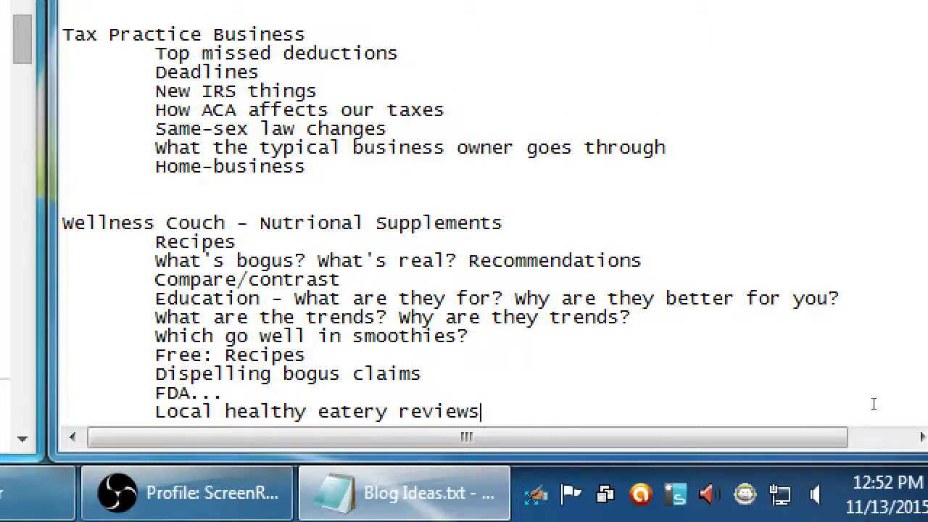
pyautogui.press('Return')
pyautogui.press('Tab')
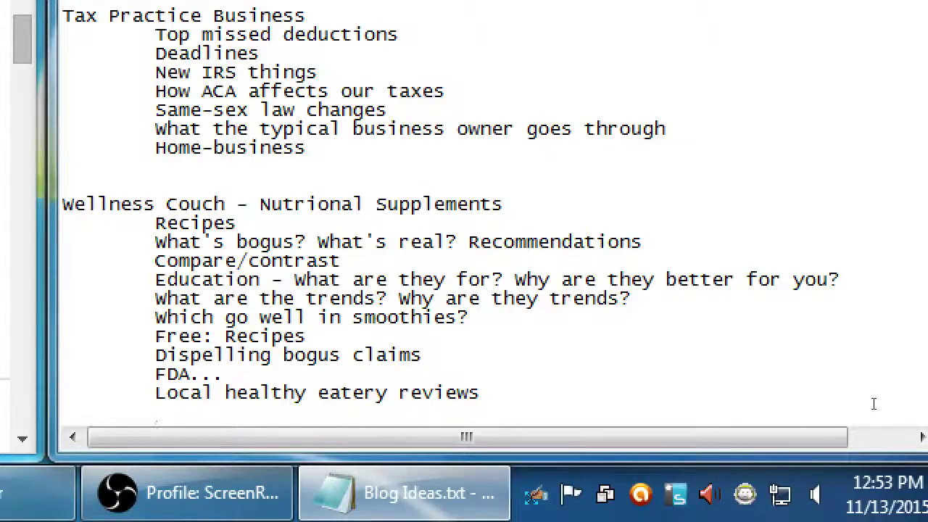
# - Add two blank lines after the last Wellness Couch item
pyautogui.press('Return')
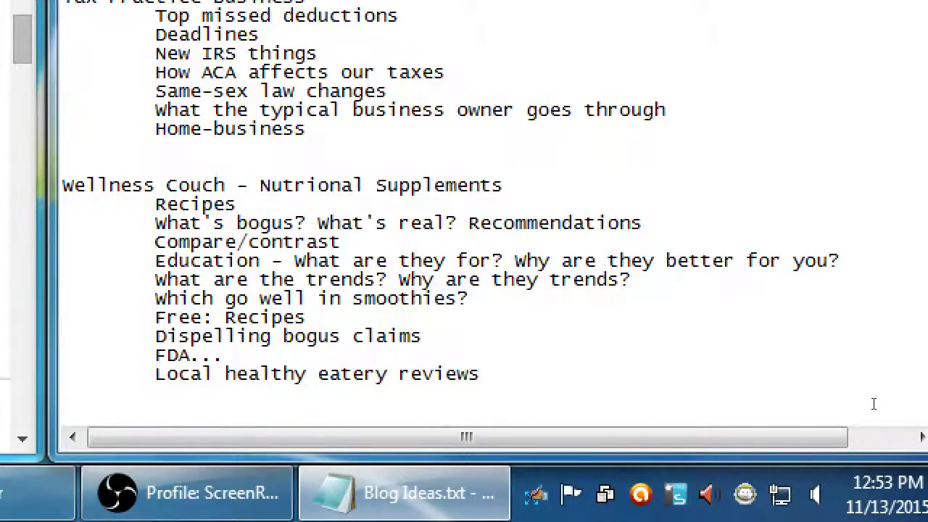
pyautogui.press('Return')
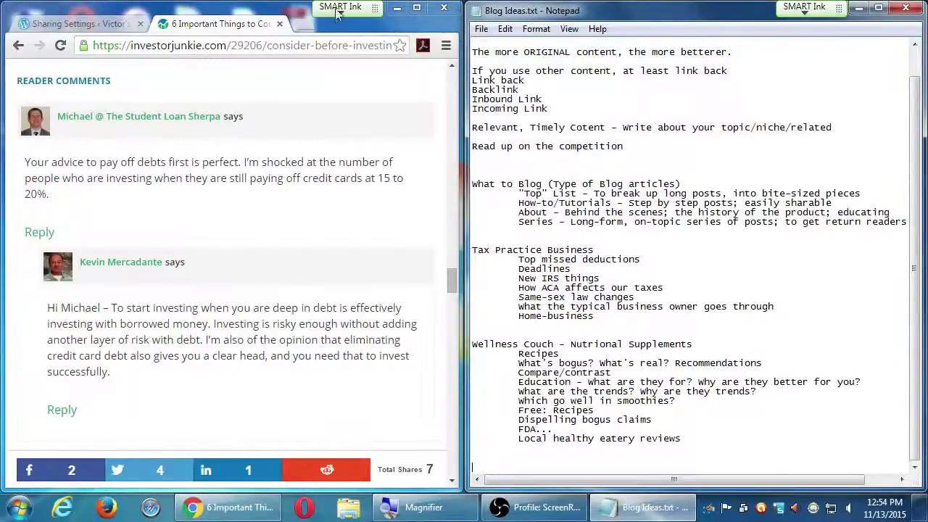
# - Type the 'Art Gallery' heading with an indented 'Calendar of events' idea beneath it
pyautogui.click(591, 152)
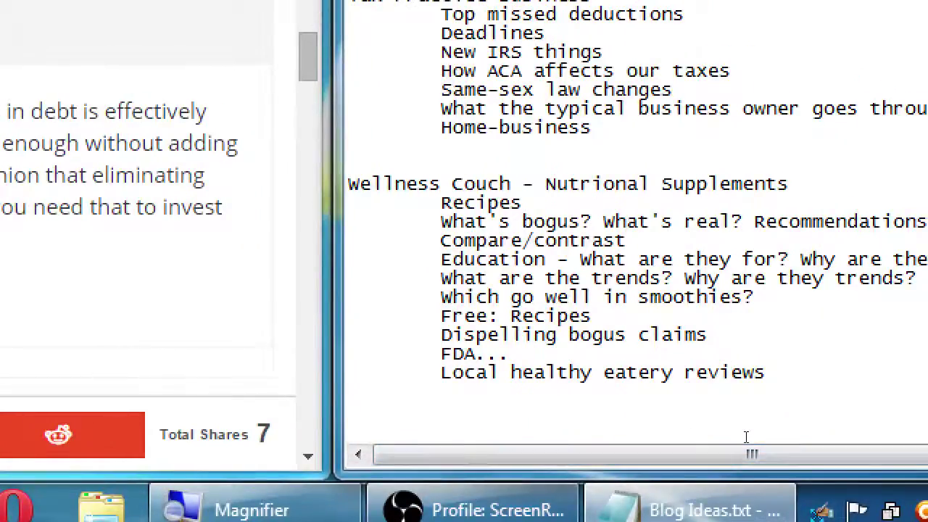
pyautogui.write('Art Gallery')
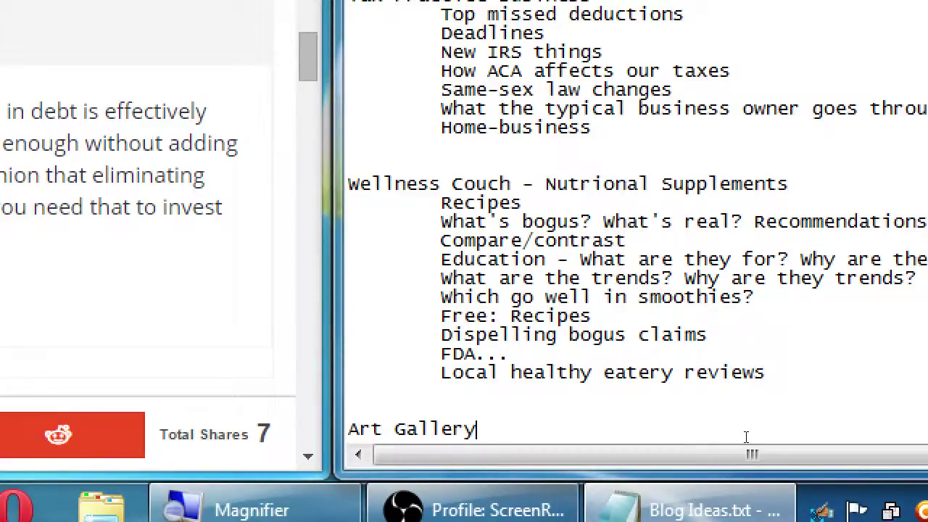
pyautogui.press('Return')
pyautogui.press('Tab')
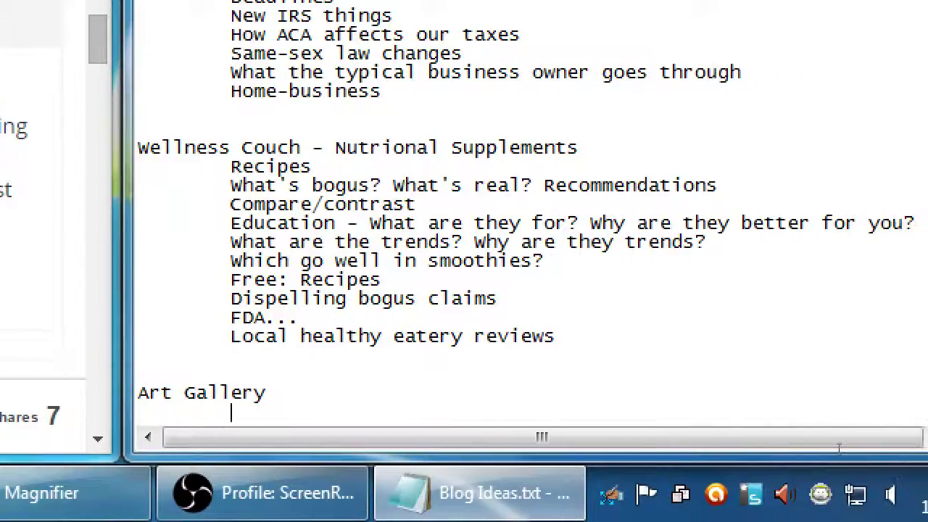
pyautogui.write('Calend')
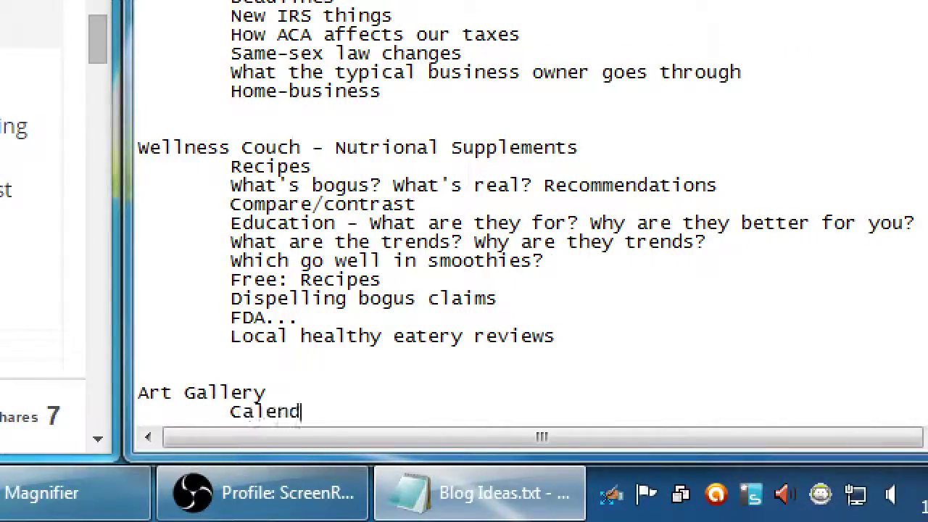
pyautogui.write('ar of events')
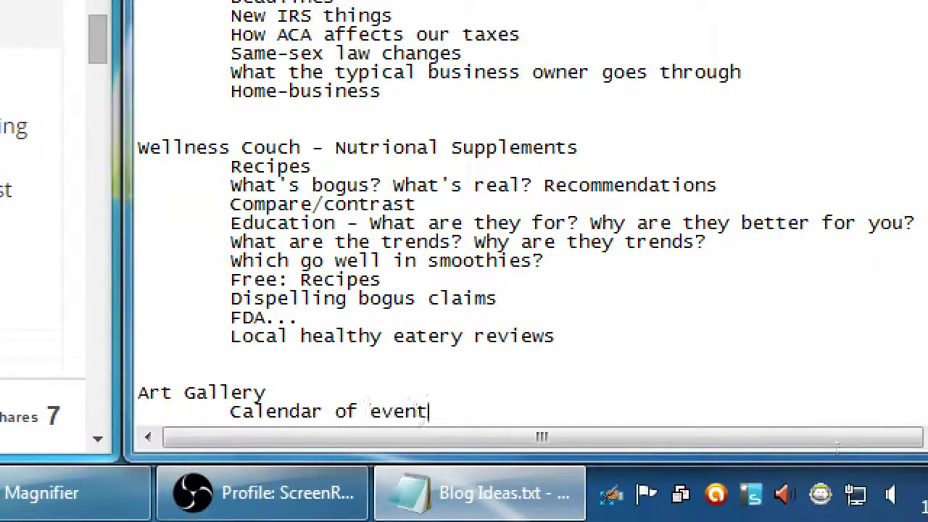
# - Add a second indented idea, 'Education: on movements', fixing the mistyped word
pyautogui.press('Return')
pyautogui.press('Tab')
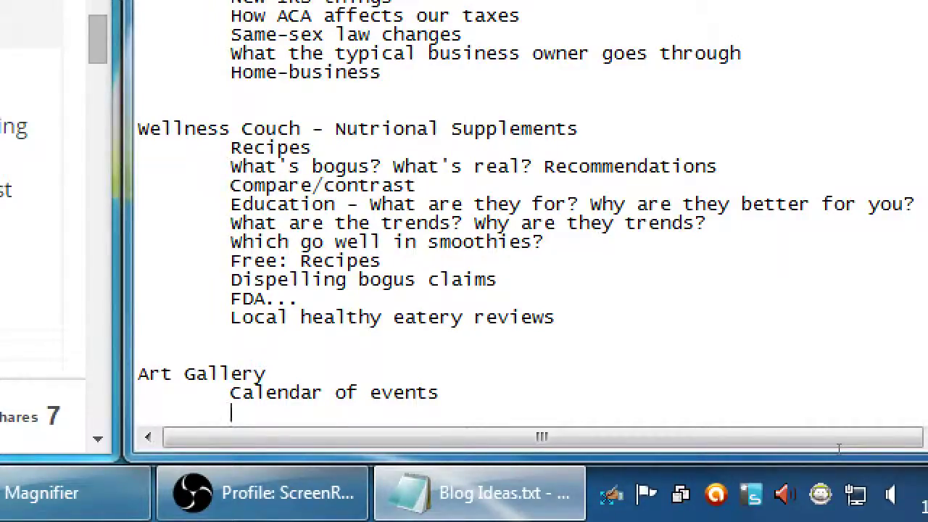
pyautogui.write('Education: of')
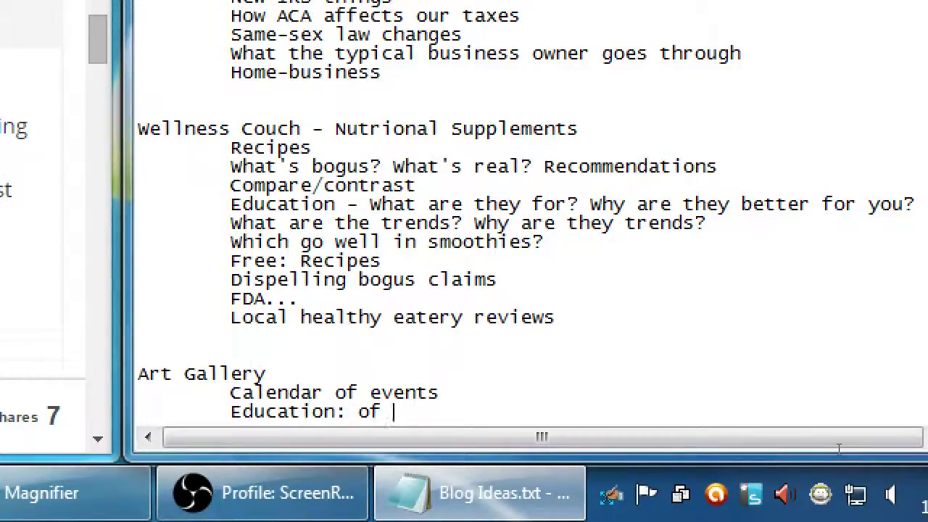
pyautogui.press('BackSpace')
pyautogui.press('BackSpace')
pyautogui.press('BackSpace')
pyautogui.write('on movements')
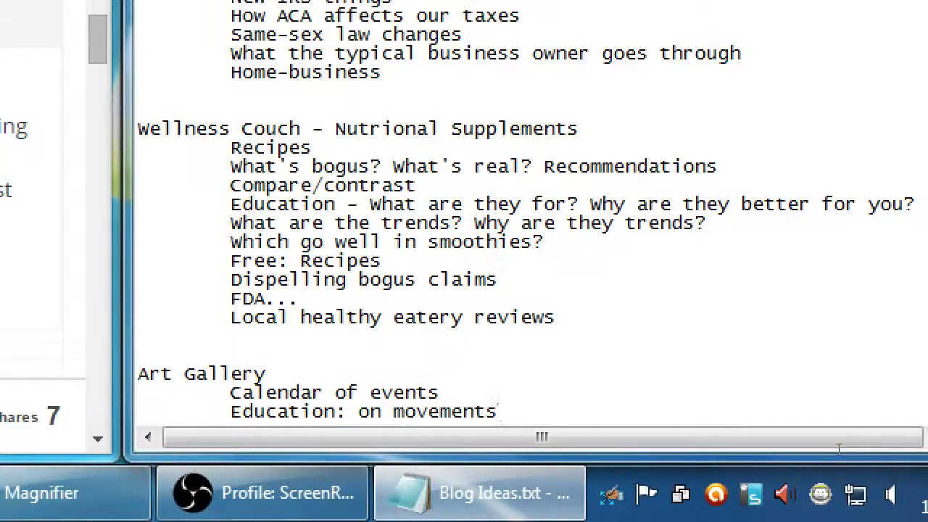
# - Start a new indented idea line below 'Education: on movements'
pyautogui.press('Return')
pyautogui.press('Tab')
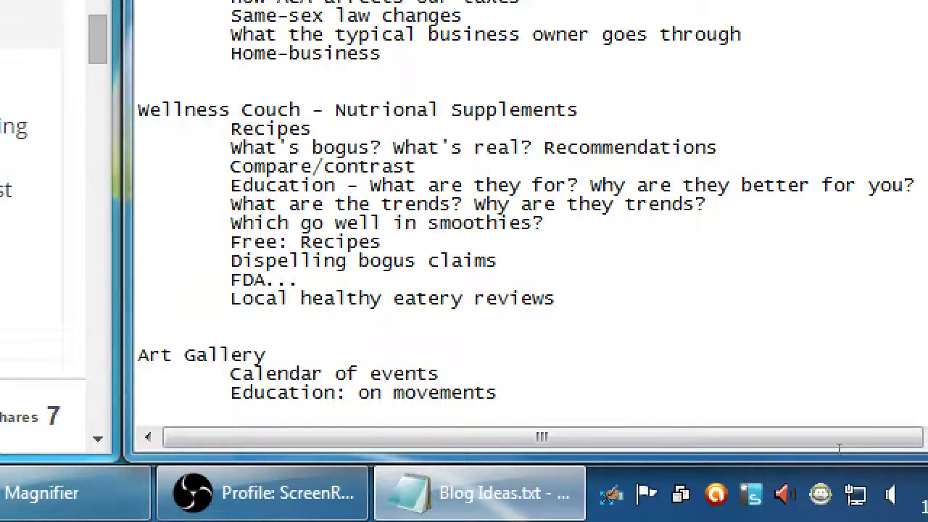
# - Add the Art Gallery ideas 'Tutorials on handling materials' and 'Art appreciation posts'
pyautogui.press('super+plus')
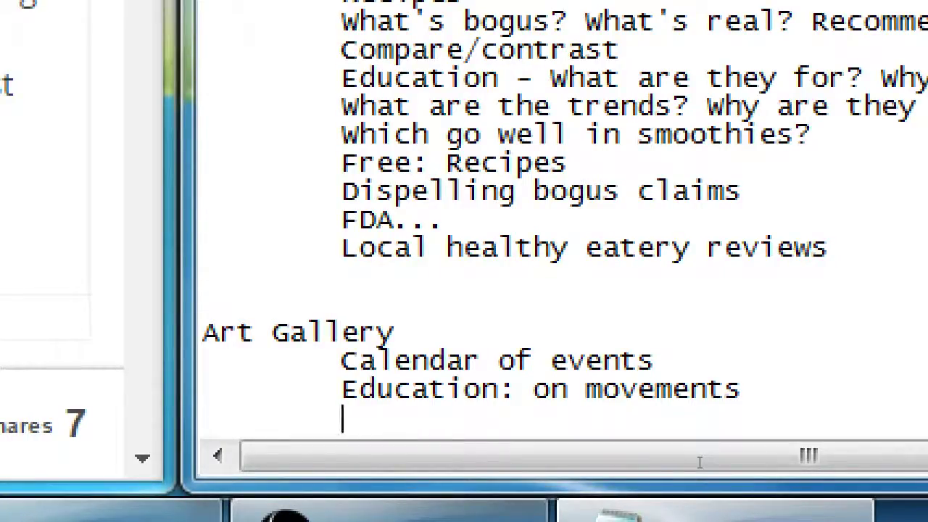
pyautogui.write('Tutorials on handling ')
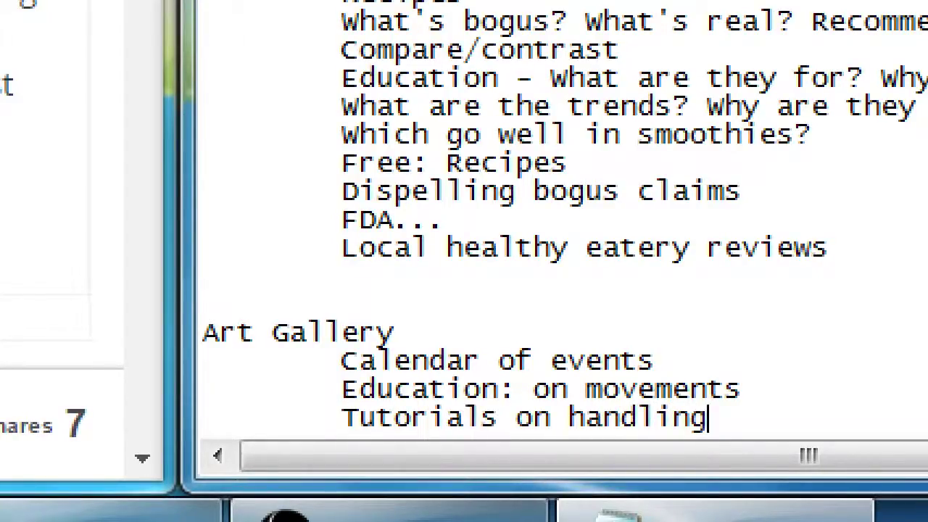
pyautogui.write('materials')
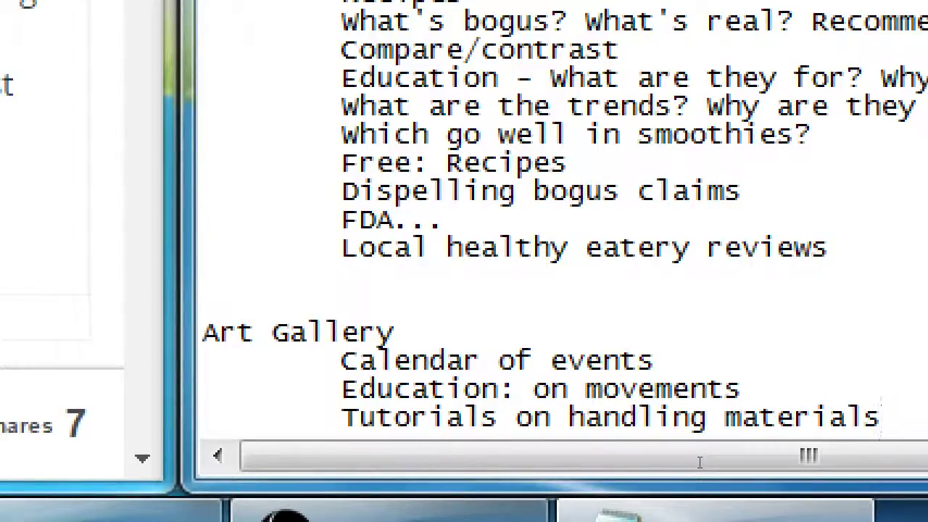
pyautogui.press('Return')
pyautogui.press('Tab')
pyautogui.write('Art appeci')
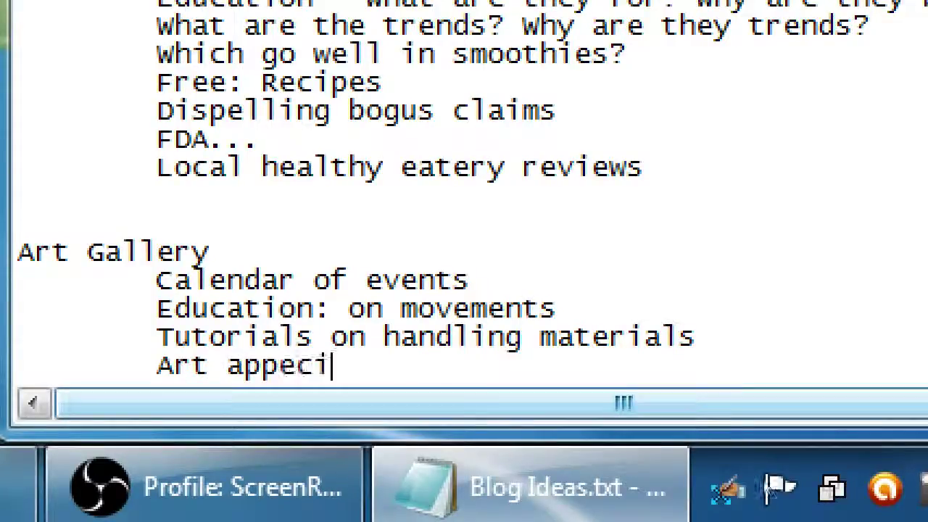
pyautogui.press('BackSpace')
pyautogui.press('BackSpace')
pyautogui.press('BackSpace')
pyautogui.write('reciation')
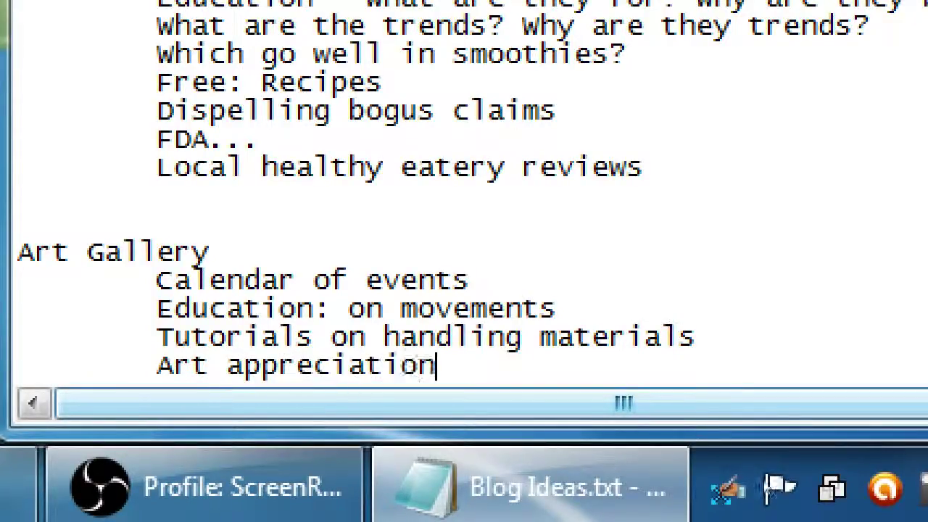
pyautogui.write(' posts')
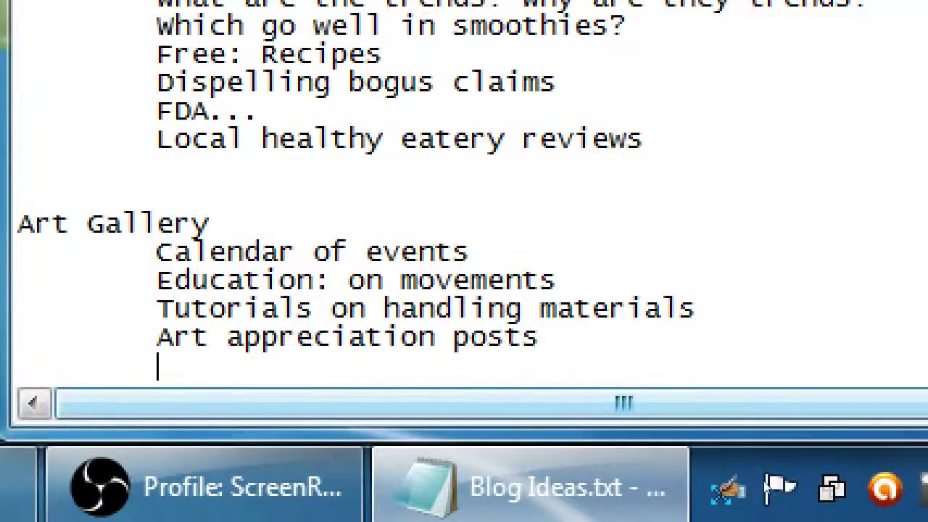
# - Add the idea 'Spotlights on local talent', fixing typos, and restore normal magnification
pyautogui.write('Spotl')
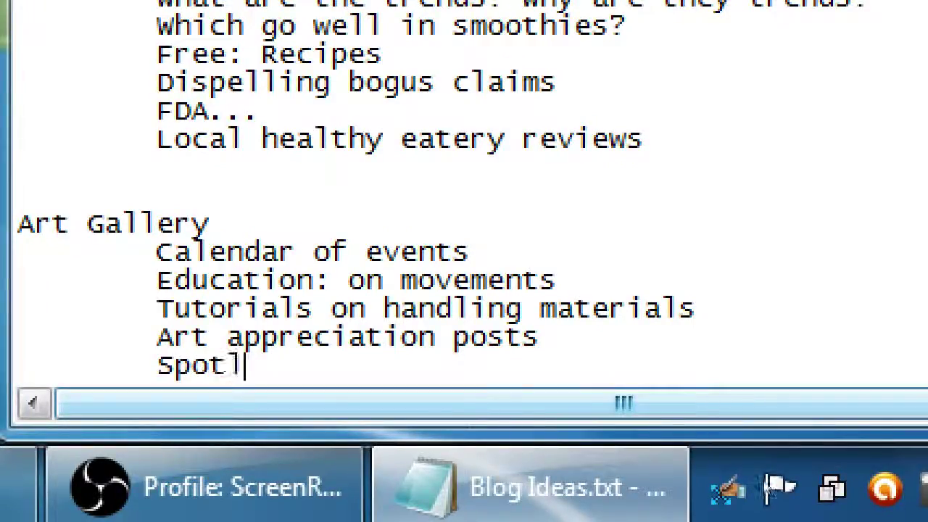
pyautogui.write('ig')
pyautogui.press('BackSpace')
pyautogui.write('ights o')
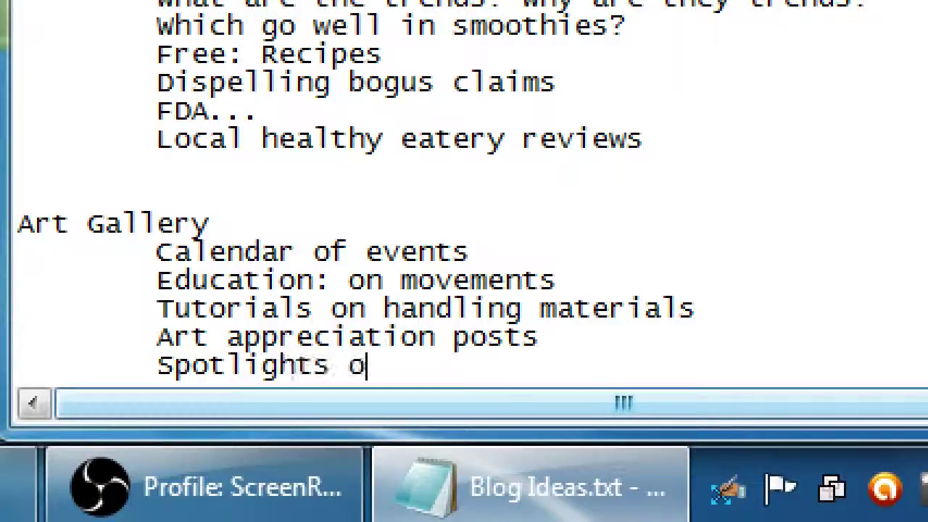
pyautogui.write('n local tele')
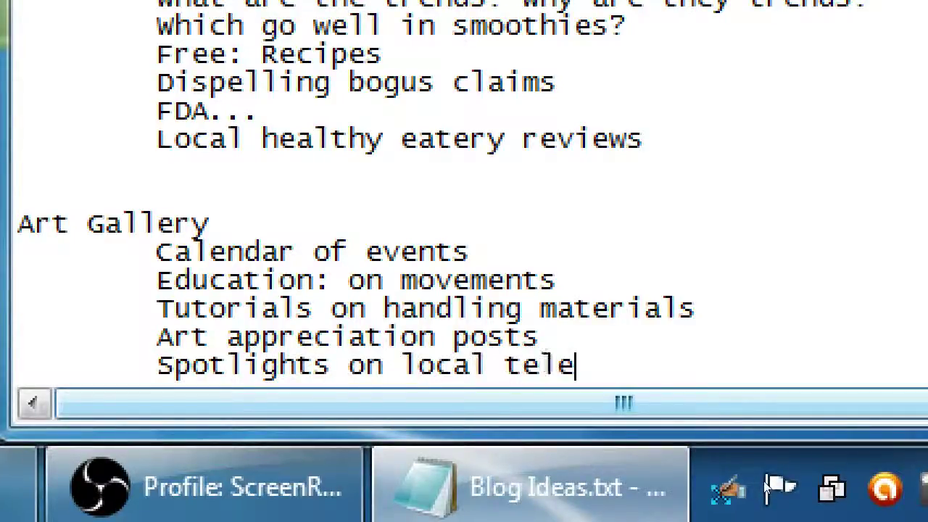
pyautogui.press('BackSpace')
pyautogui.press('BackSpace')
pyautogui.press('BackSpace')
pyautogui.write('alent')
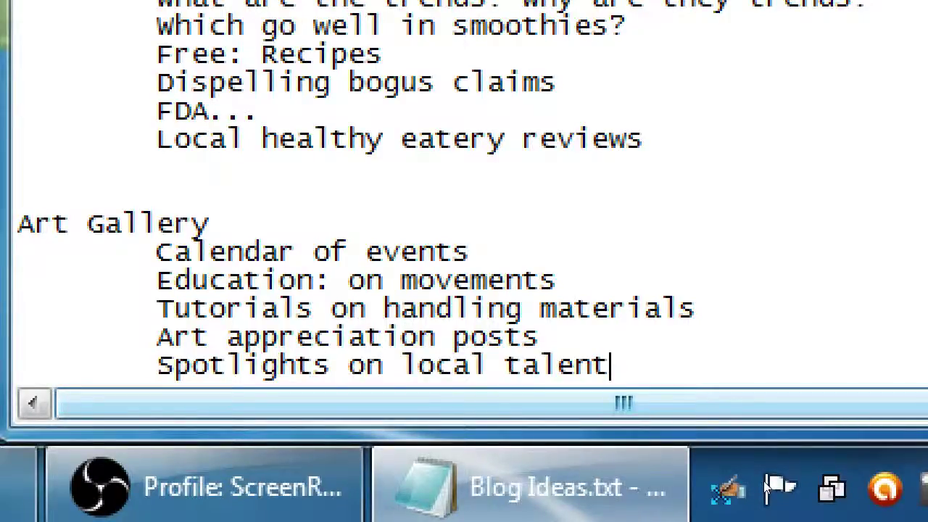
pyautogui.press('super+minus')
pyautogui.press('super+minus')
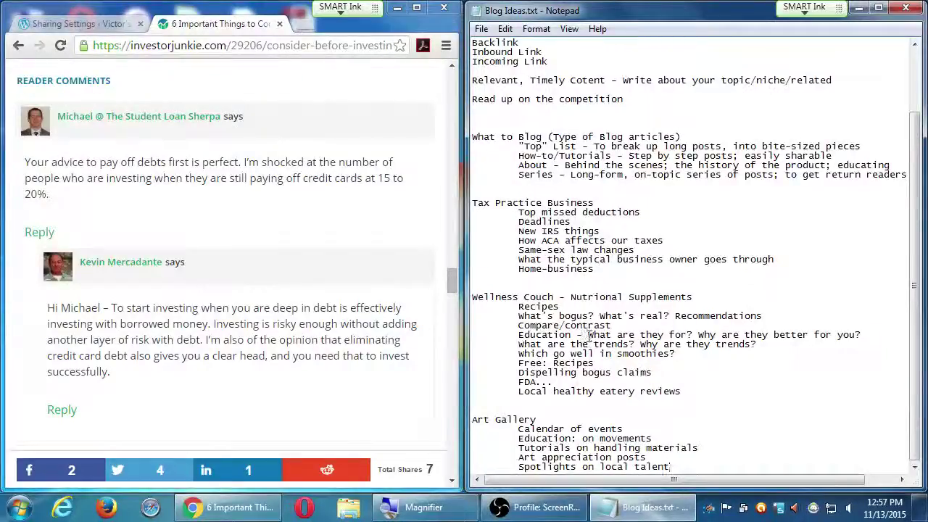
# - Review the blog idea lists by highlighting lines from Deadlines through the Series idea
pyautogui.press('super+plus')
pyautogui.moveTo(519, 221); pyautogui.dragTo(605, 240)
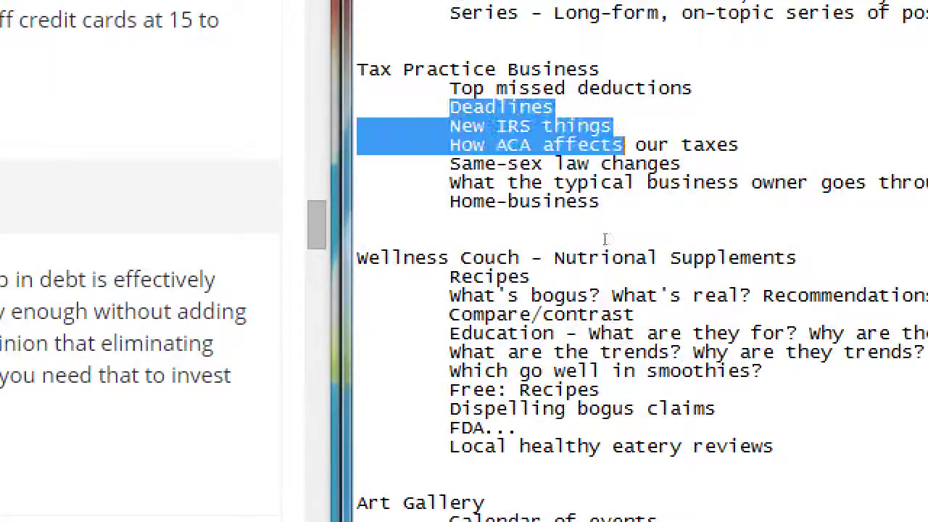
pyautogui.press('Right')
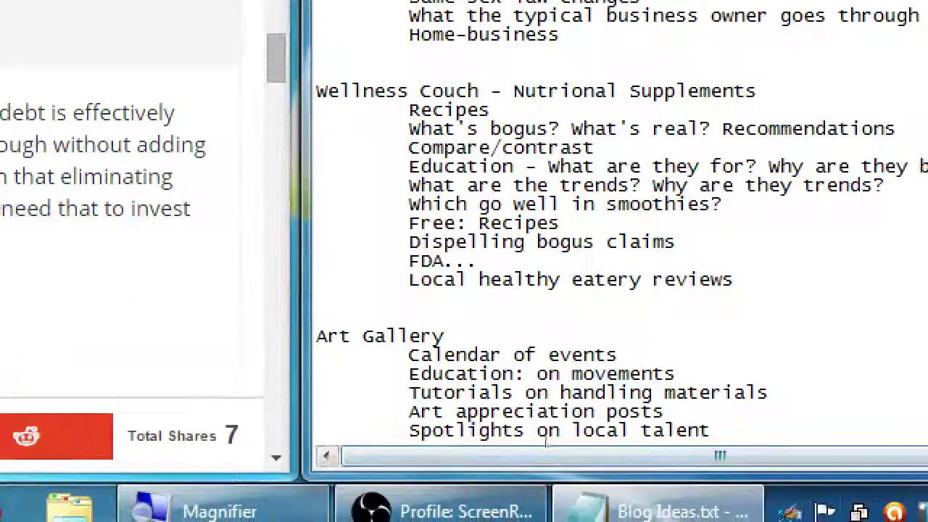
pyautogui.moveTo(455, 373); pyautogui.dragTo(584, 411)
pyautogui.moveTo(432, 222); pyautogui.dragTo(559, 222)
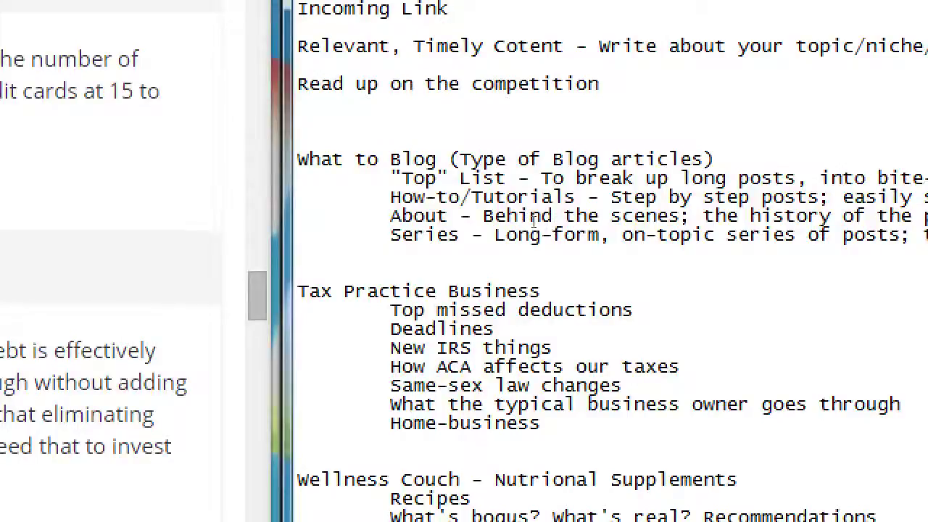
pyautogui.moveTo(402, 177); pyautogui.dragTo(533, 178)
pyautogui.moveTo(402, 196); pyautogui.dragTo(541, 196)
pyautogui.moveTo(402, 215); pyautogui.dragTo(473, 215)
pyautogui.moveTo(402, 234); pyautogui.dragTo(471, 235)
pyautogui.moveTo(390, 215); pyautogui.dragTo(459, 215)
pyautogui.scroll(-3, 545, 417)
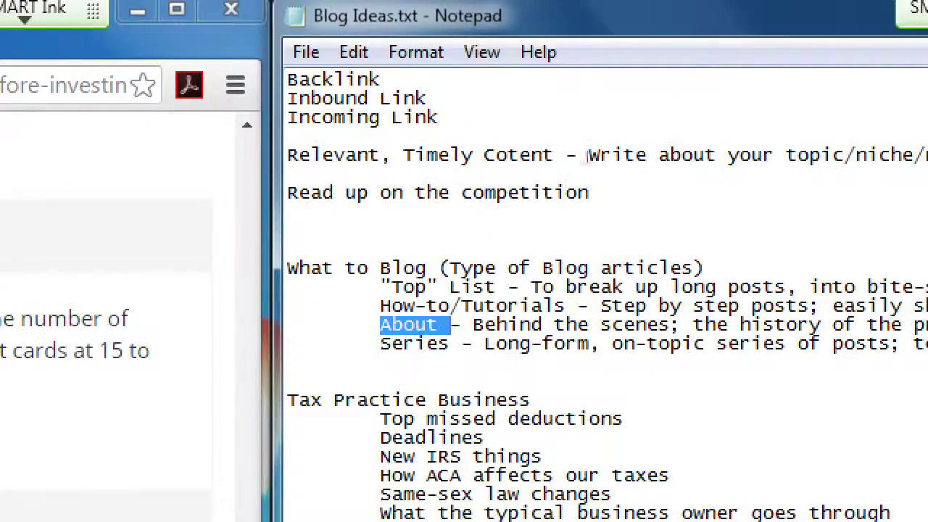
pyautogui.moveTo(427, 343); pyautogui.dragTo(485, 343)
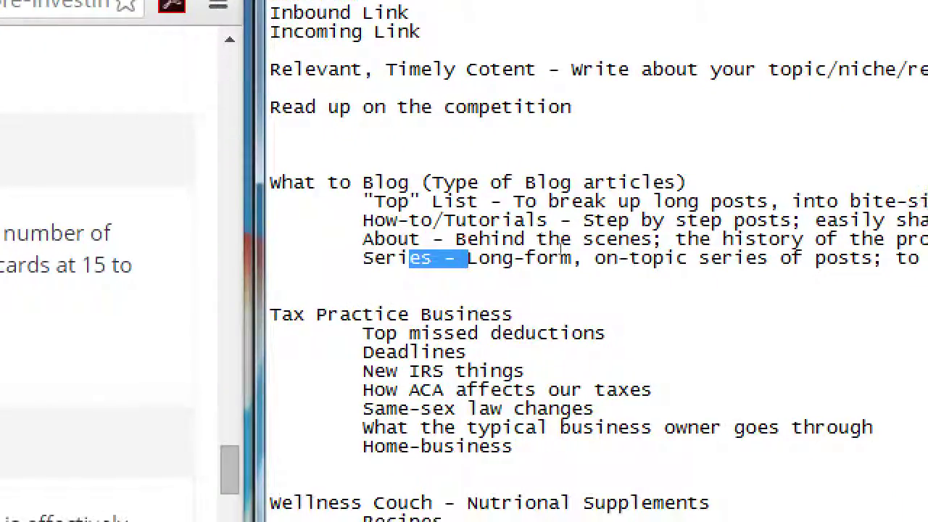
pyautogui.click(601, 136)
# - Select all the notes text and minimize every window to show the desktop
pyautogui.press('super+minus')
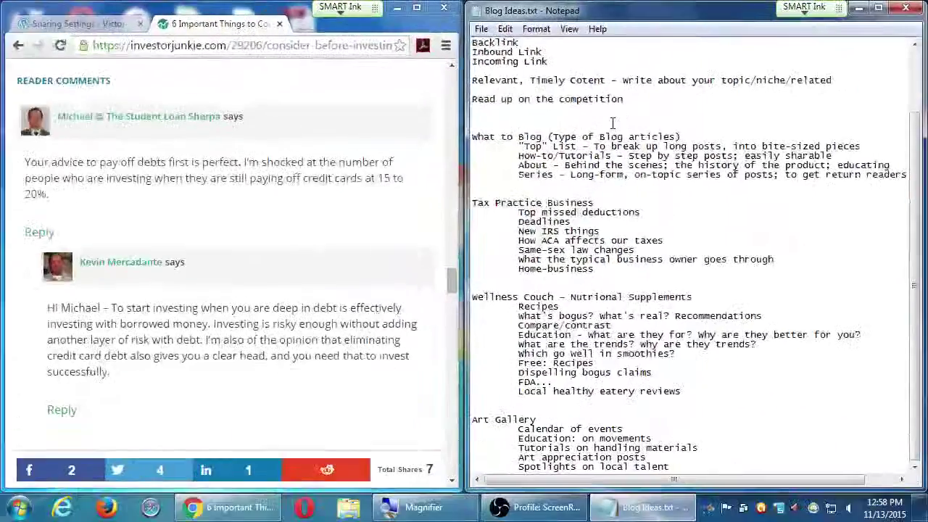
pyautogui.hotkey('ctrl', 'a')
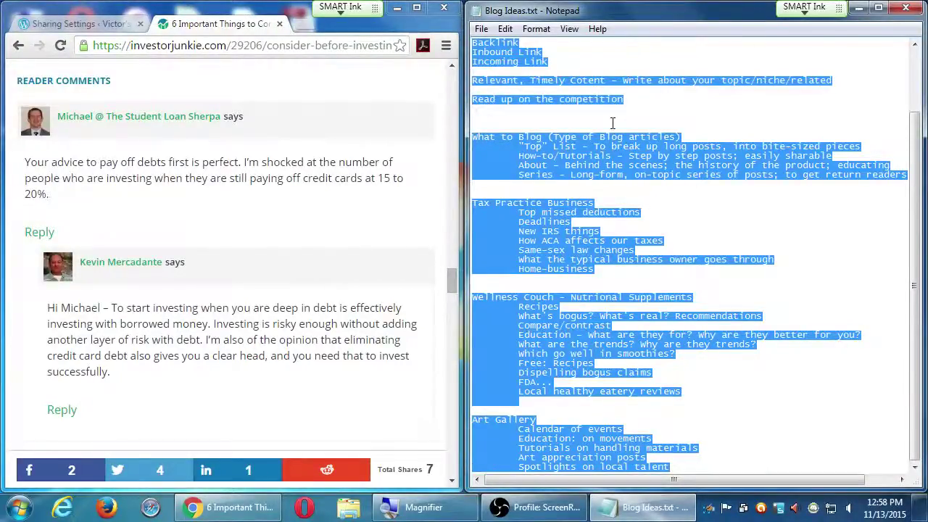
pyautogui.press('super+d')
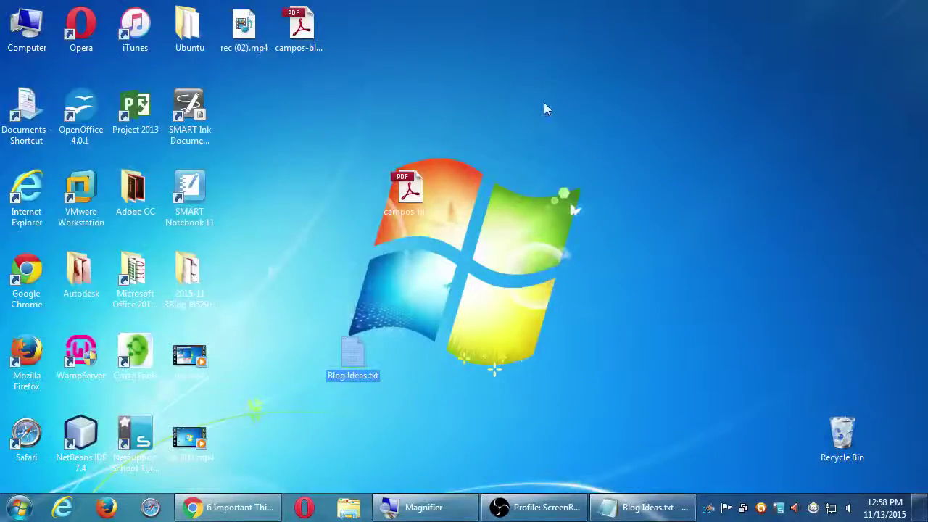
# - Browse from Computer into classroom data (Z:) and open the Campos Blogging folder
pyautogui.click(545, 100)
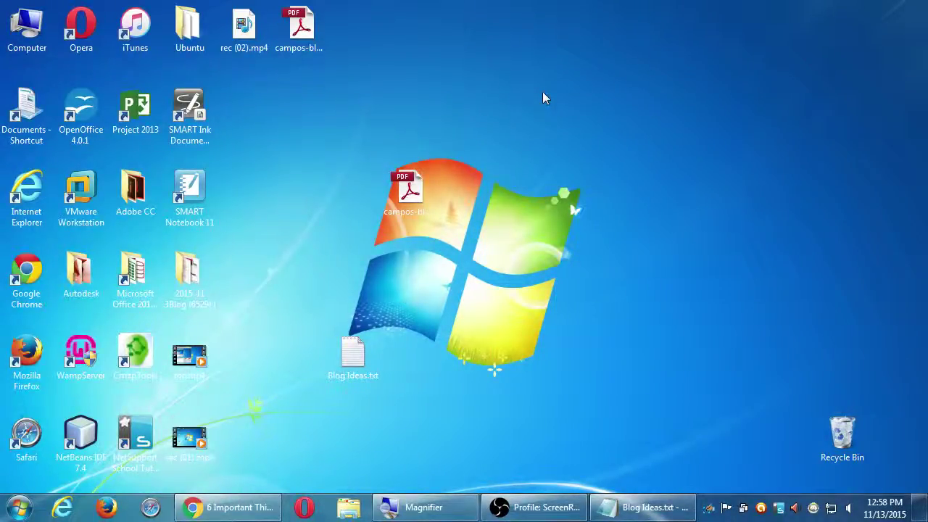
pyautogui.doubleClick(25, 29)
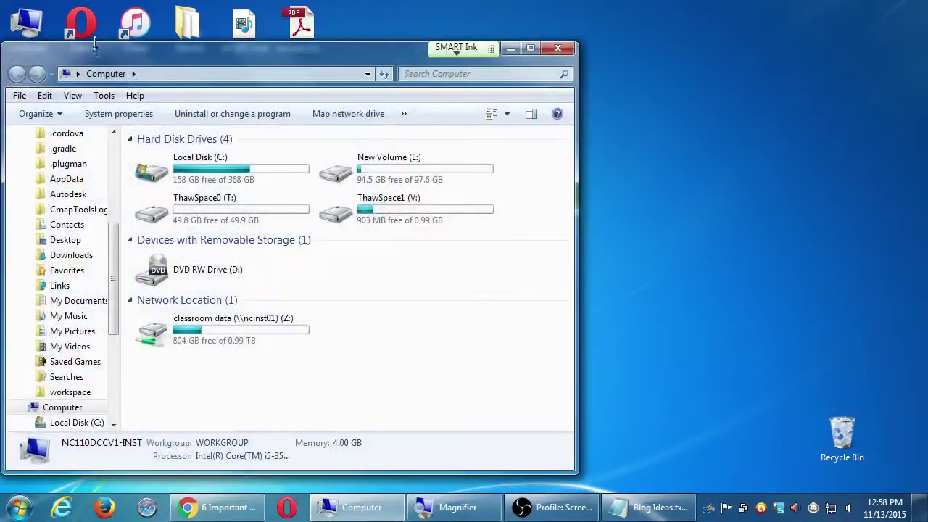
pyautogui.moveTo(95, 45); pyautogui.dragTo(369, 24)
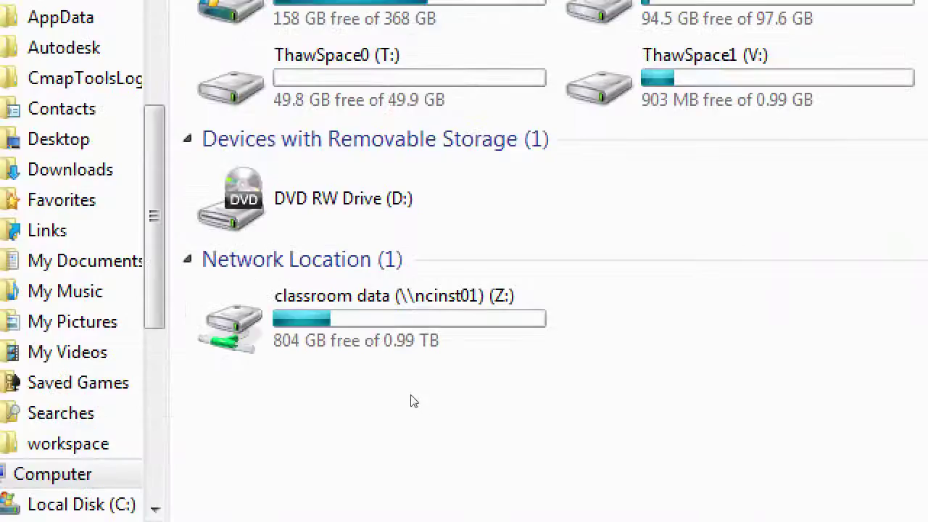
pyautogui.moveTo(437, 319)
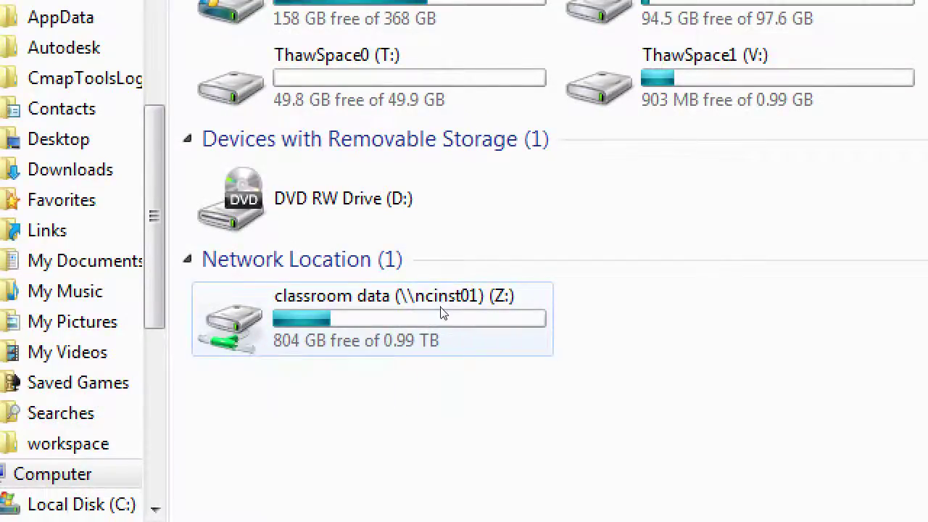
pyautogui.doubleClick(440, 312)
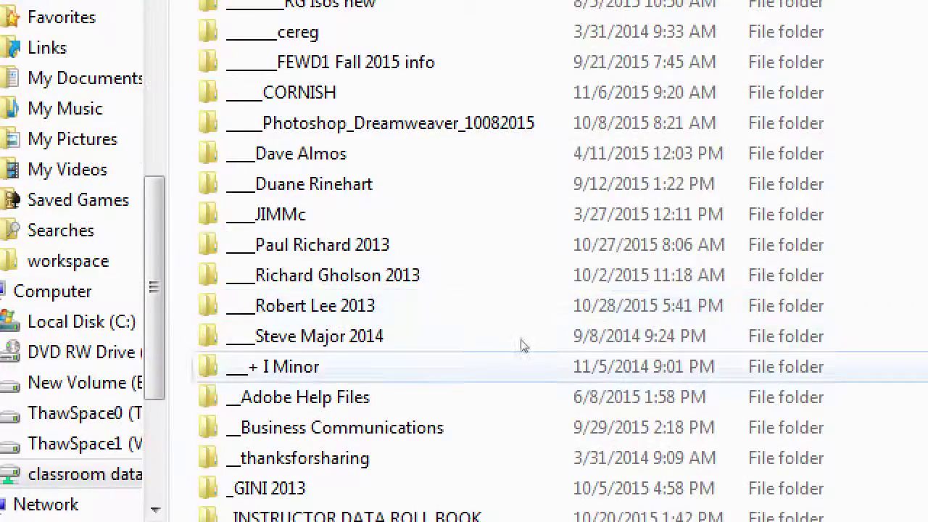
pyautogui.click(472, 362)
pyautogui.scroll(-4, 481, 355)
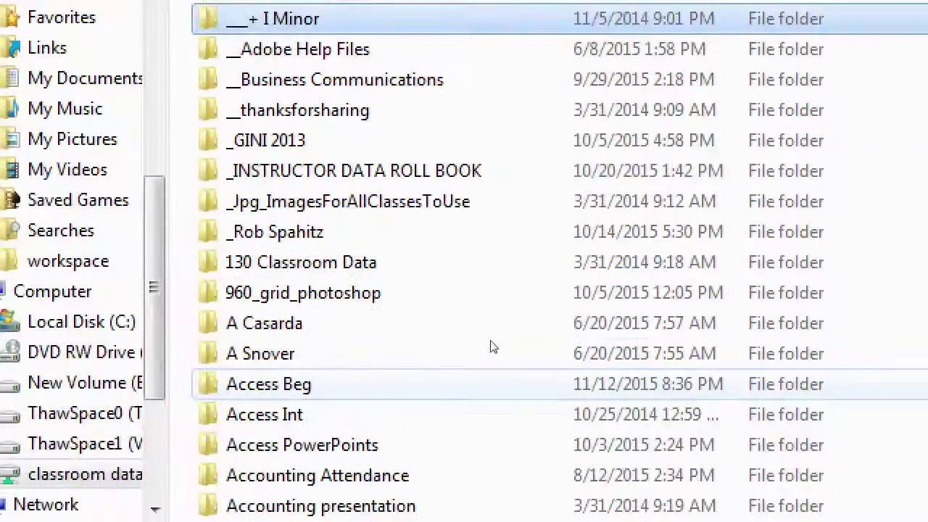
pyautogui.press('c')
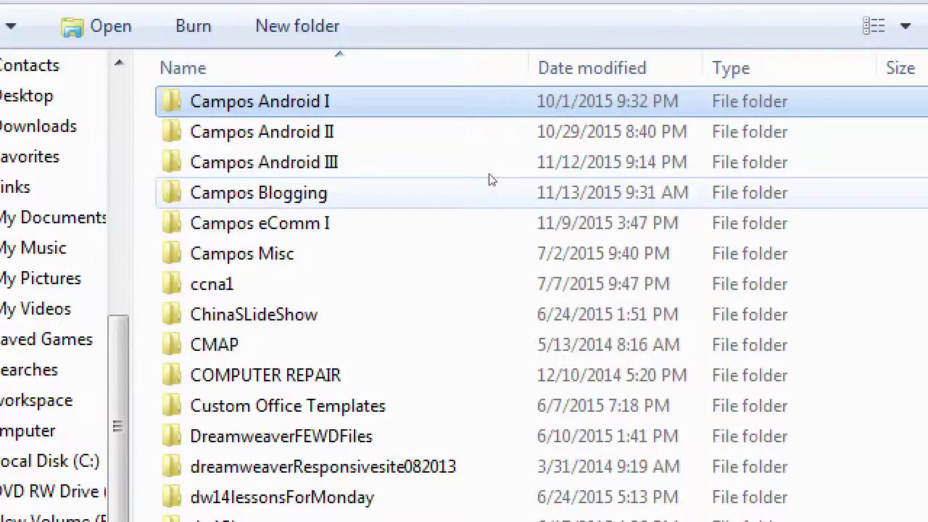
pyautogui.doubleClick(489, 179)
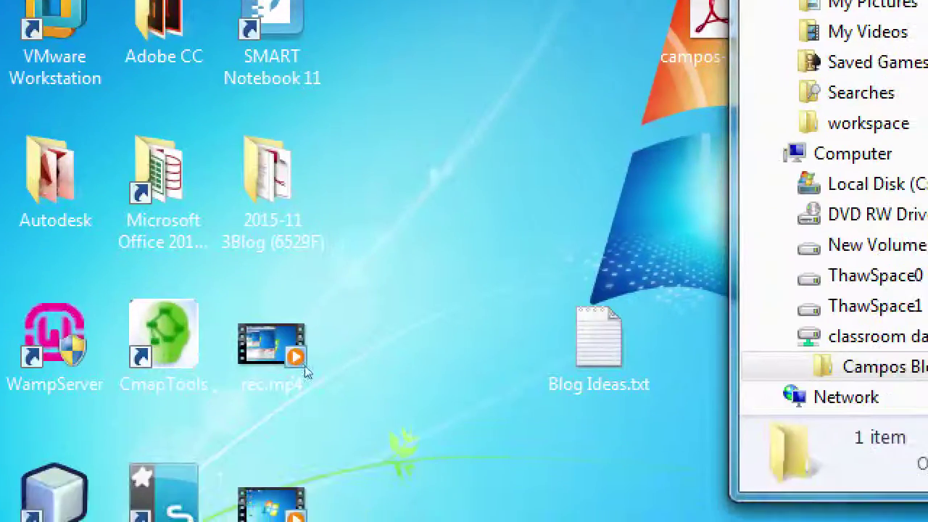
# - Rename Blog Ideas.txt to 'Blog Ideas 2015-11-13.txt' and copy it into Campos Blogging
pyautogui.moveTo(598, 341); pyautogui.dragTo(870, 290)
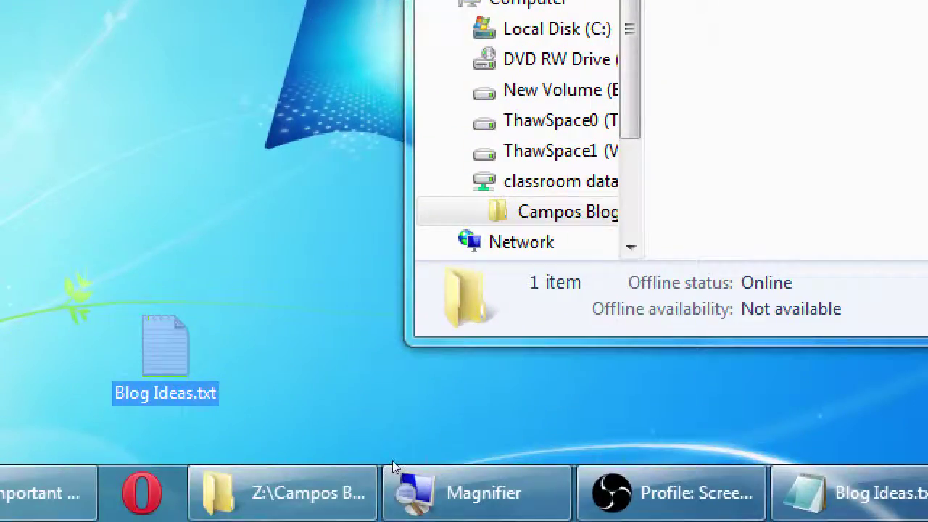
pyautogui.press('F2')
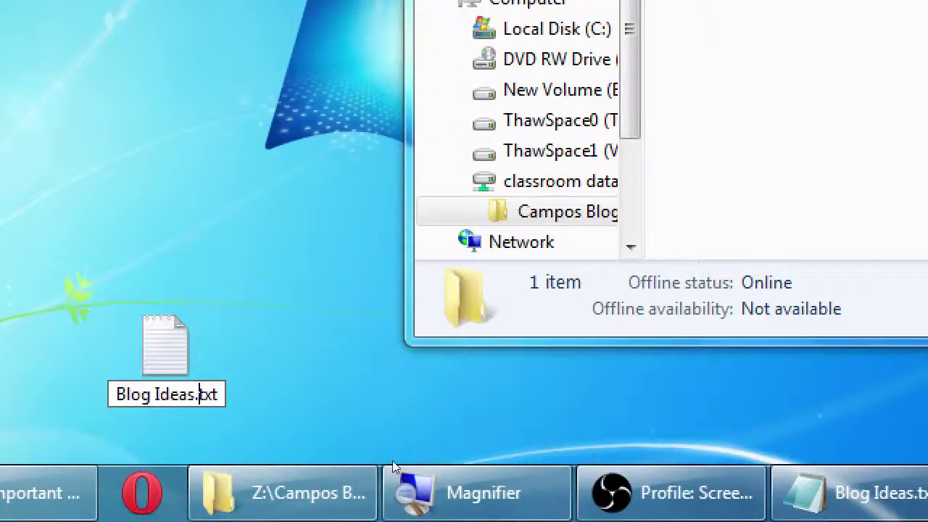
pyautogui.write('2015-11')
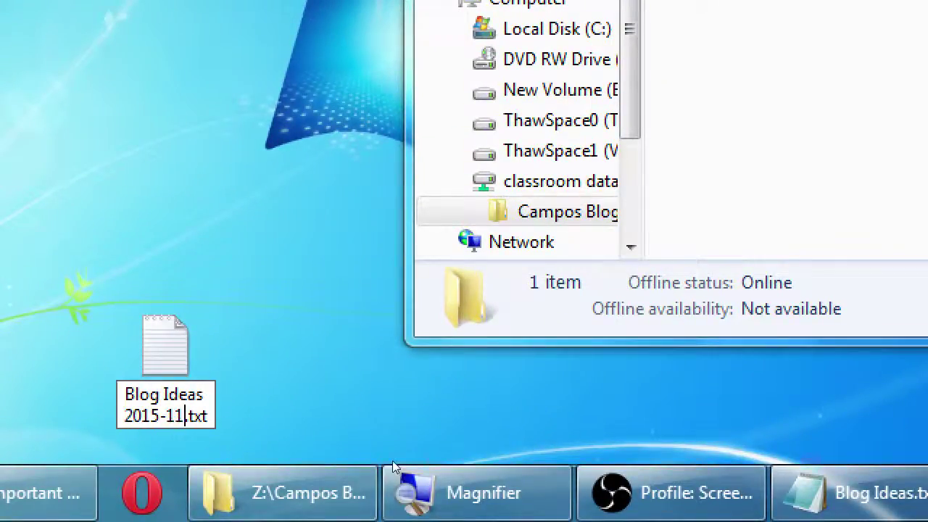
pyautogui.write('-13')
pyautogui.press('Return')
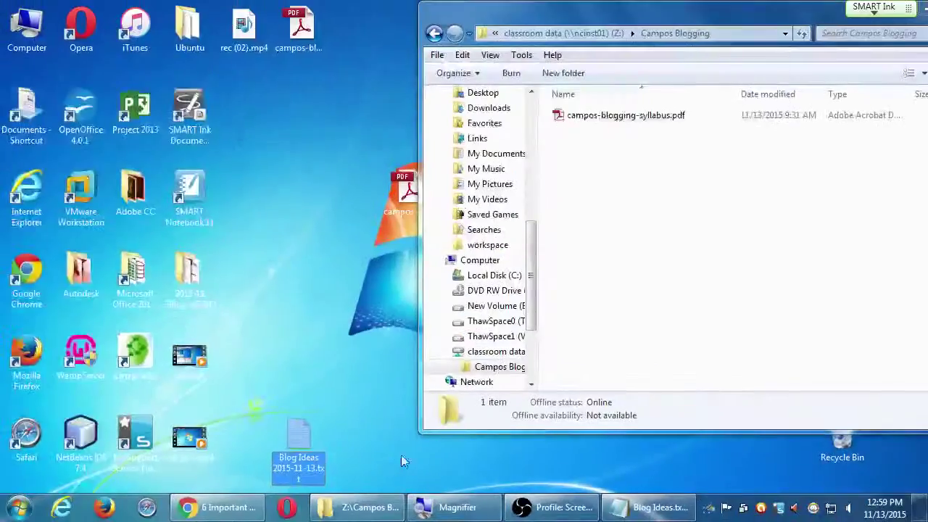
pyautogui.moveTo(313, 435); pyautogui.dragTo(649, 266)
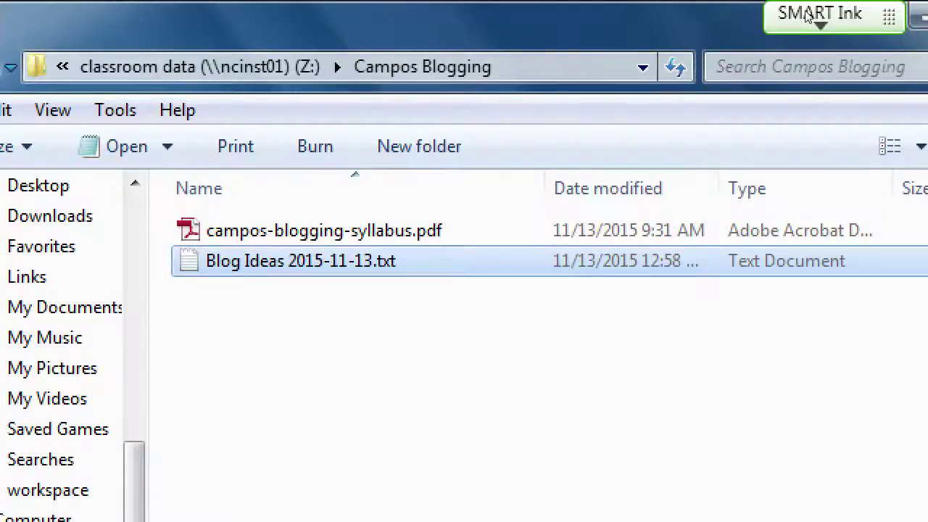
pyautogui.press('super+minus')
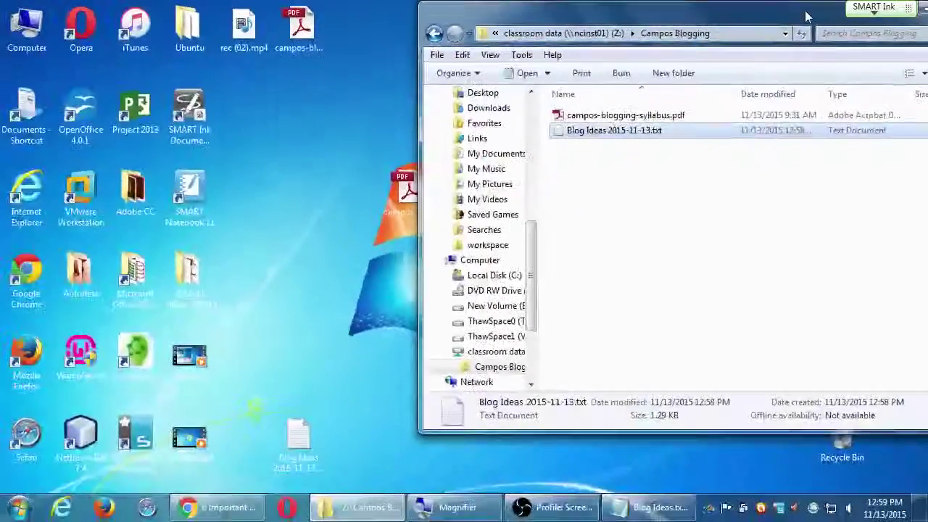